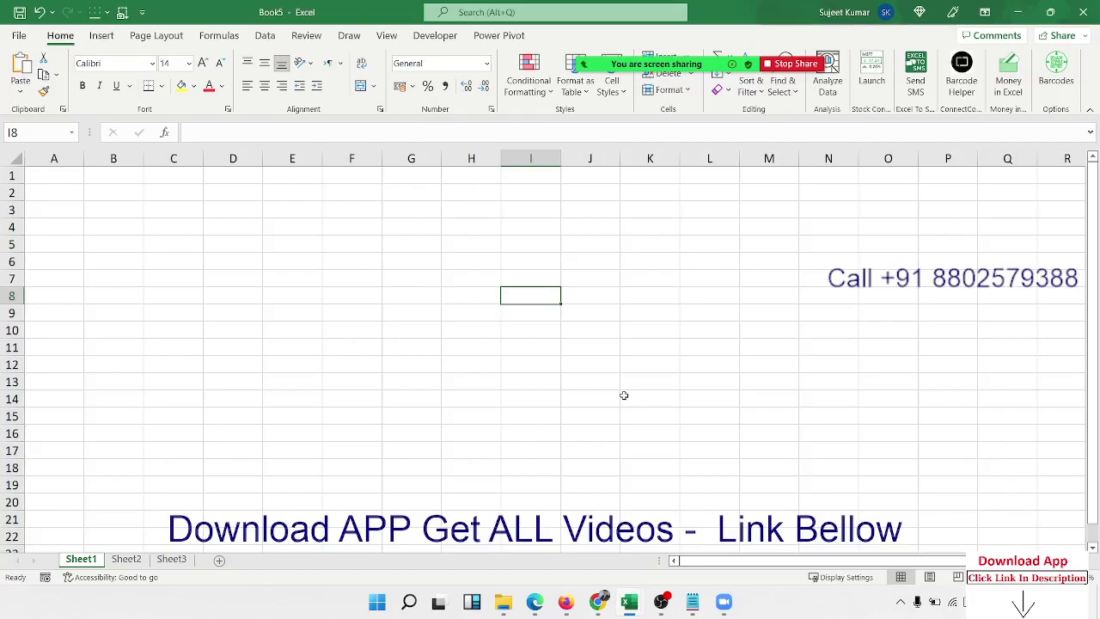
Step: Look over the Developer tab and the View tab's Macros list in Book5
{"action": "left_click", "coordinate": [419, 39]}
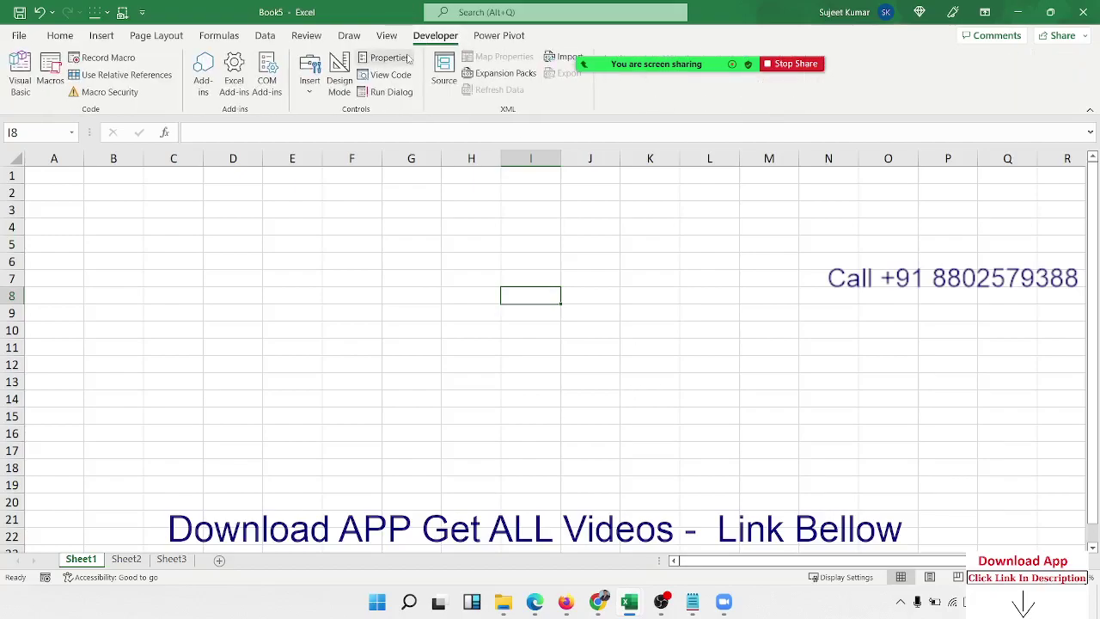
{"action": "left_click", "coordinate": [386, 36]}
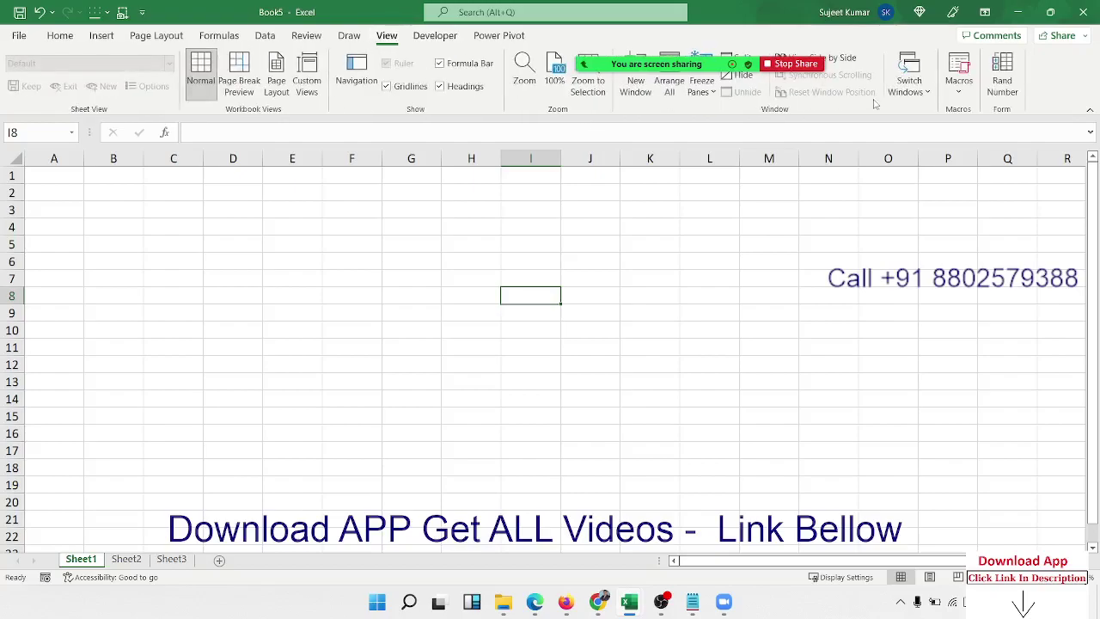
{"action": "left_click", "coordinate": [960, 93]}
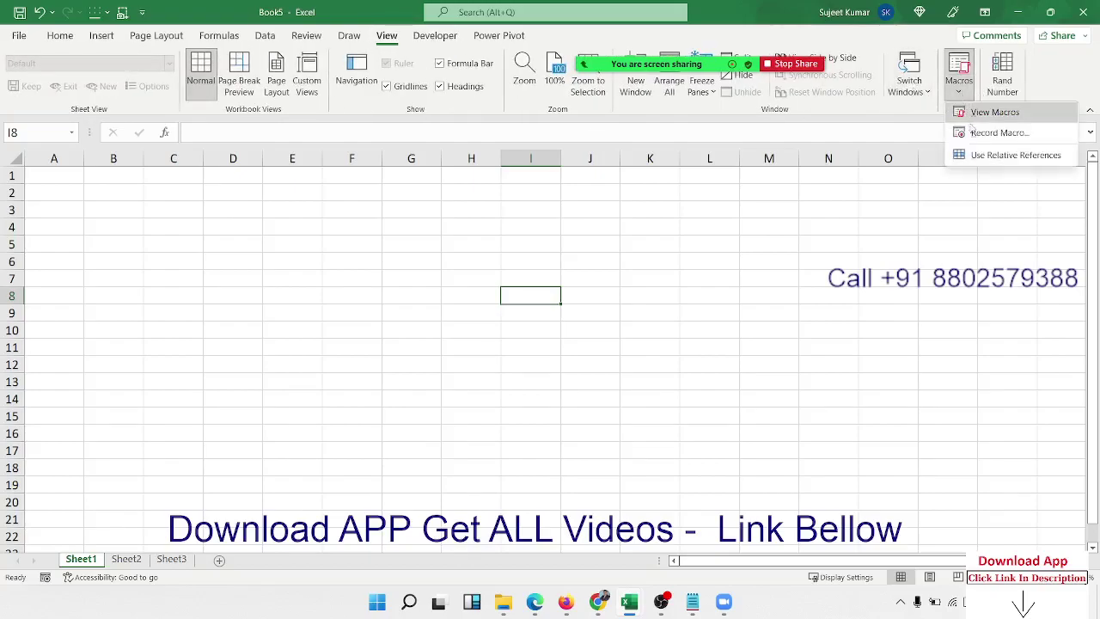
Step: Return to the Developer tab and select cell A1 on Sheet1
{"action": "left_click", "coordinate": [436, 38]}
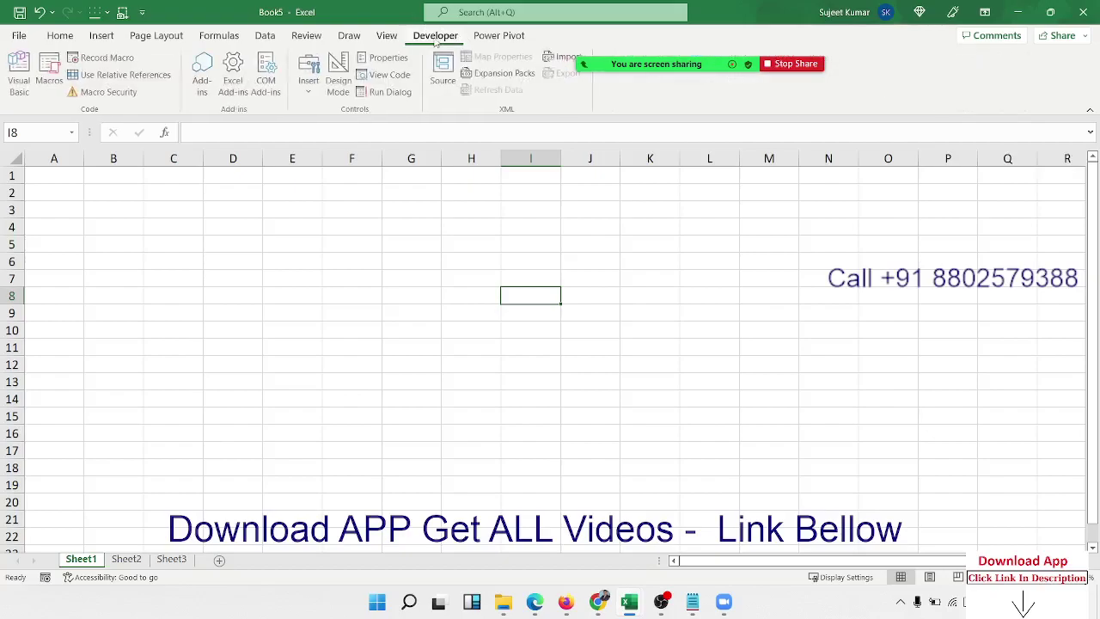
{"action": "left_click", "coordinate": [179, 319]}
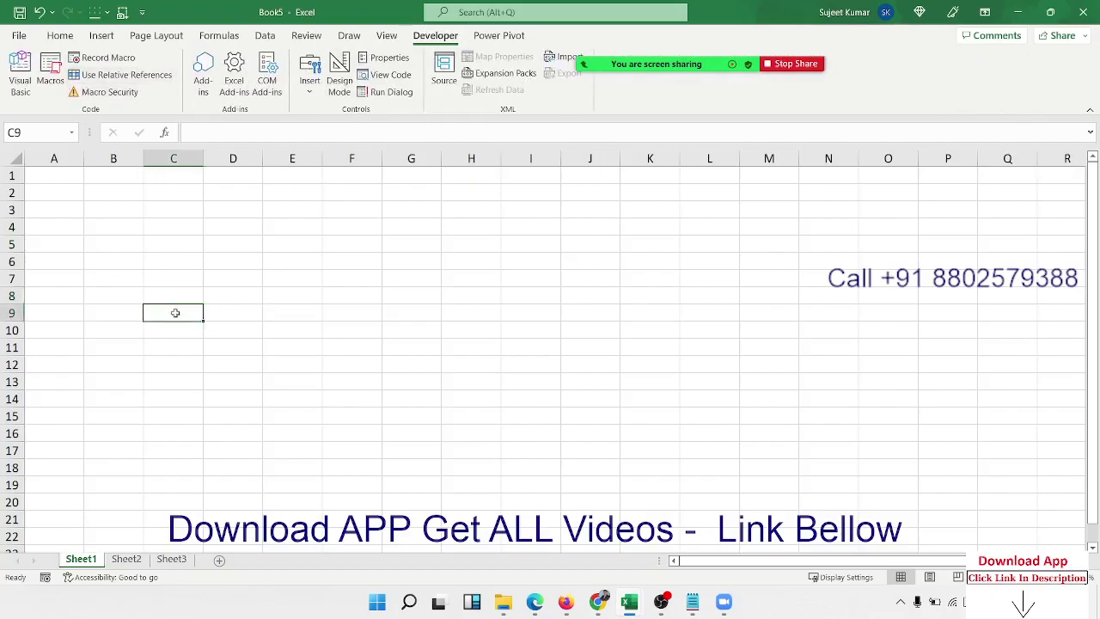
{"action": "left_click", "coordinate": [75, 223]}
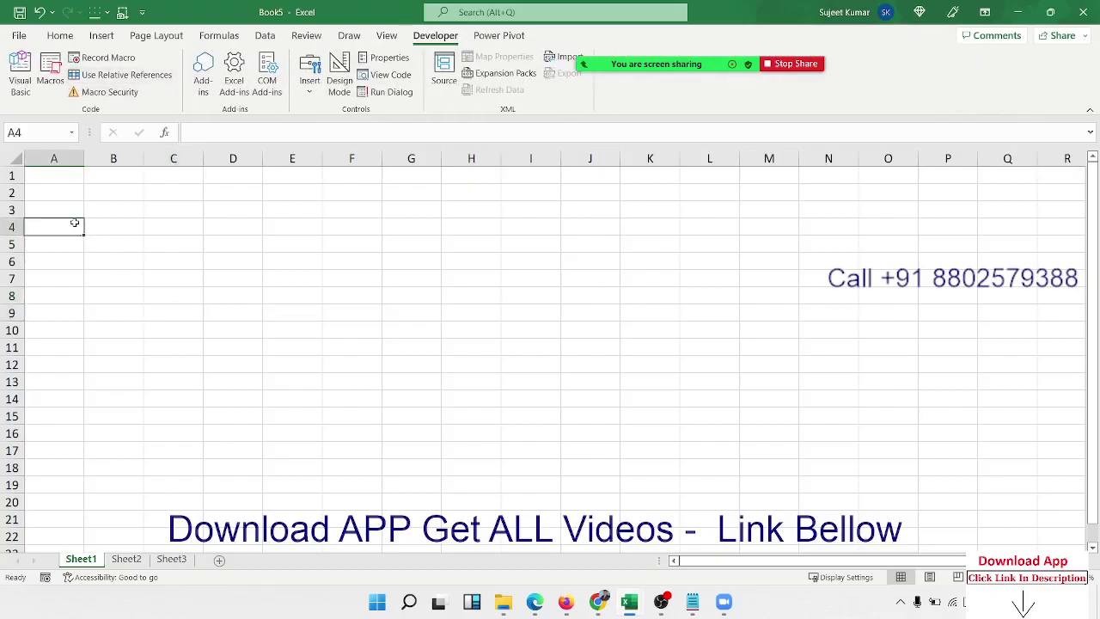
{"action": "left_click", "coordinate": [69, 209]}
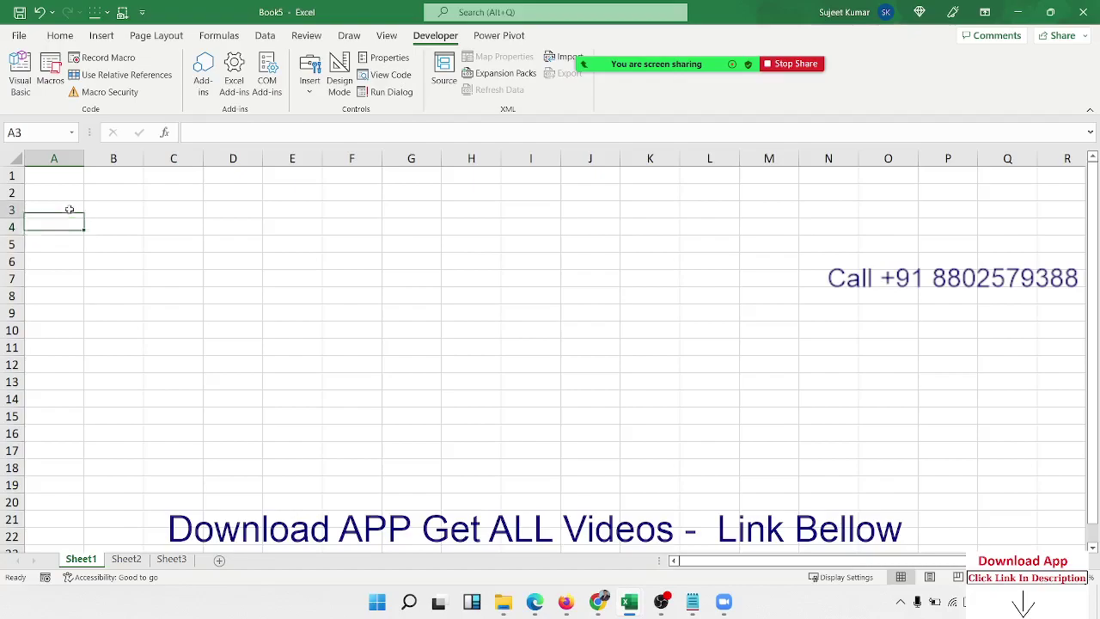
{"action": "left_click", "coordinate": [62, 189]}
{"action": "left_click", "coordinate": [62, 176]}
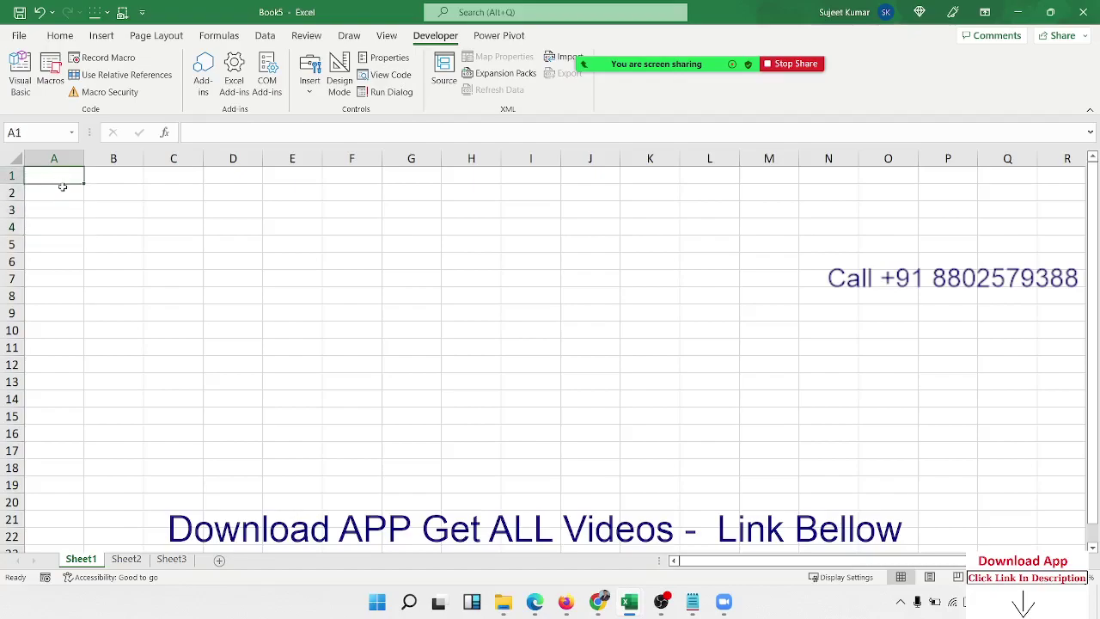
{"action": "left_click", "coordinate": [65, 196]}
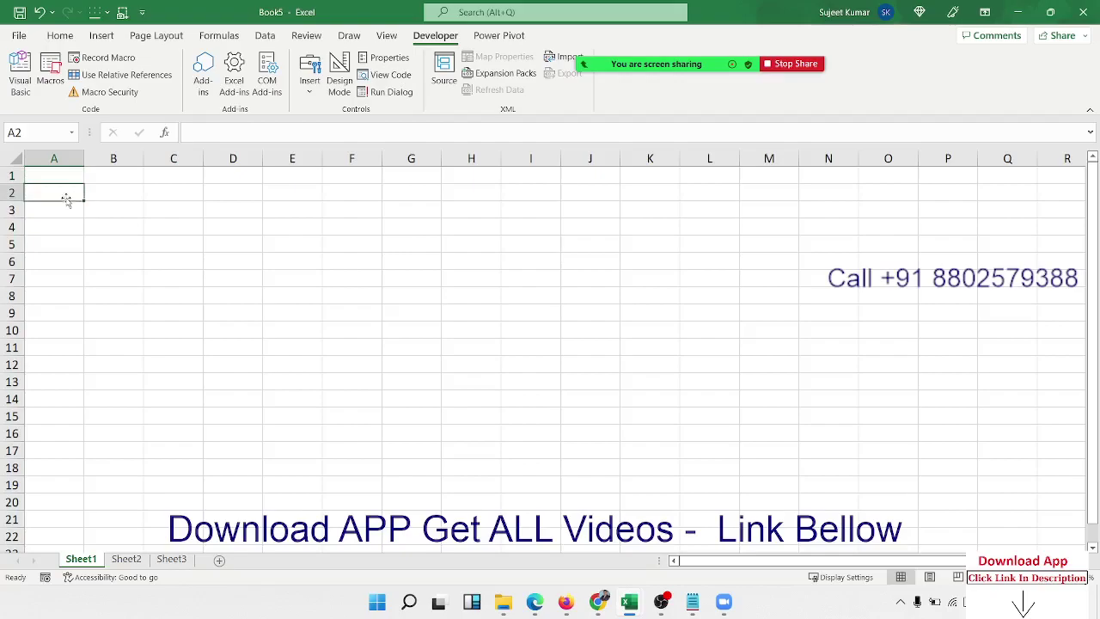
{"action": "left_click", "coordinate": [61, 171]}
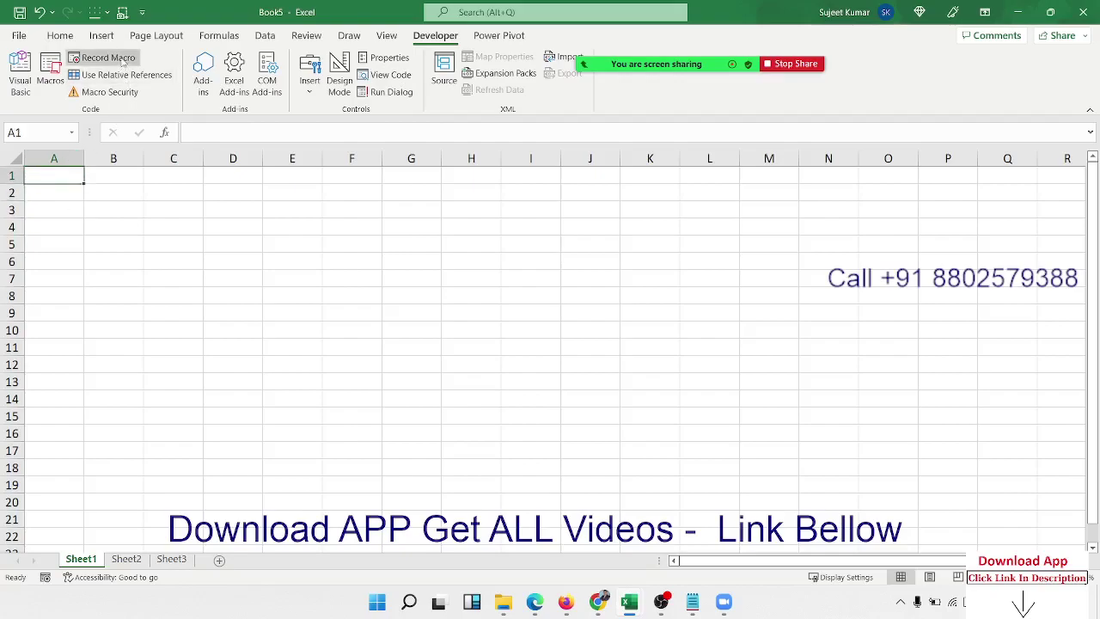
Step: Start recording Macro1 and enter 'Today' in cell A1
{"action": "left_click", "coordinate": [103, 57]}
{"action": "left_click", "coordinate": [600, 406]}
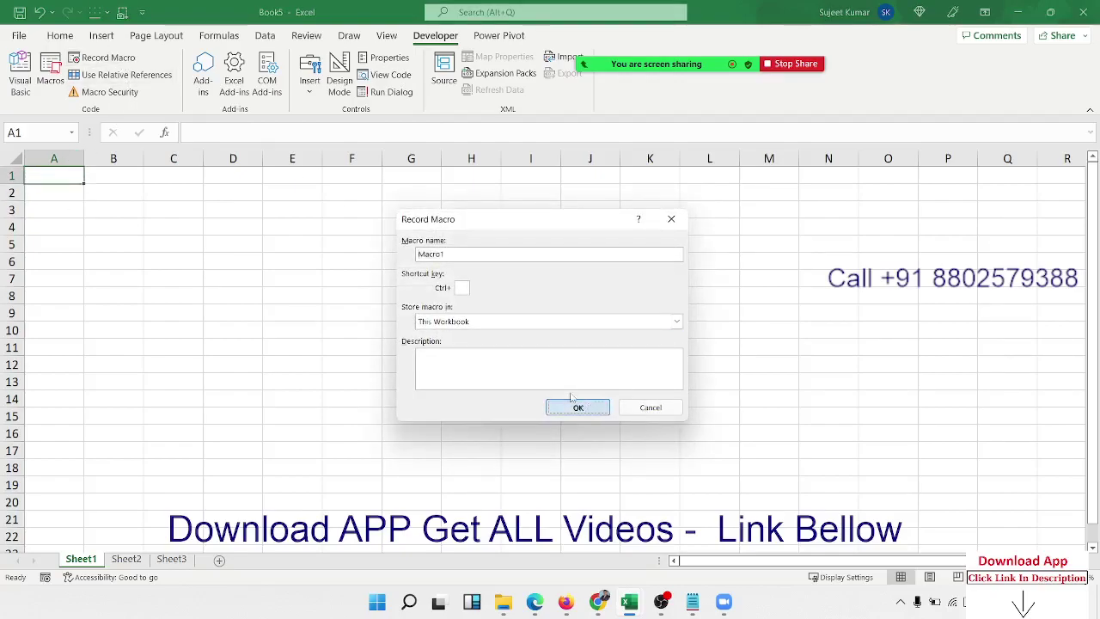
{"action": "left_click", "coordinate": [62, 210]}
{"action": "left_click", "coordinate": [57, 175]}
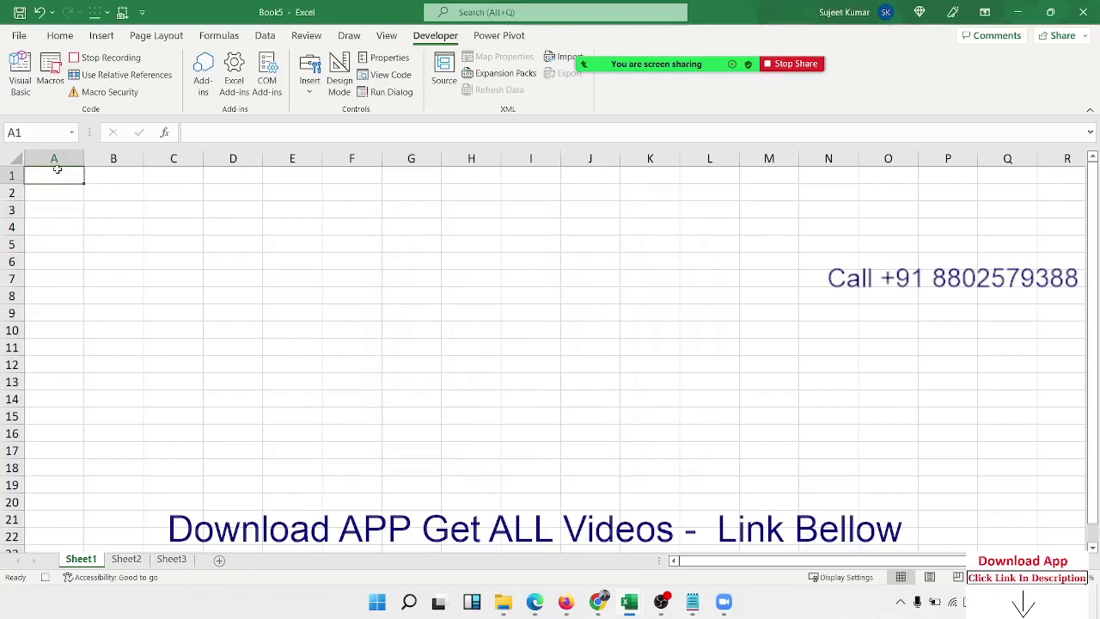
{"action": "type", "text": "Today"}
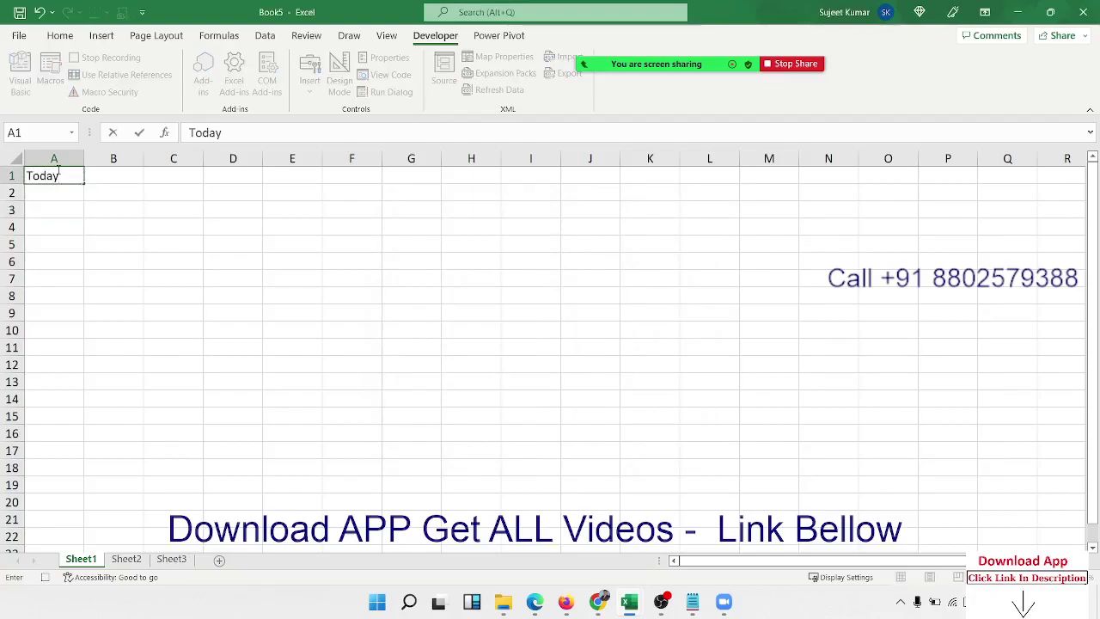
{"action": "key", "text": "Return"}
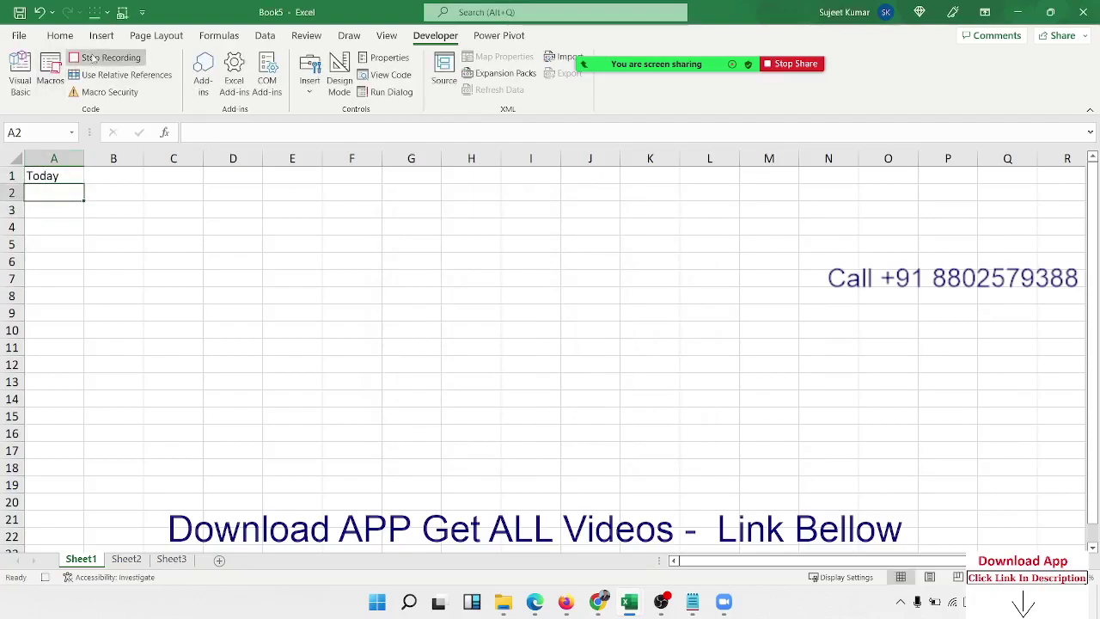
Step: Open Macro1's code from the Macros list, review its three recorded lines, then close the editor
{"action": "left_click", "coordinate": [49, 76]}
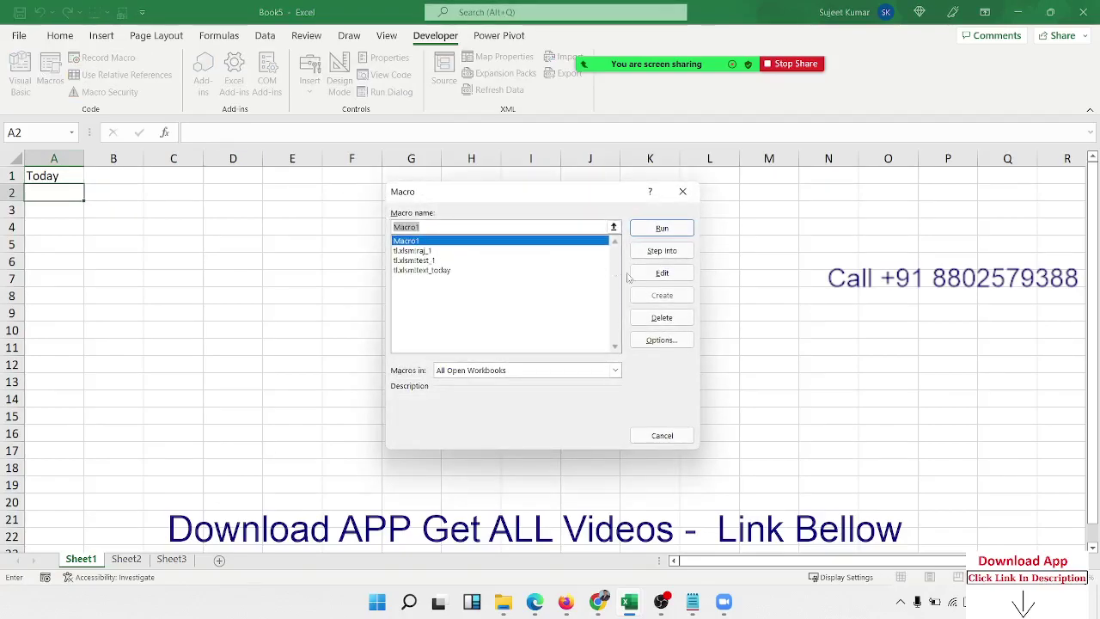
{"action": "left_click", "coordinate": [662, 272]}
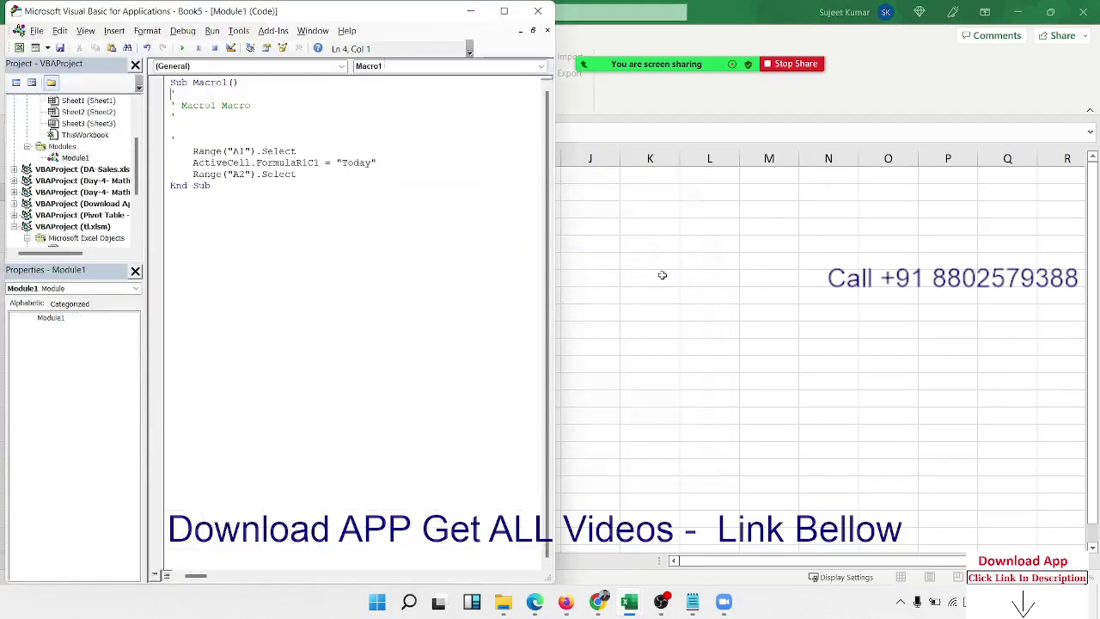
{"action": "left_click_drag", "start_coordinate": [300, 174], "coordinate": [194, 148]}
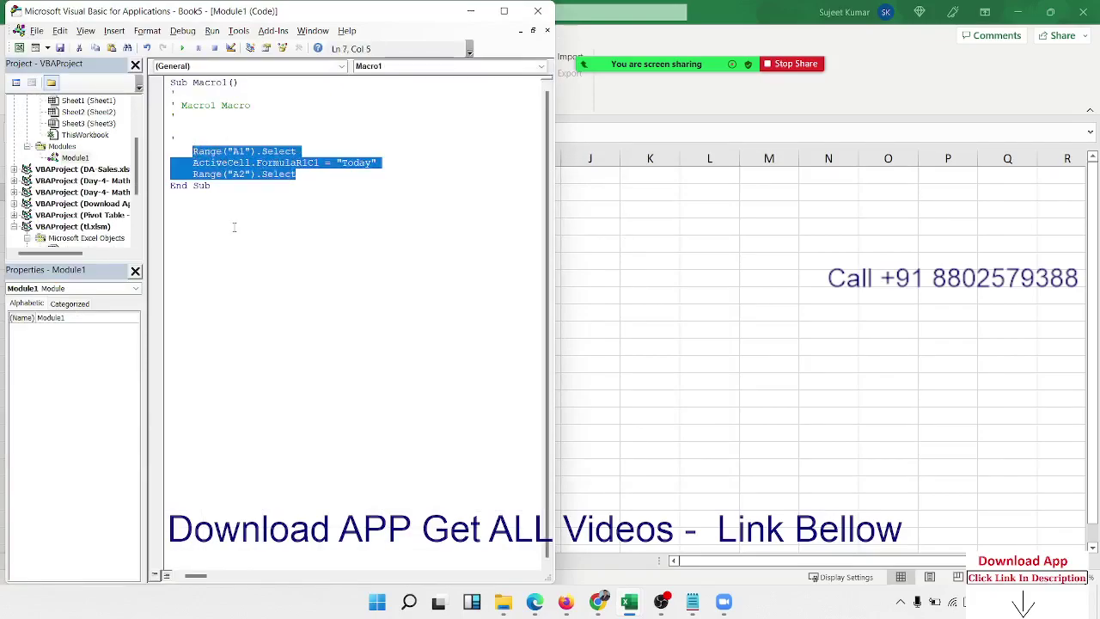
{"action": "left_click_drag", "start_coordinate": [252, 7], "coordinate": [536, 43]}
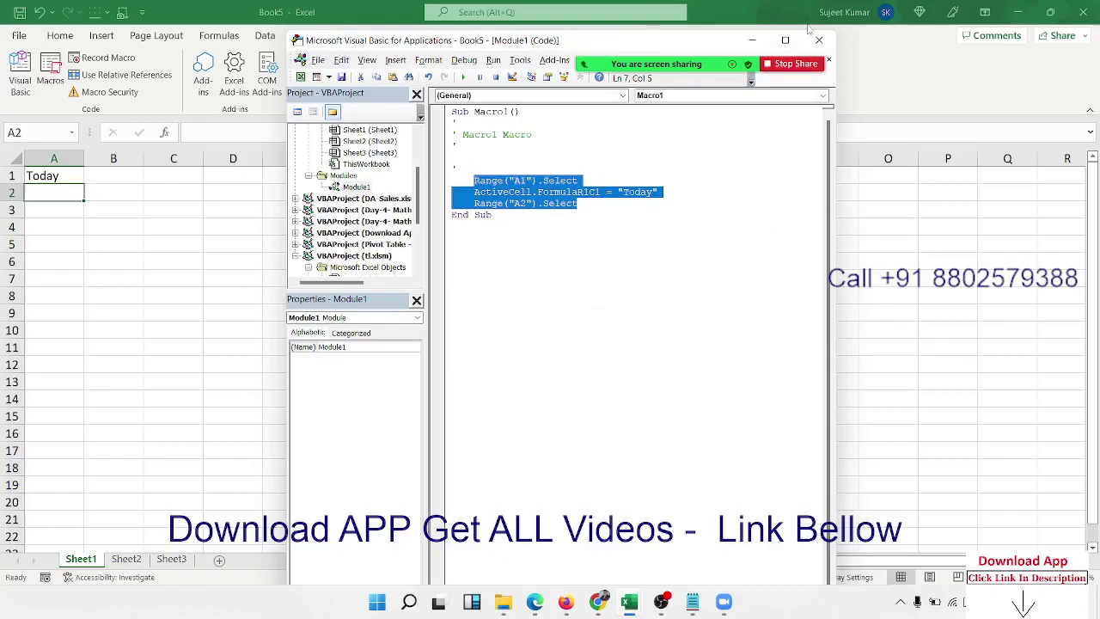
{"action": "left_click", "coordinate": [823, 40]}
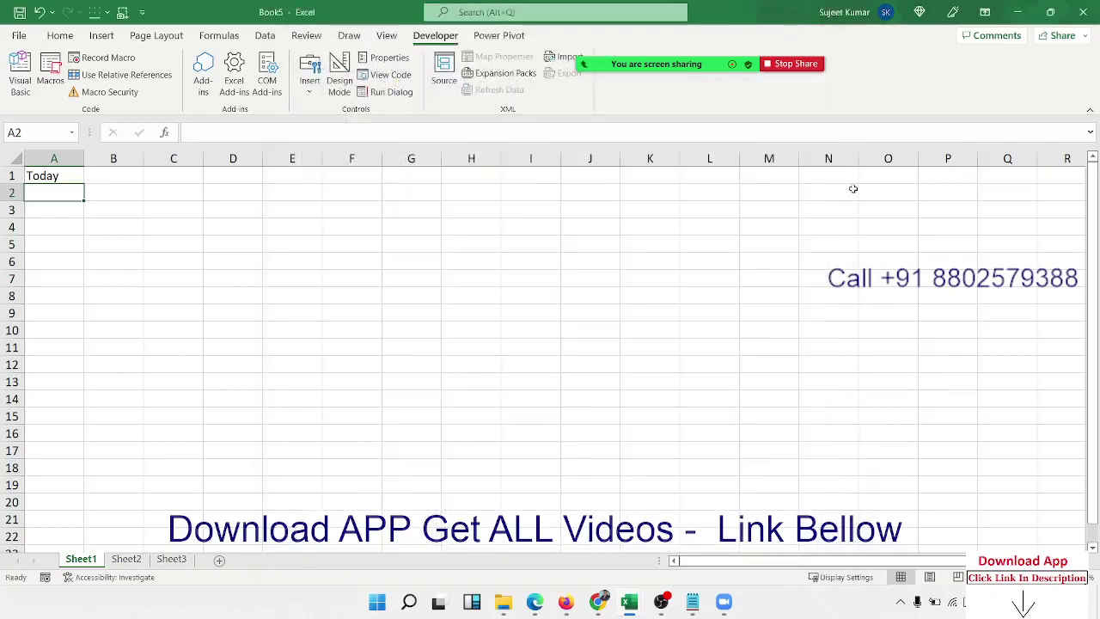
Step: Close Book5, answering the save prompt
{"action": "left_click_drag", "start_coordinate": [854, 225], "coordinate": [862, 226]}
{"action": "left_click", "coordinate": [1081, 14]}
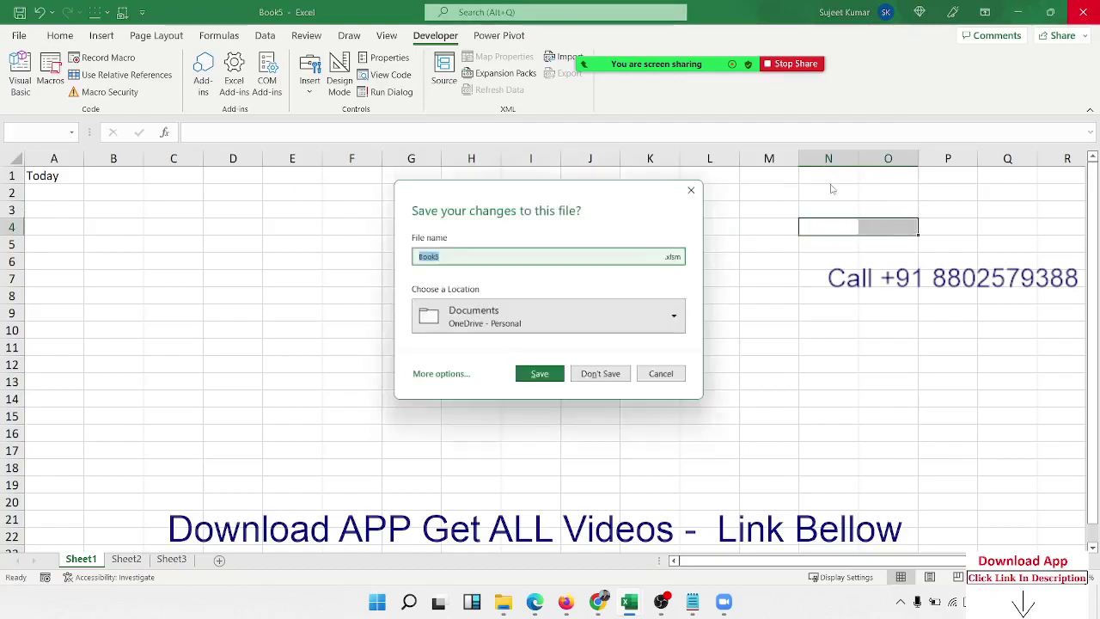
{"action": "left_click", "coordinate": [611, 378]}
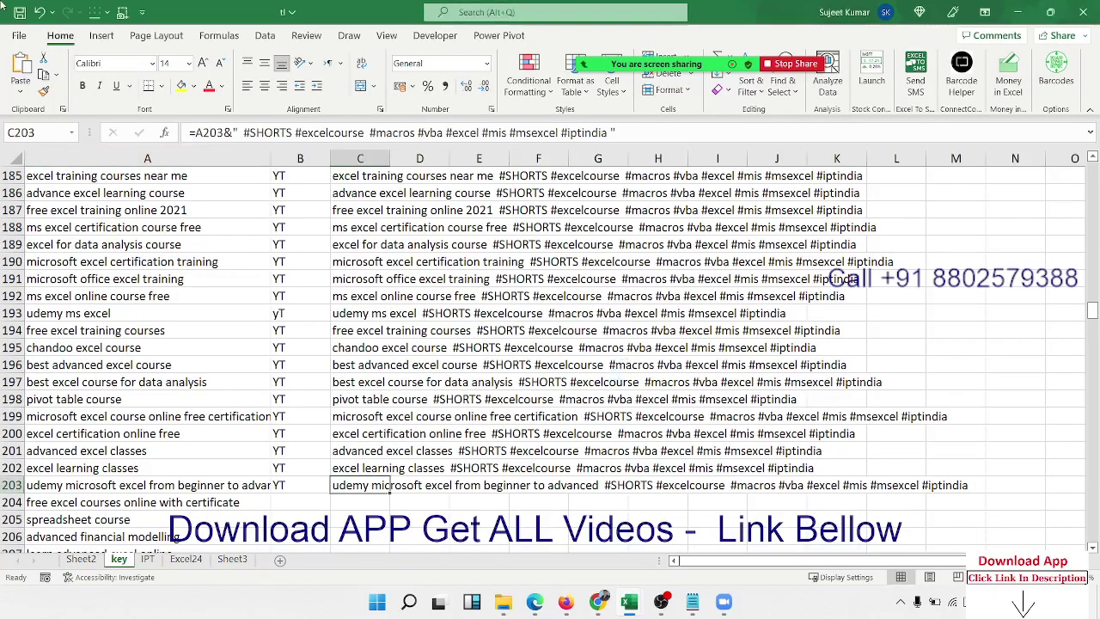
Step: Save and minimize the keyword workbook, minimize the browser, and close Download App
{"action": "key", "text": "ctrl+s"}
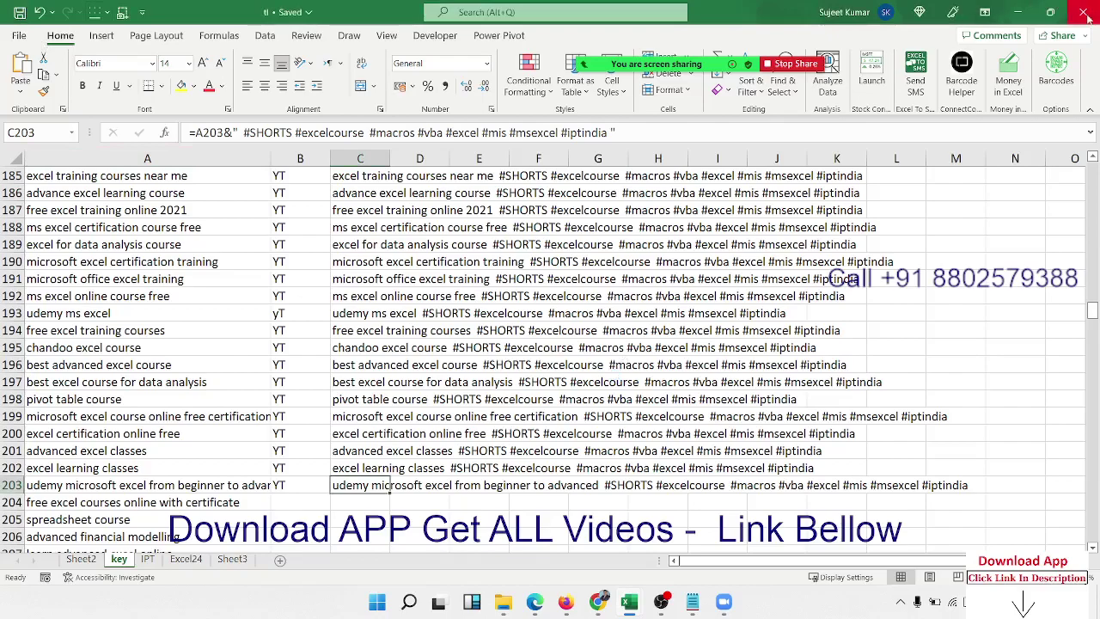
{"action": "left_click", "coordinate": [1017, 11]}
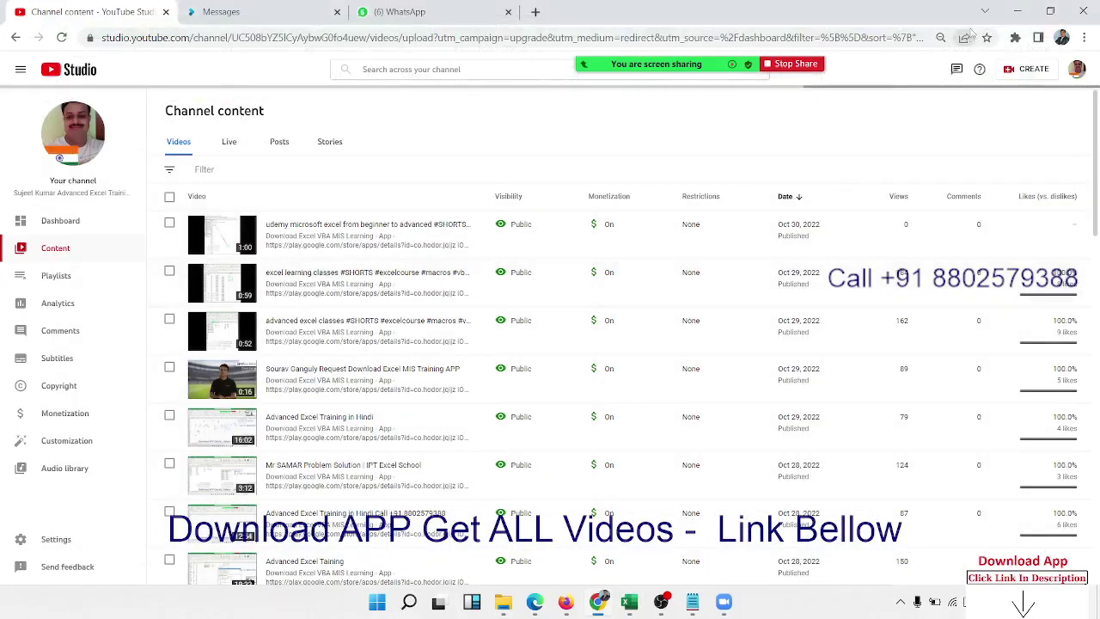
{"action": "left_click", "coordinate": [1017, 11]}
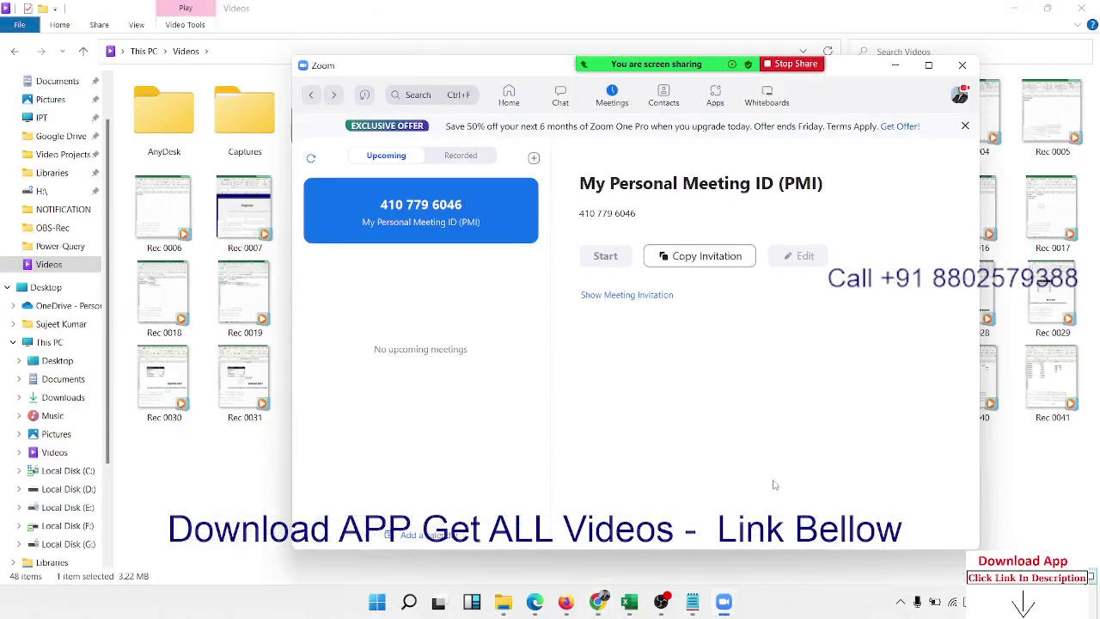
{"action": "mouse_move", "coordinate": [660, 601]}
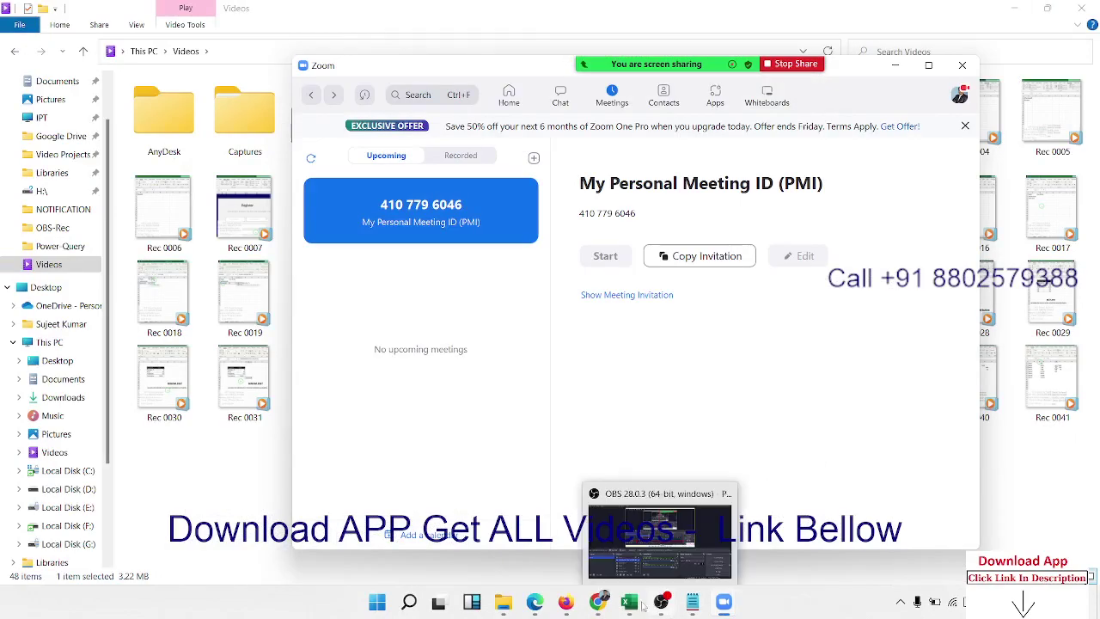
{"action": "left_click", "coordinate": [629, 601]}
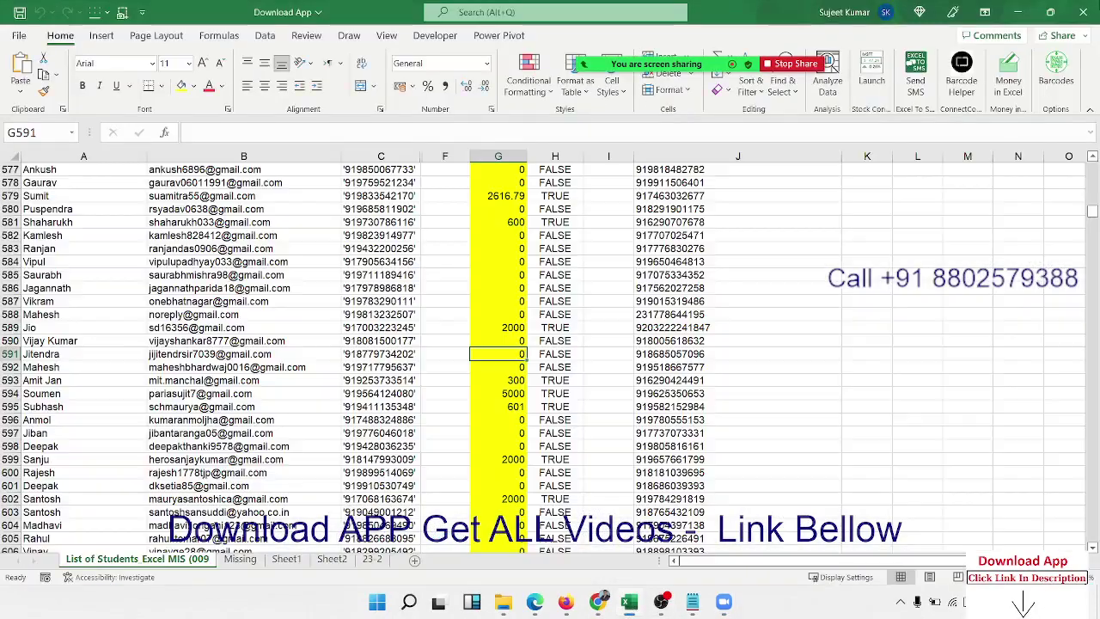
{"action": "left_click", "coordinate": [1082, 12]}
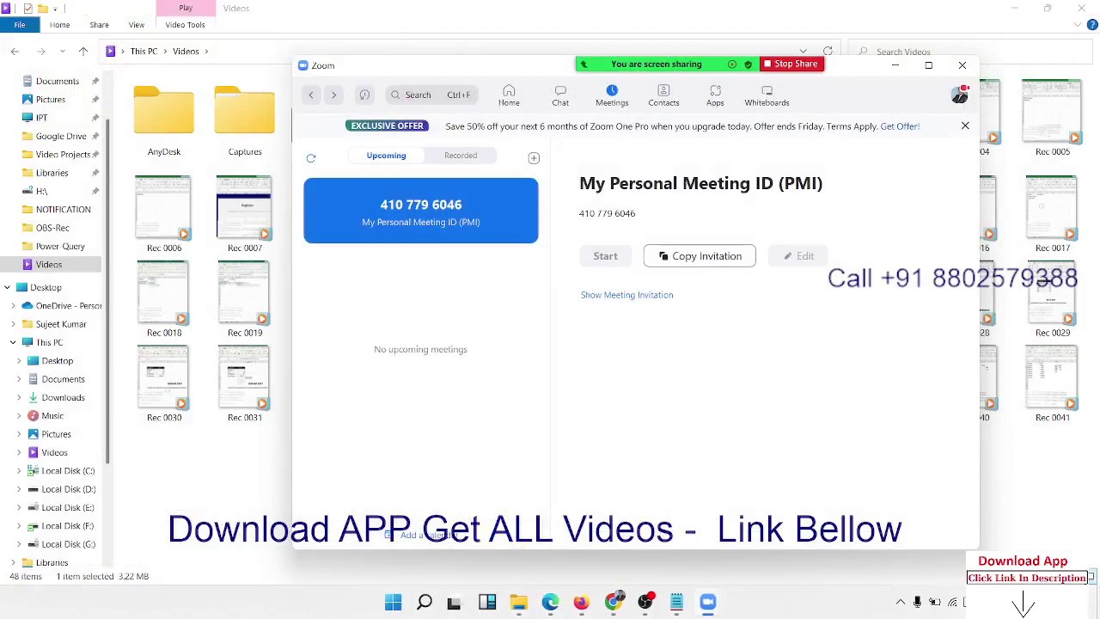
Step: Show the desktop and bring up the Start menu
{"action": "key", "text": "super"}
{"action": "key", "text": "Escape"}
{"action": "key", "text": "super+d"}
{"action": "key", "text": "super"}
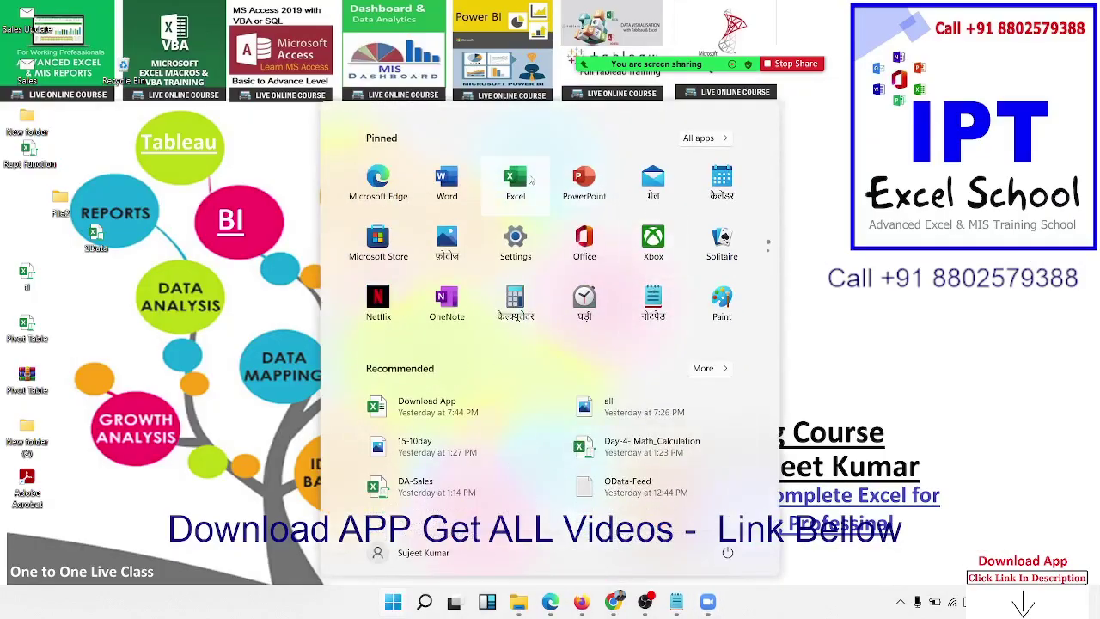
Step: Launch Excel from the Start menu's pinned apps and wait for its Home screen
{"action": "left_click", "coordinate": [528, 179]}
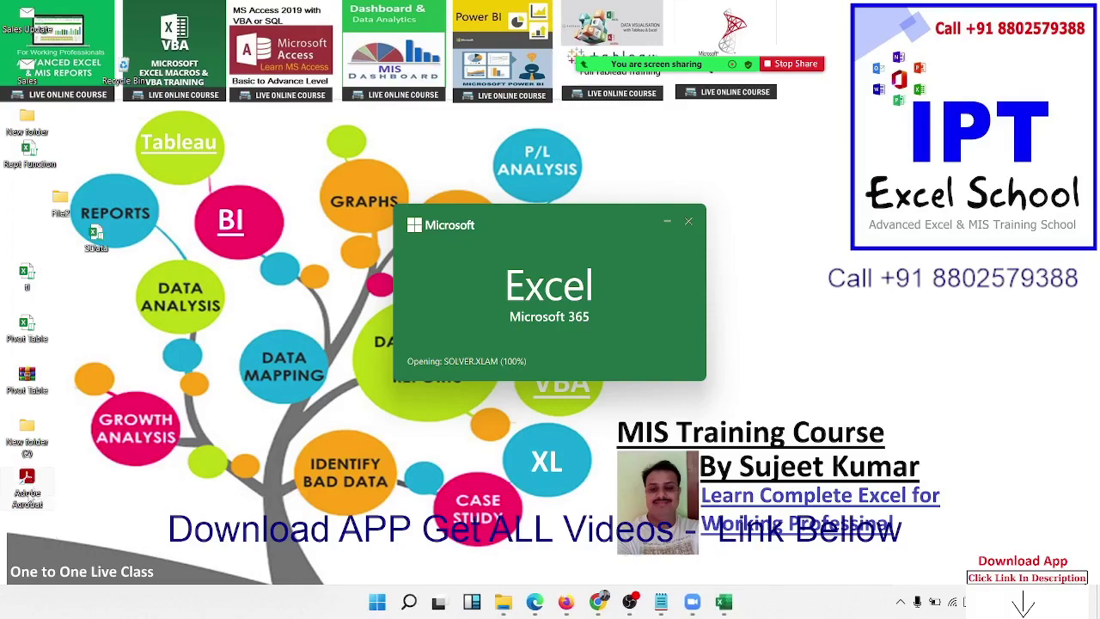
{"action": "left_click", "coordinate": [32, 497]}
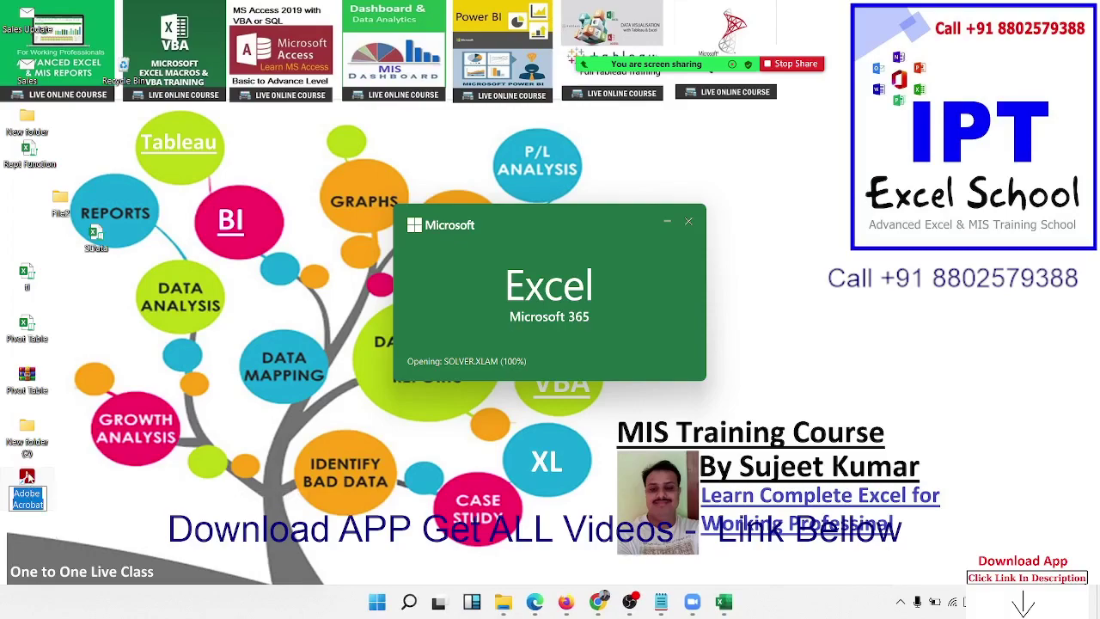
{"action": "key", "text": "Escape"}
{"action": "key", "text": "Delete"}
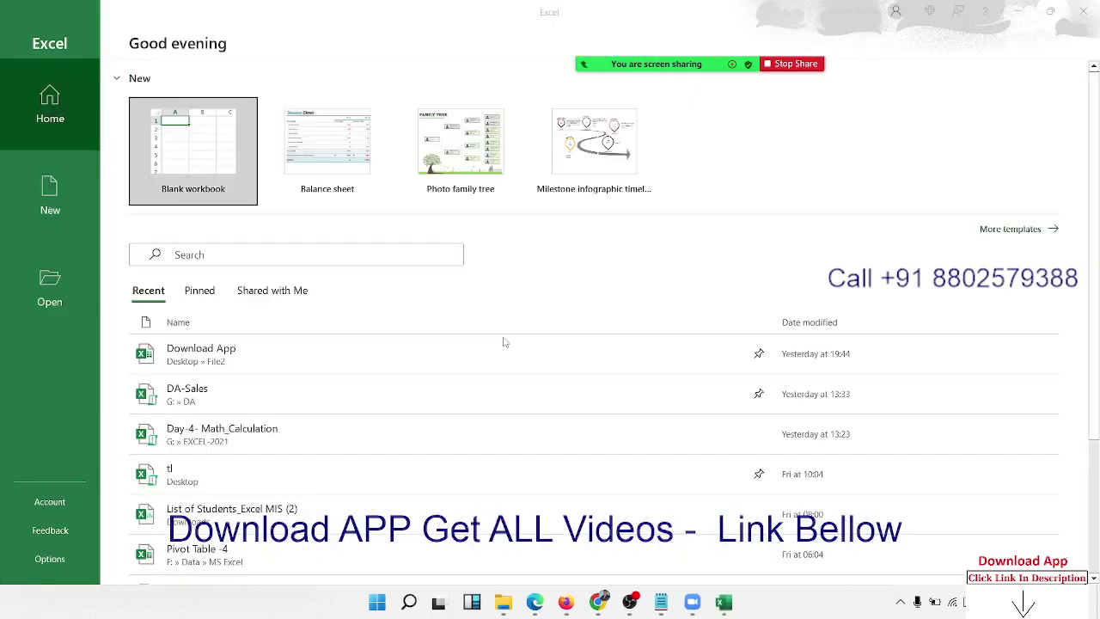
Step: Create the blank workbook Book1 from the Excel Home screen
{"action": "left_click", "coordinate": [184, 129]}
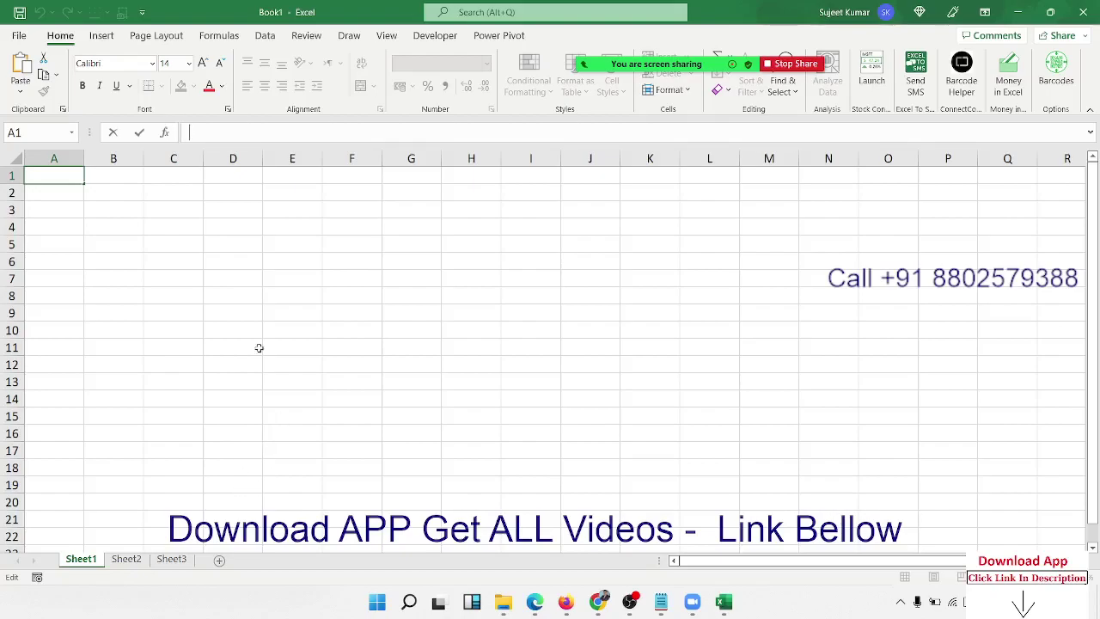
Step: Record Macro1 copying cell D3 and pasting into H9, then open the Macros list
{"action": "left_click", "coordinate": [234, 315]}
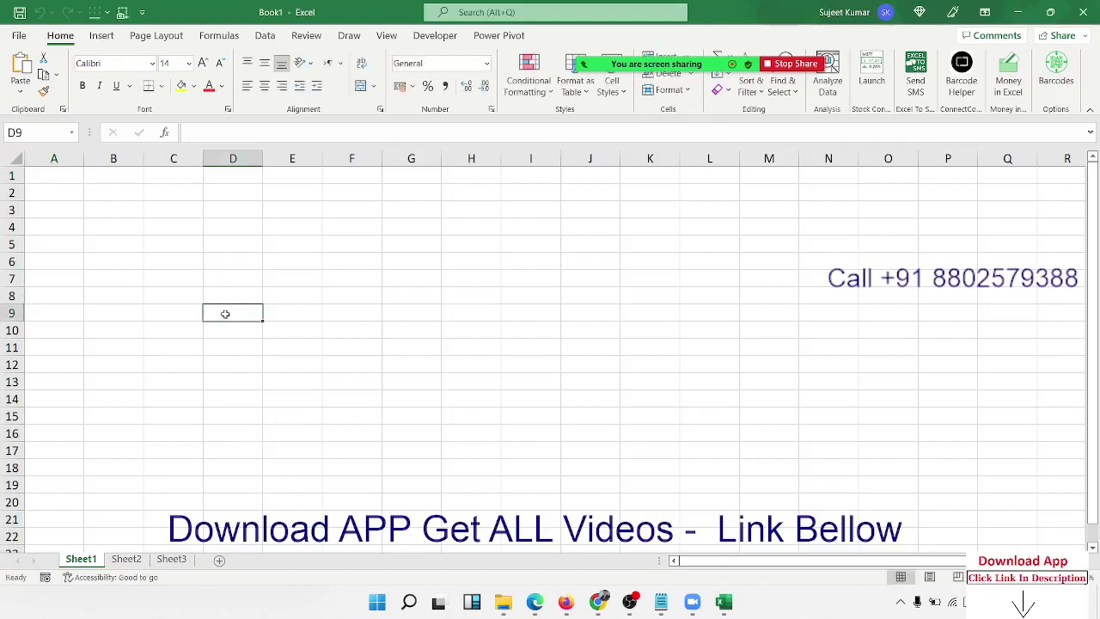
{"action": "left_click", "coordinate": [45, 577]}
{"action": "left_click", "coordinate": [584, 408]}
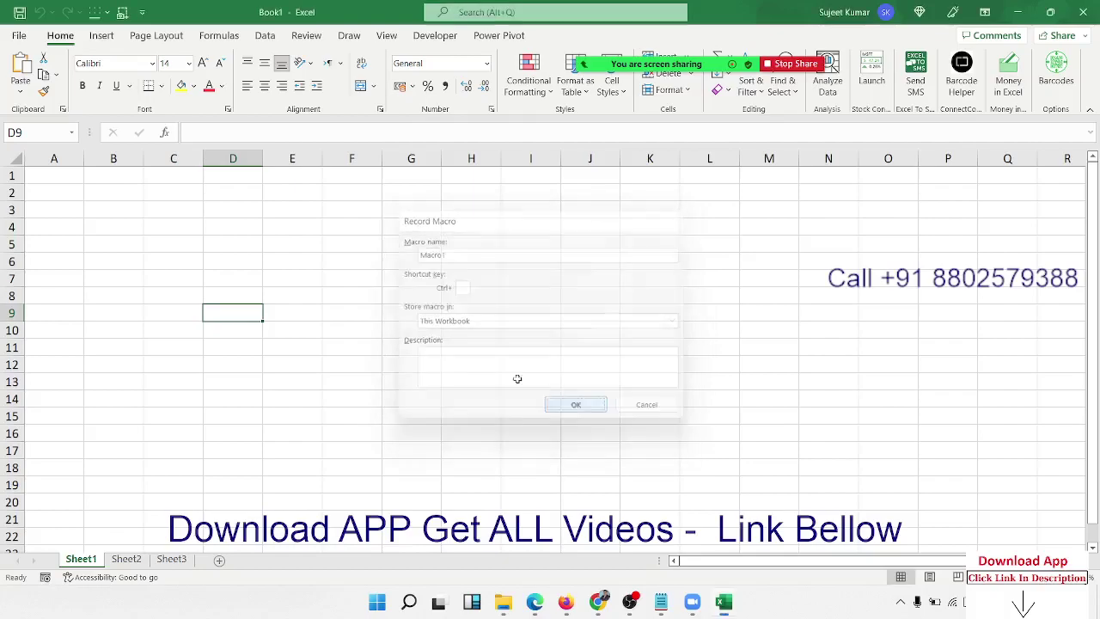
{"action": "left_click", "coordinate": [239, 212]}
{"action": "key", "text": "ctrl+c"}
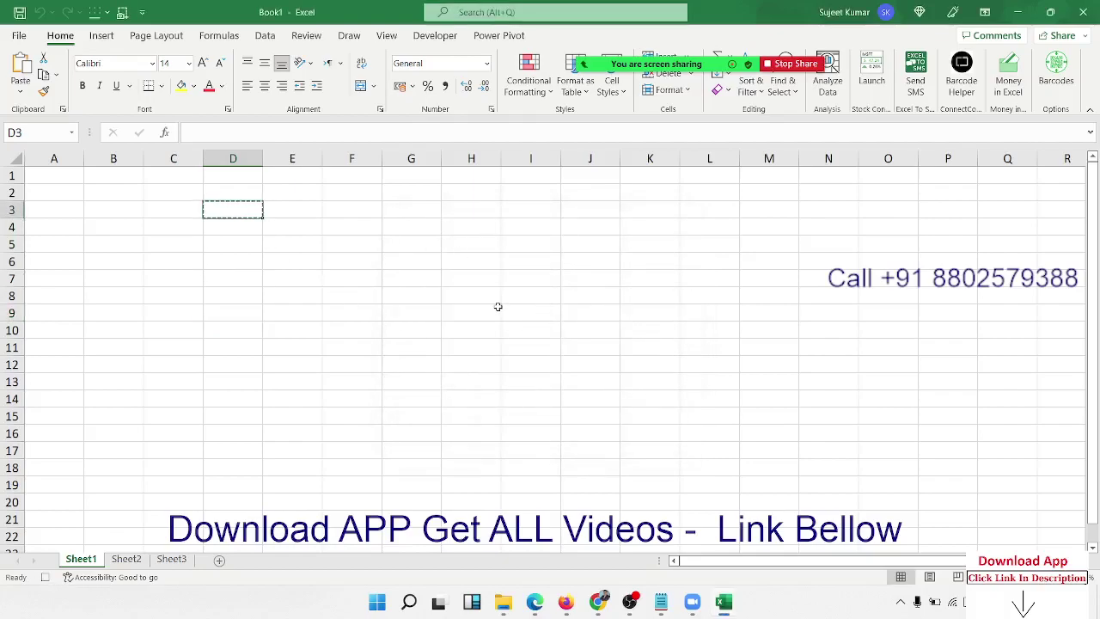
{"action": "left_click", "coordinate": [499, 307]}
{"action": "right_click", "coordinate": [461, 311]}
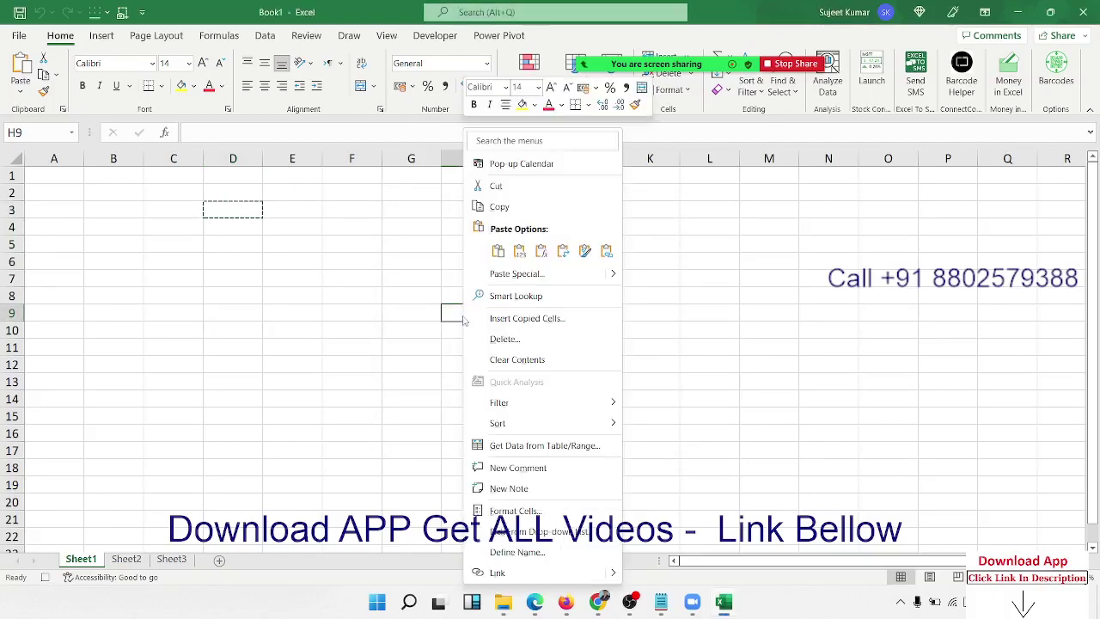
{"action": "left_click", "coordinate": [445, 313]}
{"action": "key", "text": "ctrl+v"}
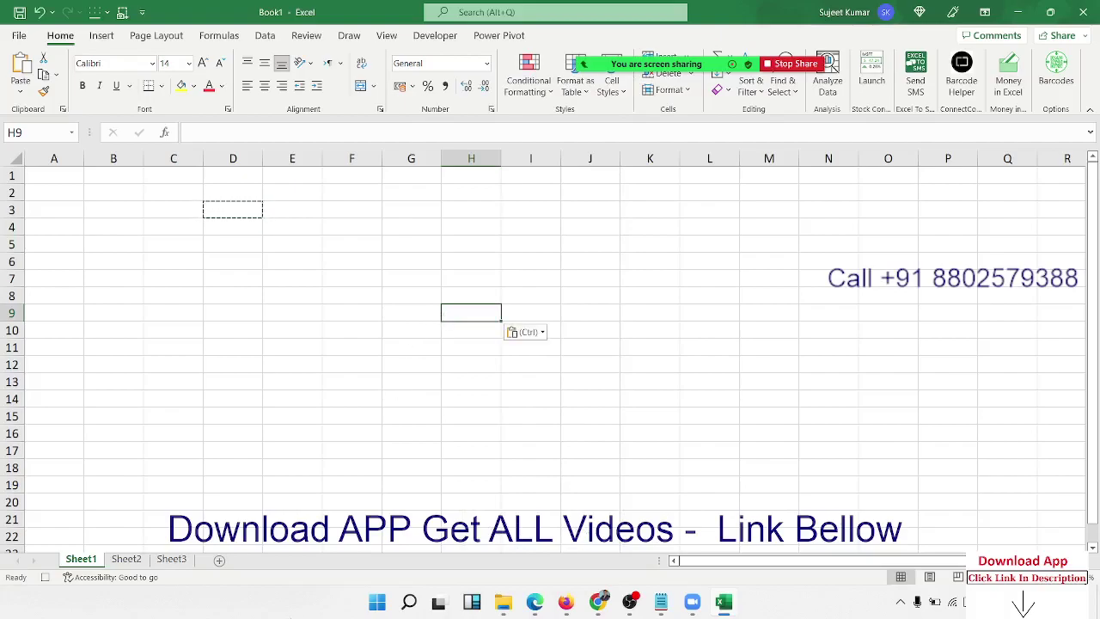
{"action": "left_click", "coordinate": [435, 35]}
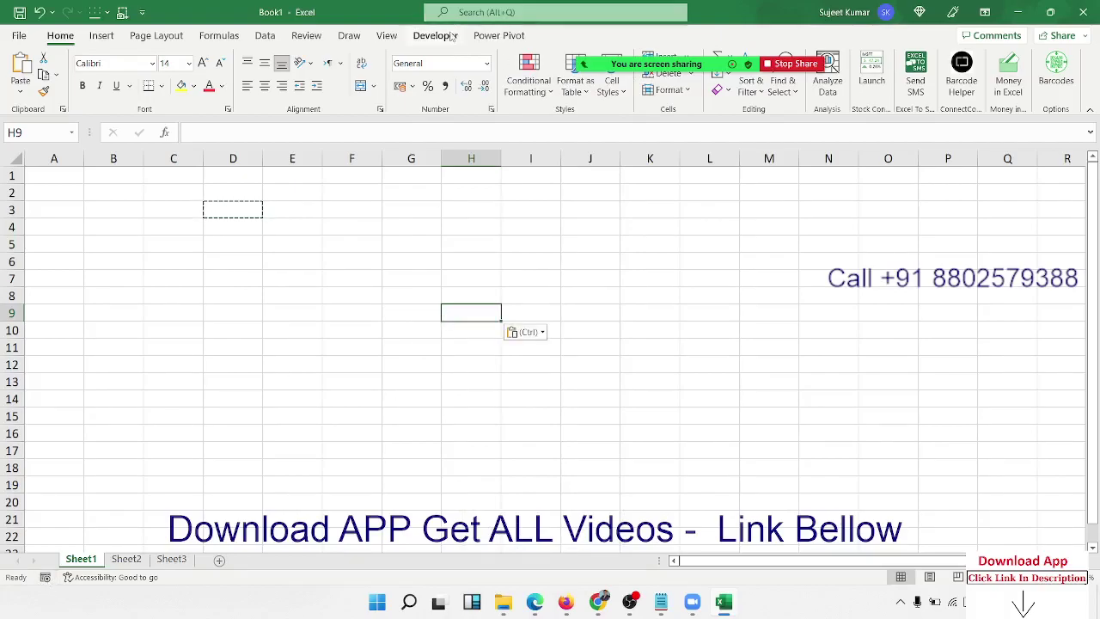
{"action": "left_click", "coordinate": [50, 73]}
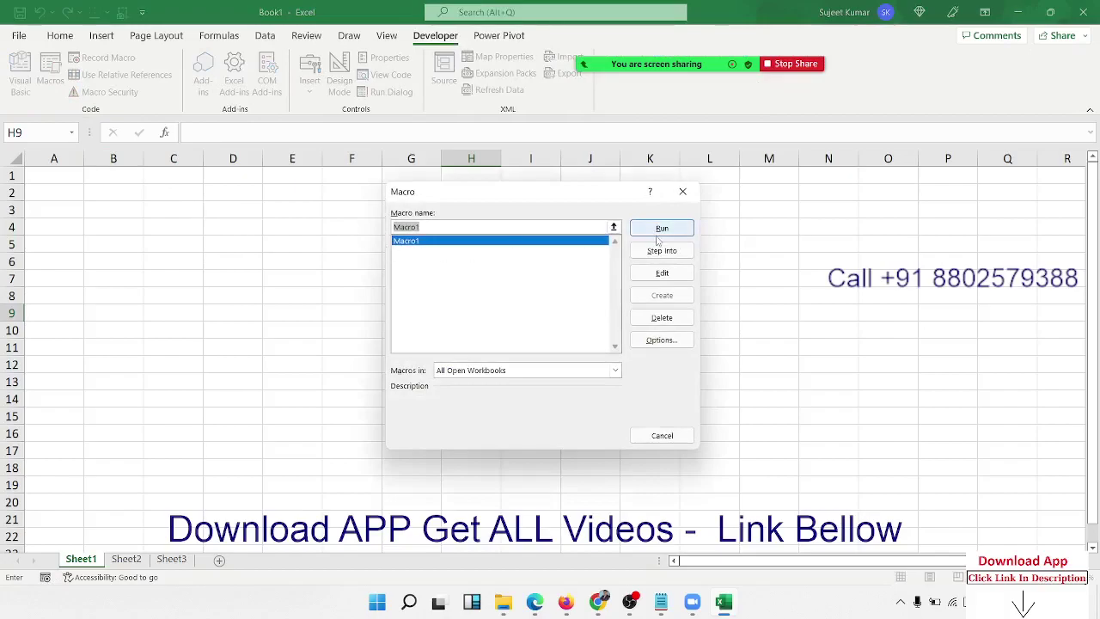
Step: Review Macro1's code that selects D3, copies it and pastes into H9, then close the editor
{"action": "left_click", "coordinate": [662, 274]}
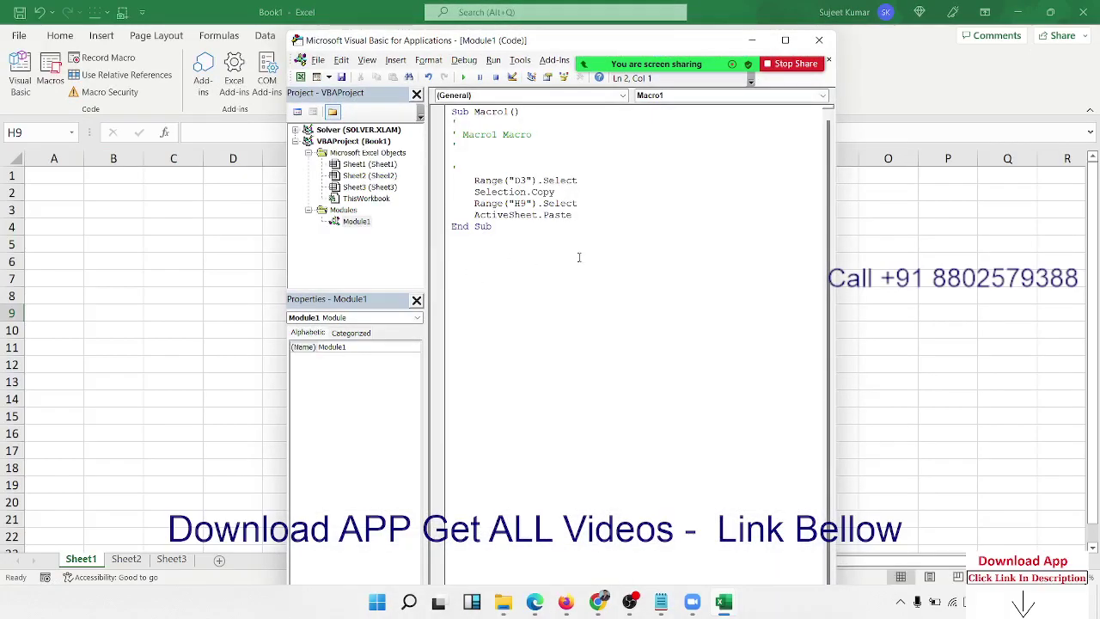
{"action": "left_click_drag", "start_coordinate": [496, 227], "coordinate": [445, 113]}
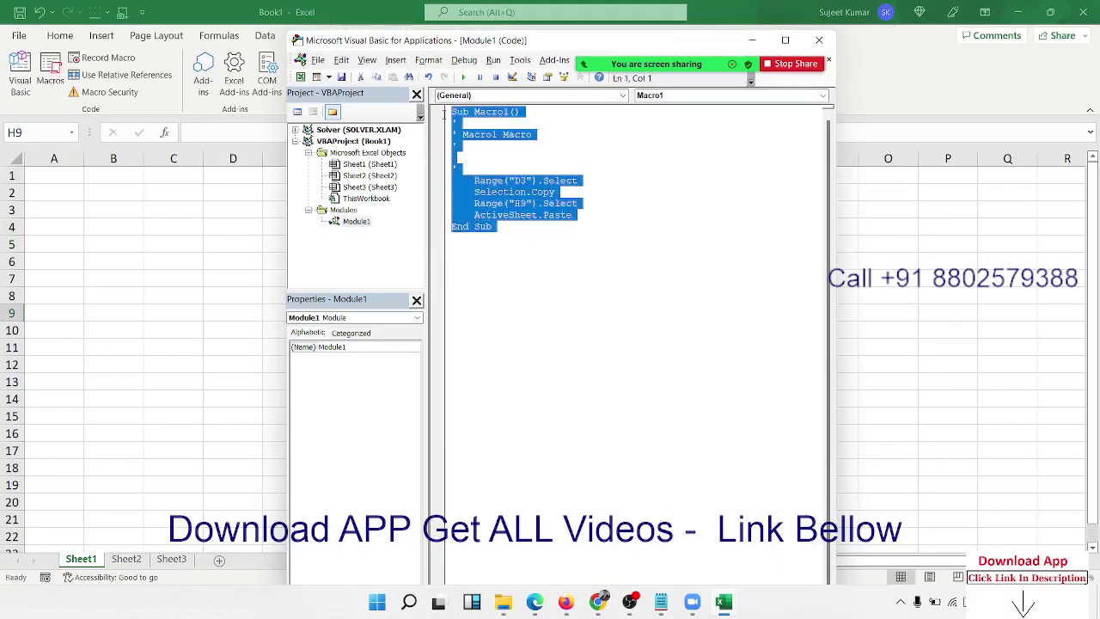
{"action": "left_click", "coordinate": [501, 191]}
{"action": "double_click", "coordinate": [501, 191]}
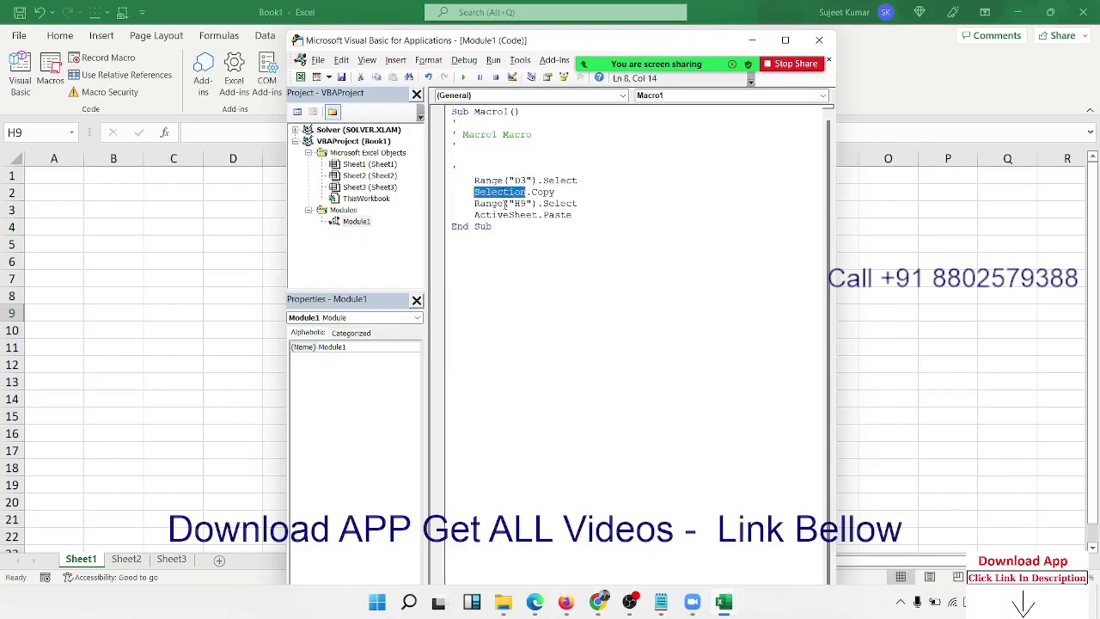
{"action": "left_click_drag", "start_coordinate": [491, 227], "coordinate": [474, 215]}
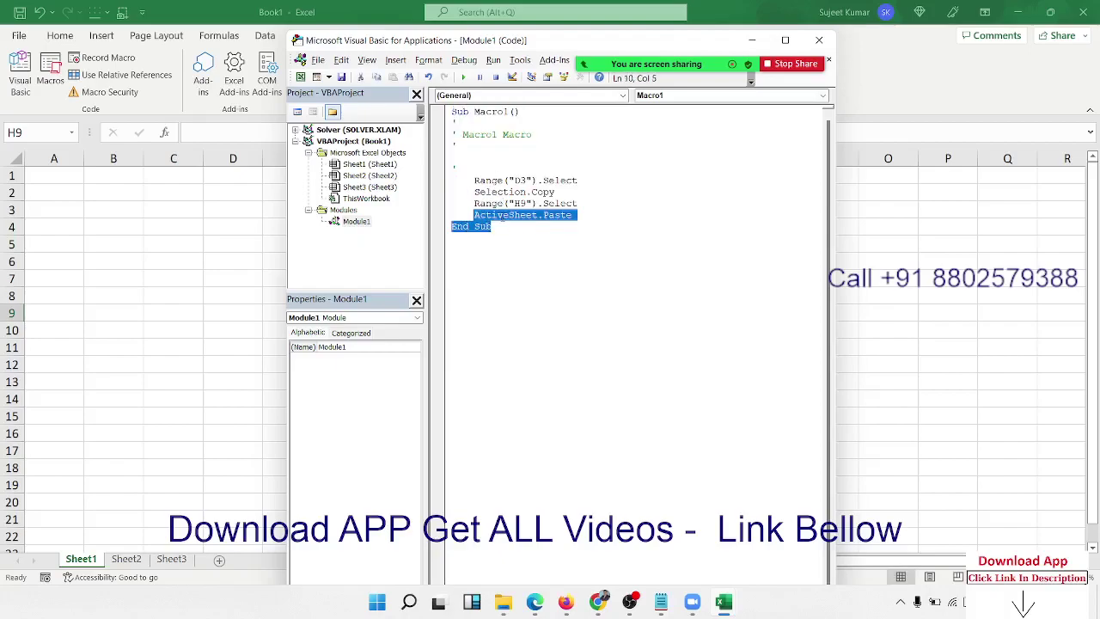
{"action": "left_click", "coordinate": [502, 215]}
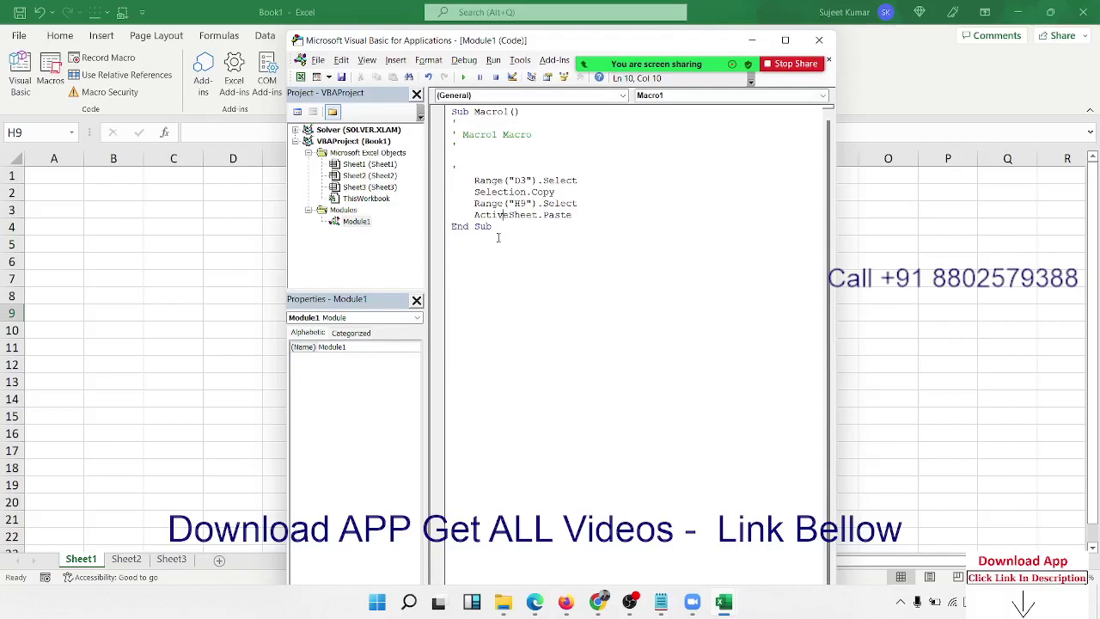
{"action": "left_click_drag", "start_coordinate": [498, 237], "coordinate": [450, 110]}
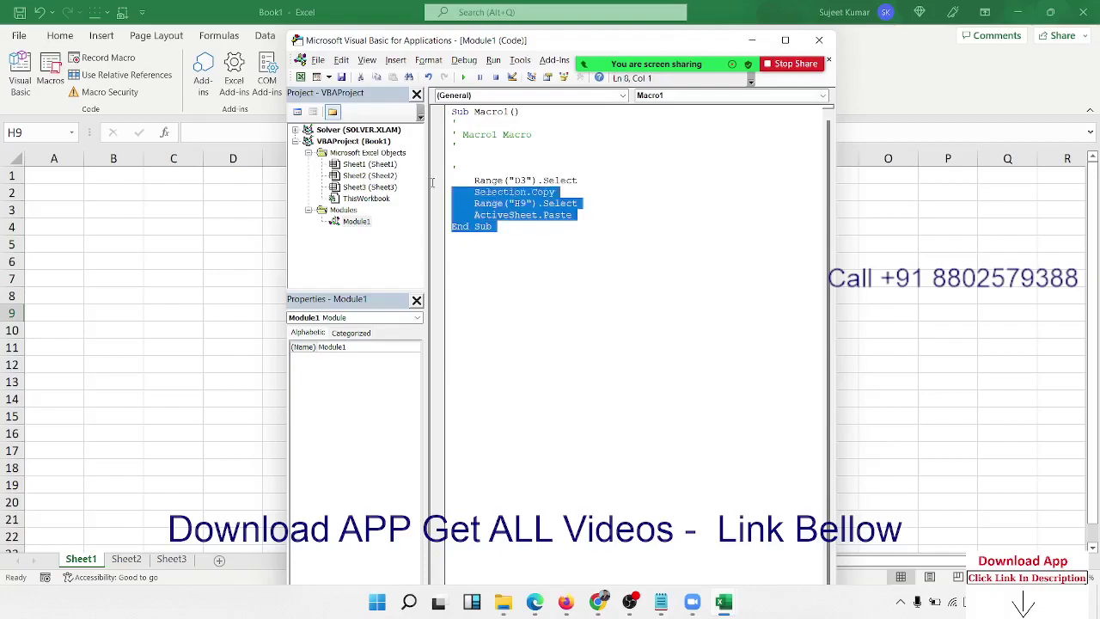
{"action": "left_click", "coordinate": [818, 39]}
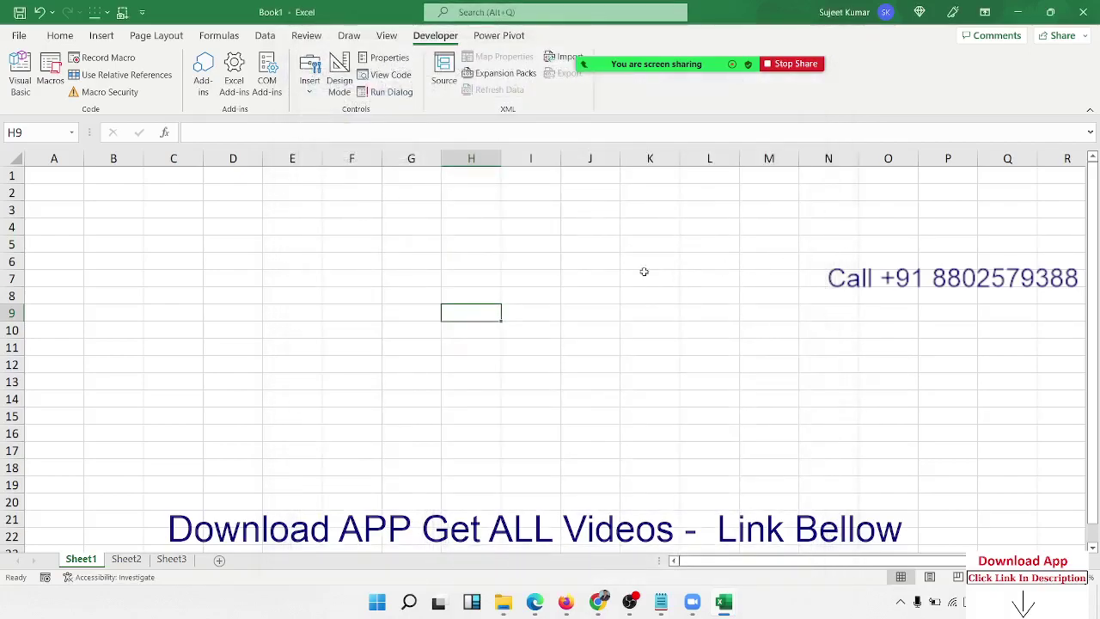
Step: Select cell J7, then go to the File backstage Home page
{"action": "left_click", "coordinate": [576, 281]}
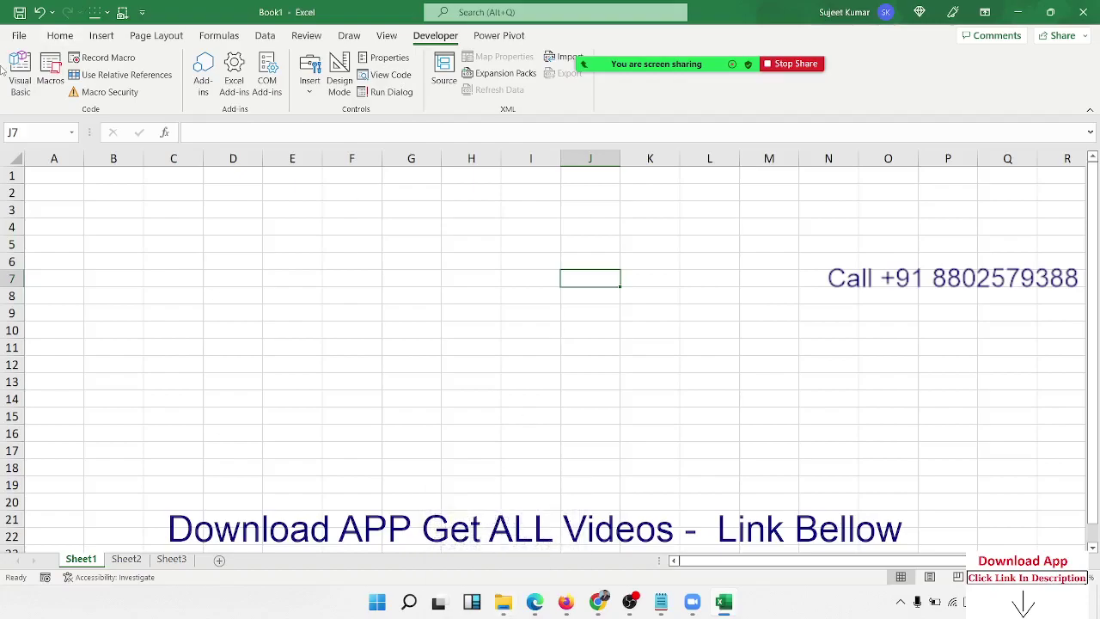
{"action": "left_click", "coordinate": [19, 35]}
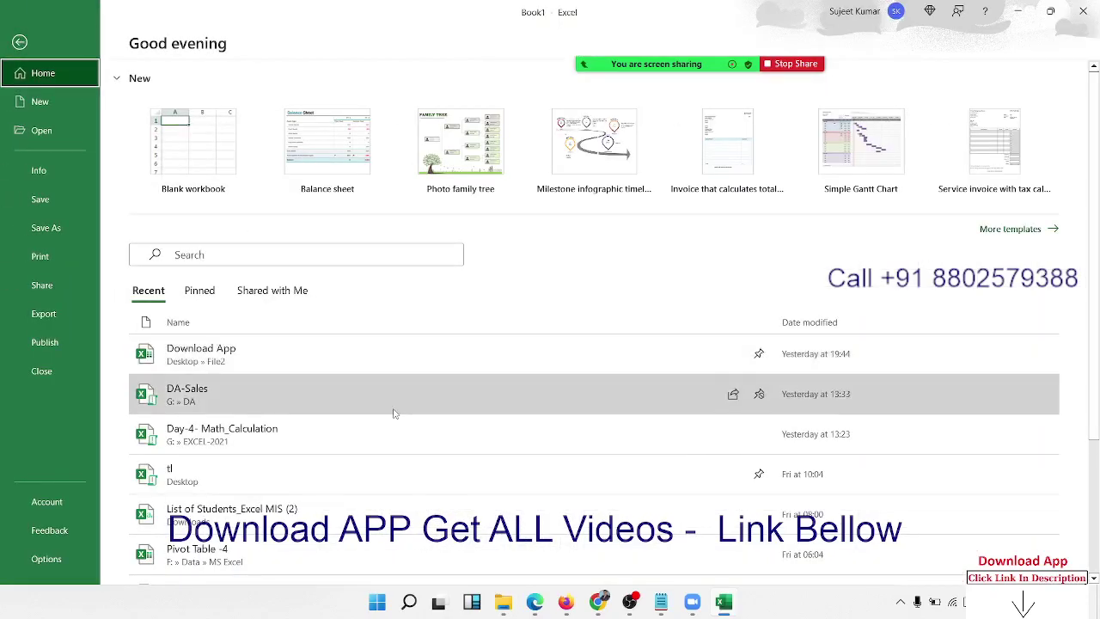
Step: Open Pivot Table -4 and copy the Data sheet table A1:I361
{"action": "scroll", "coordinate": [393, 414], "scroll_direction": "down", "scroll_amount": 3}
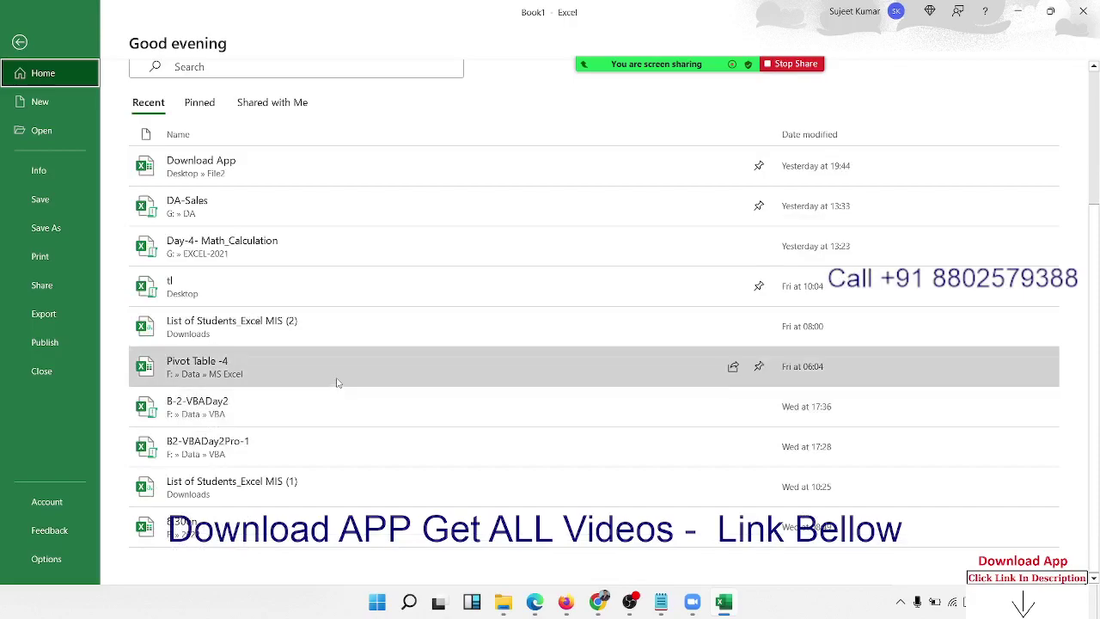
{"action": "left_click", "coordinate": [336, 378]}
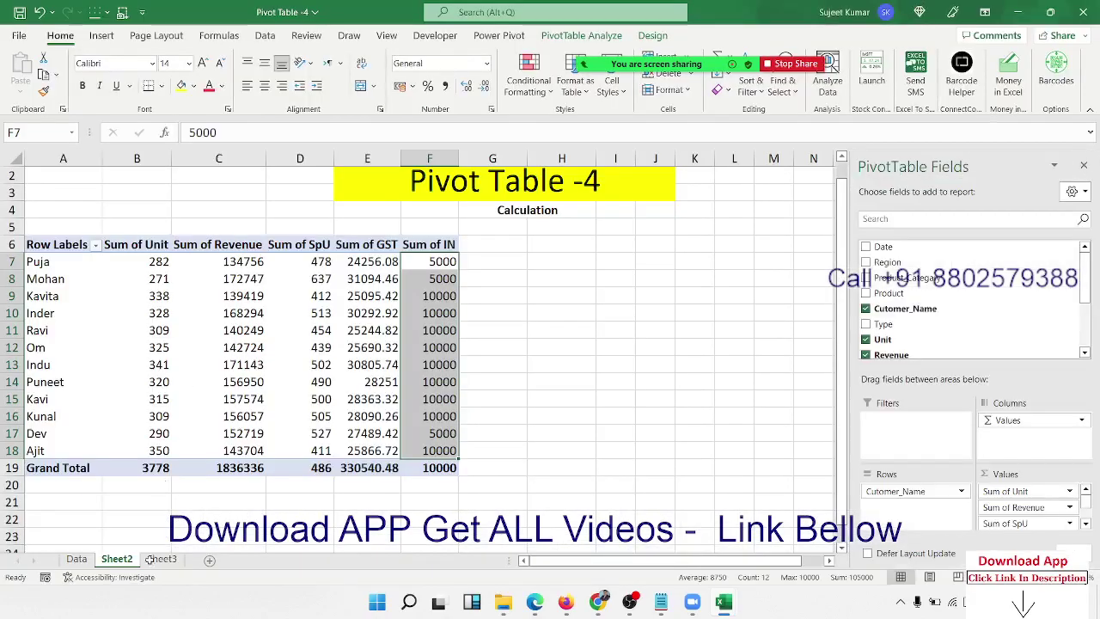
{"action": "left_click", "coordinate": [77, 558]}
{"action": "left_click", "coordinate": [79, 195]}
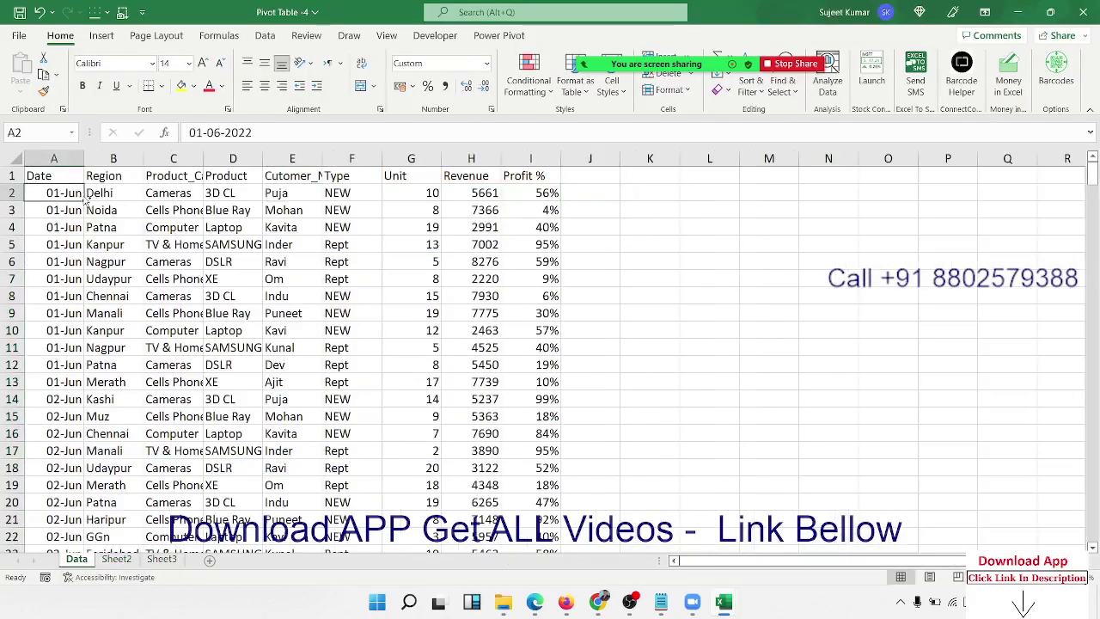
{"action": "key", "text": "Up"}
{"action": "key", "text": "ctrl+shift+Right"}
{"action": "key", "text": "ctrl+shift+Down"}
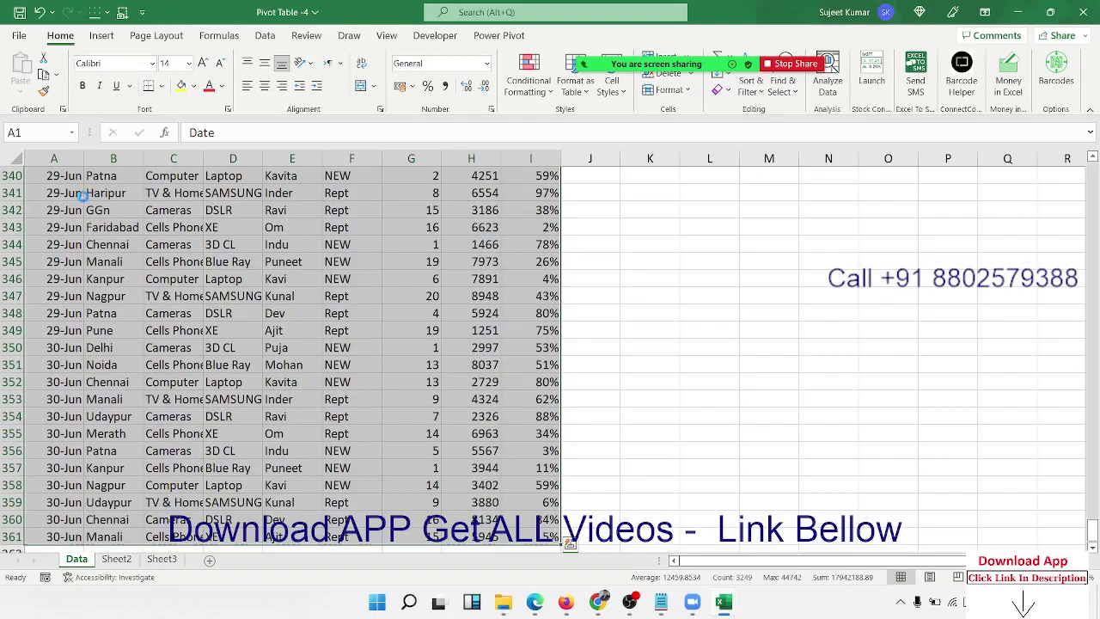
{"action": "key", "text": "ctrl+c"}
Step: Paste the table into Book1's Sheet1 at A1 and close Pivot Table -4
{"action": "key", "text": "ctrl+Tab"}
{"action": "key", "text": "ctrl+Up"}
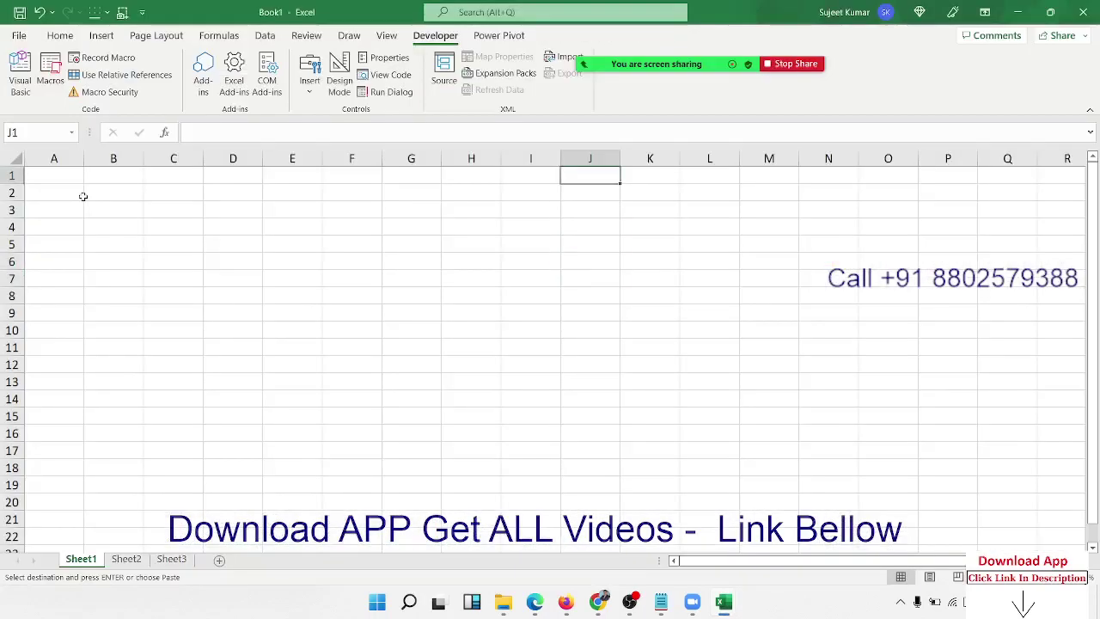
{"action": "key", "text": "ctrl+Left"}
{"action": "key", "text": "ctrl+v"}
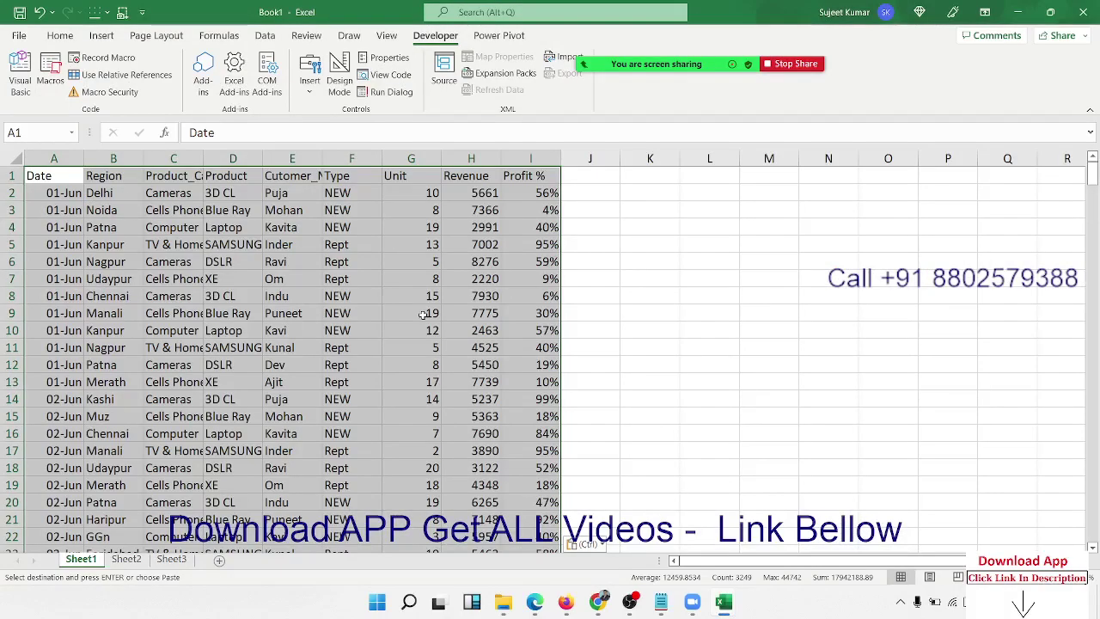
{"action": "left_click", "coordinate": [425, 313]}
{"action": "key", "text": "ctrl+Tab"}
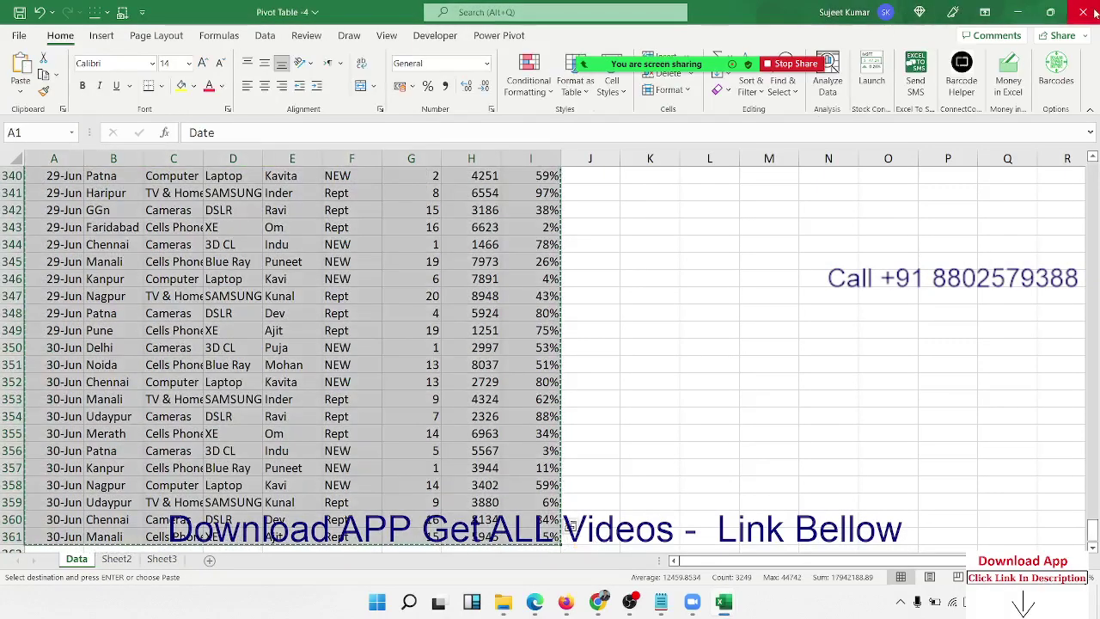
{"action": "left_click", "coordinate": [1082, 12]}
{"action": "left_click", "coordinate": [553, 348]}
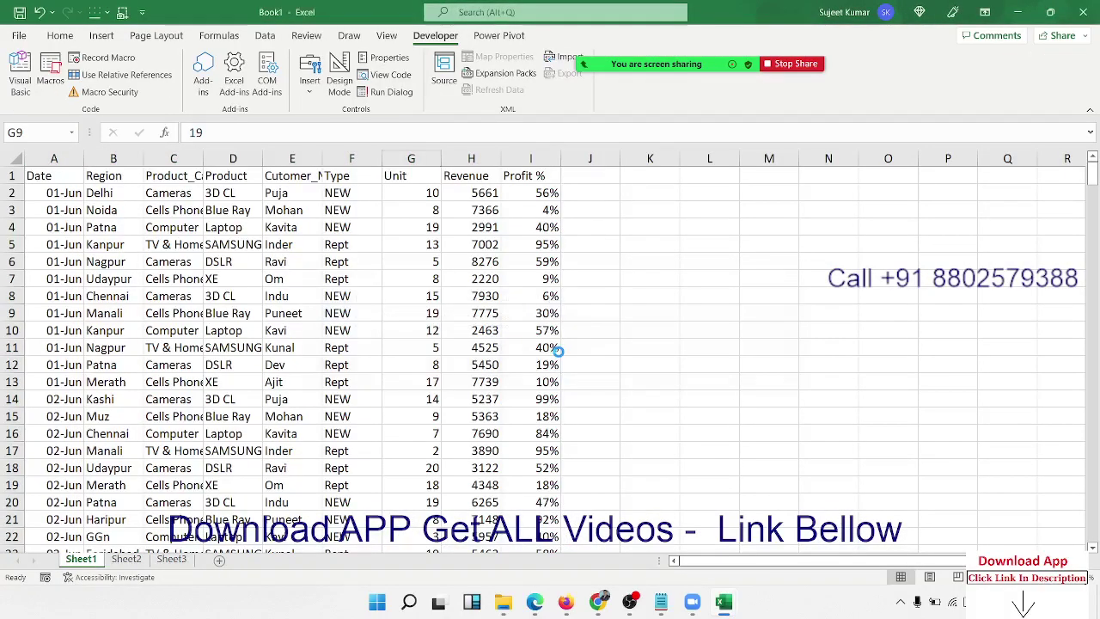
{"action": "left_click", "coordinate": [246, 230]}
{"action": "key", "text": "ctrl+Down"}
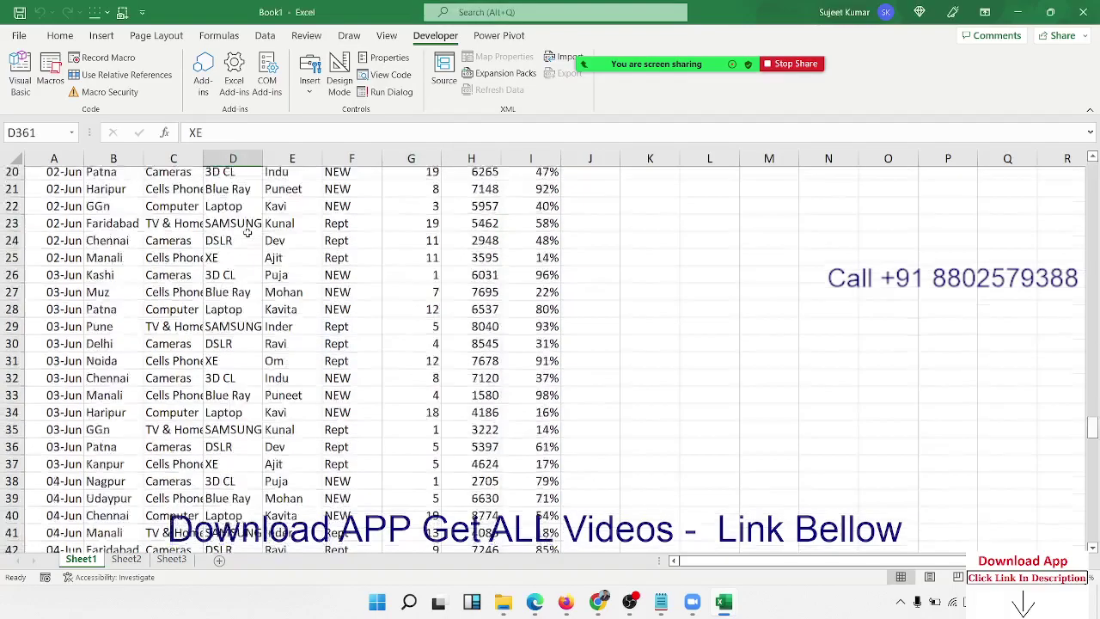
{"action": "key", "text": "ctrl+Up"}
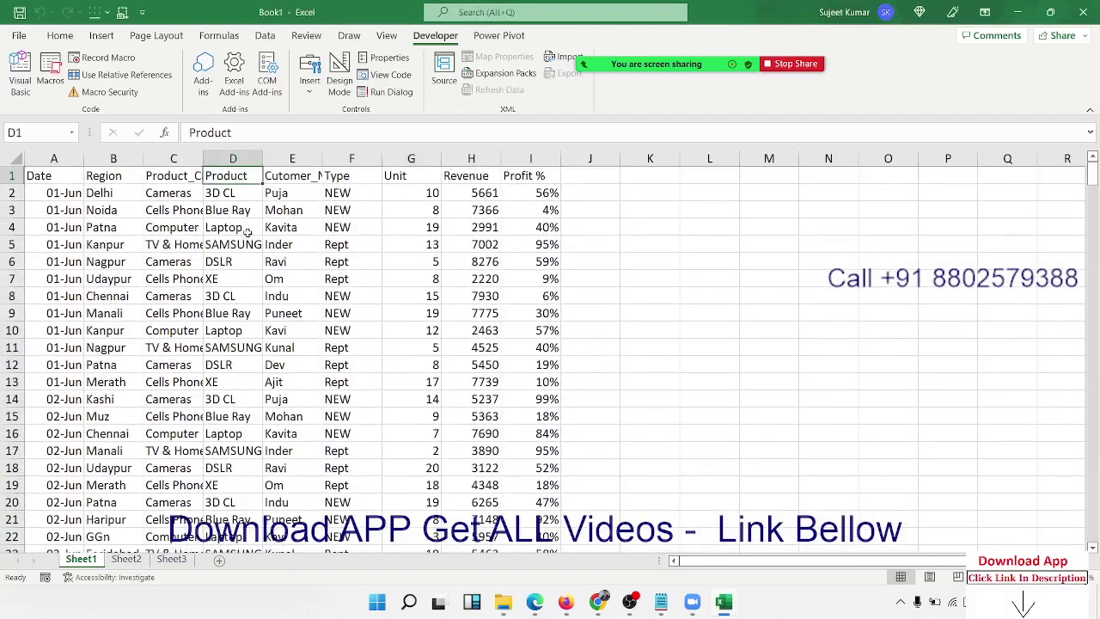
{"action": "key", "text": "Right"}
{"action": "key", "text": "Down"}
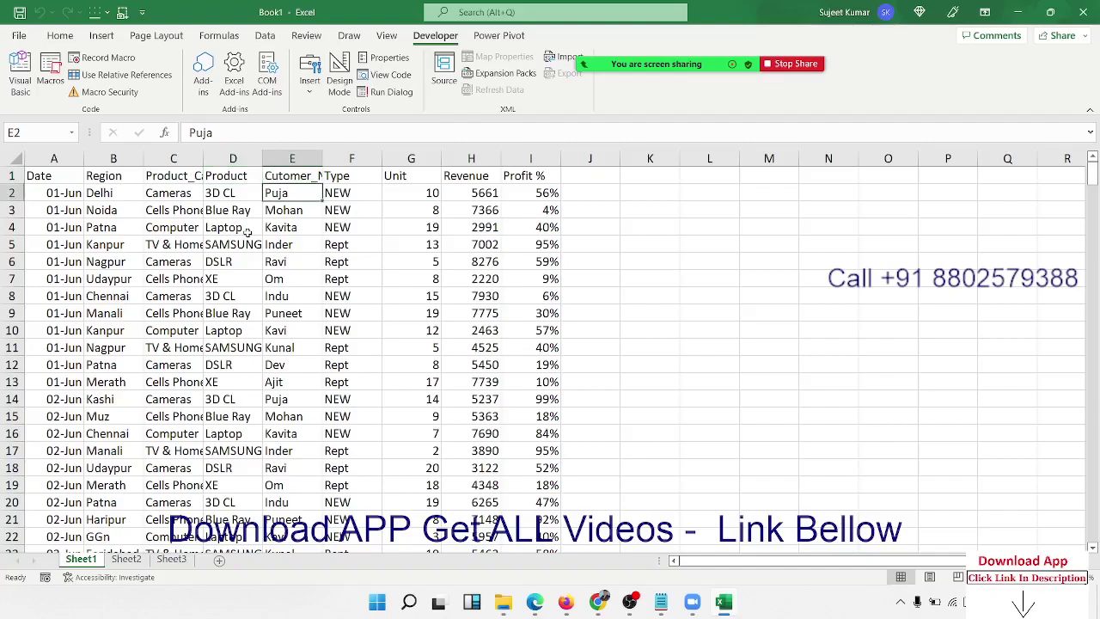
{"action": "key", "text": "ctrl+shift+Down"}
{"action": "key", "text": "ctrl+Up"}
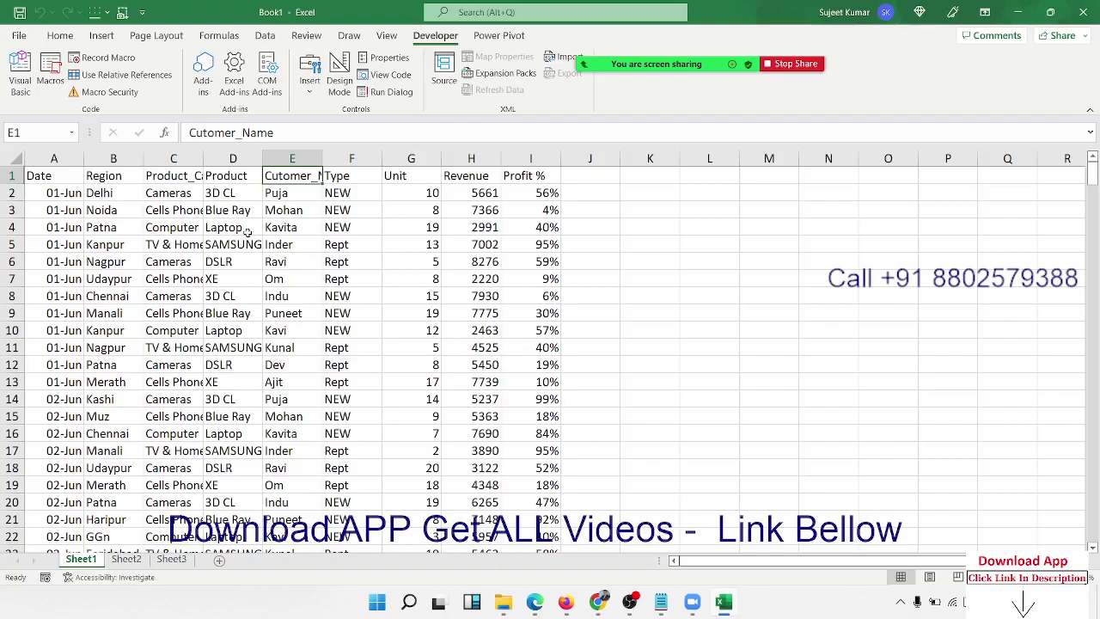
{"action": "key", "text": "ctrl+shift+l"}
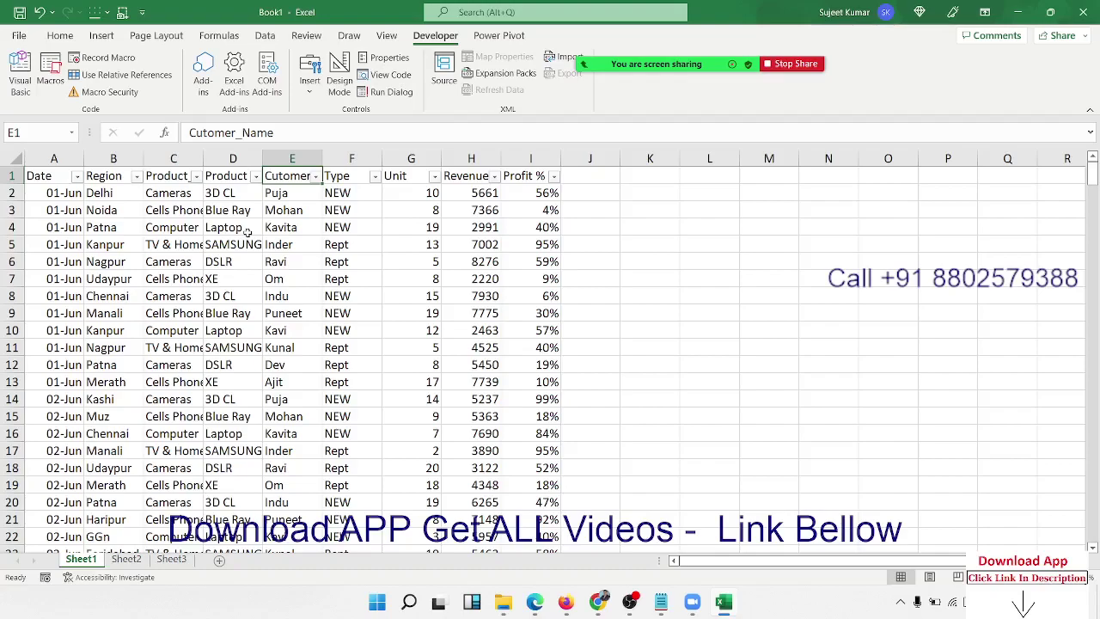
{"action": "key", "text": "ctrl+shift+l"}
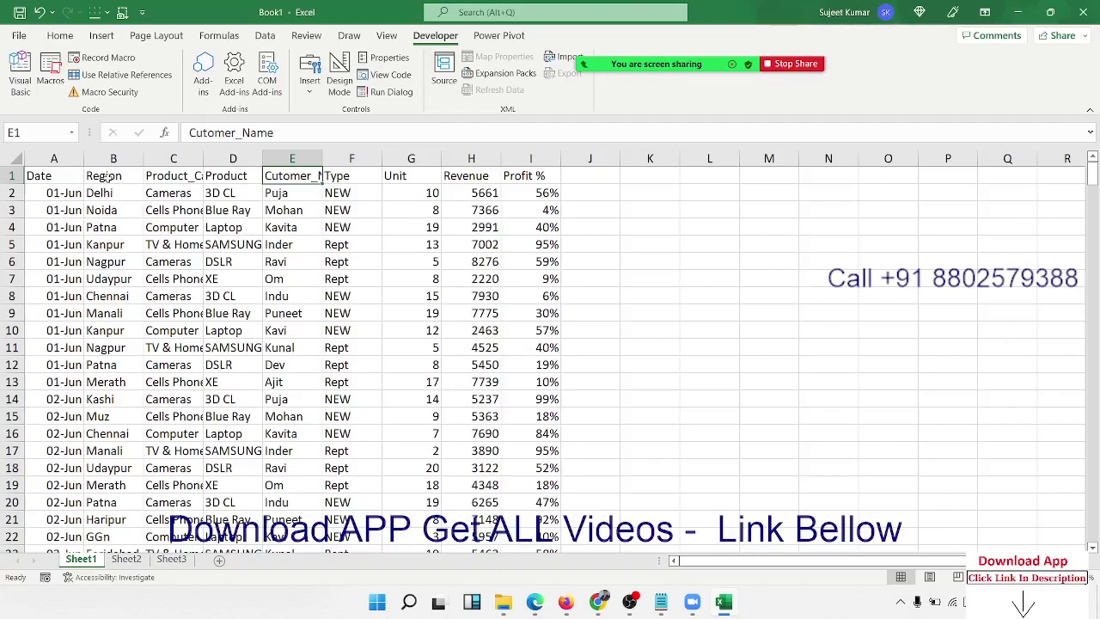
{"action": "left_click", "coordinate": [66, 171]}
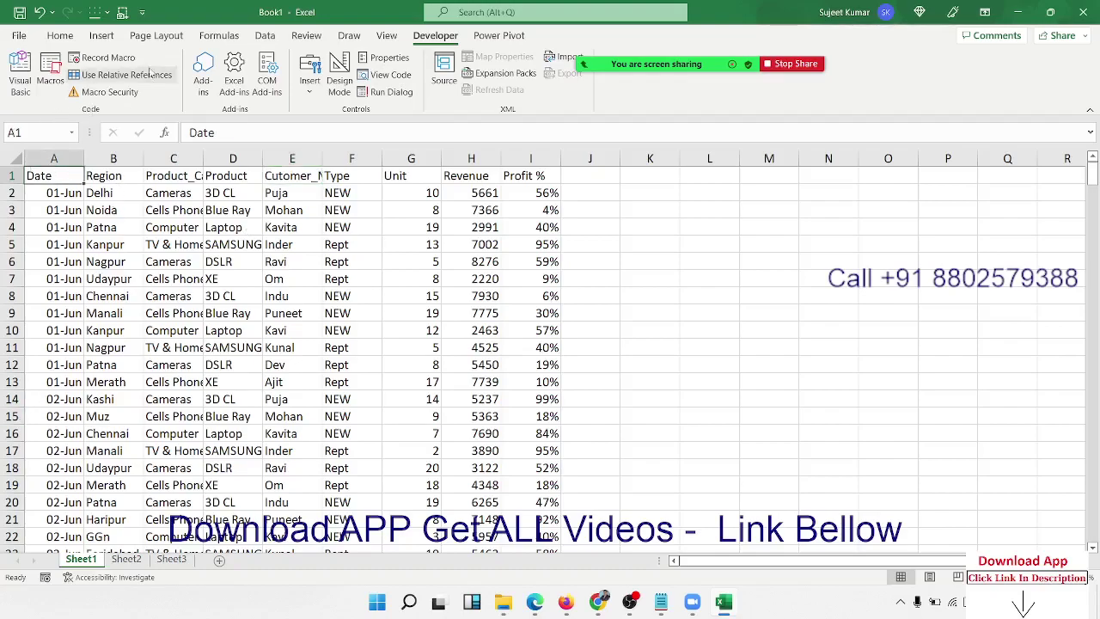
Step: Start recording Macro2, select the sales table A1:I361, then return to cell A1
{"action": "left_click", "coordinate": [103, 57]}
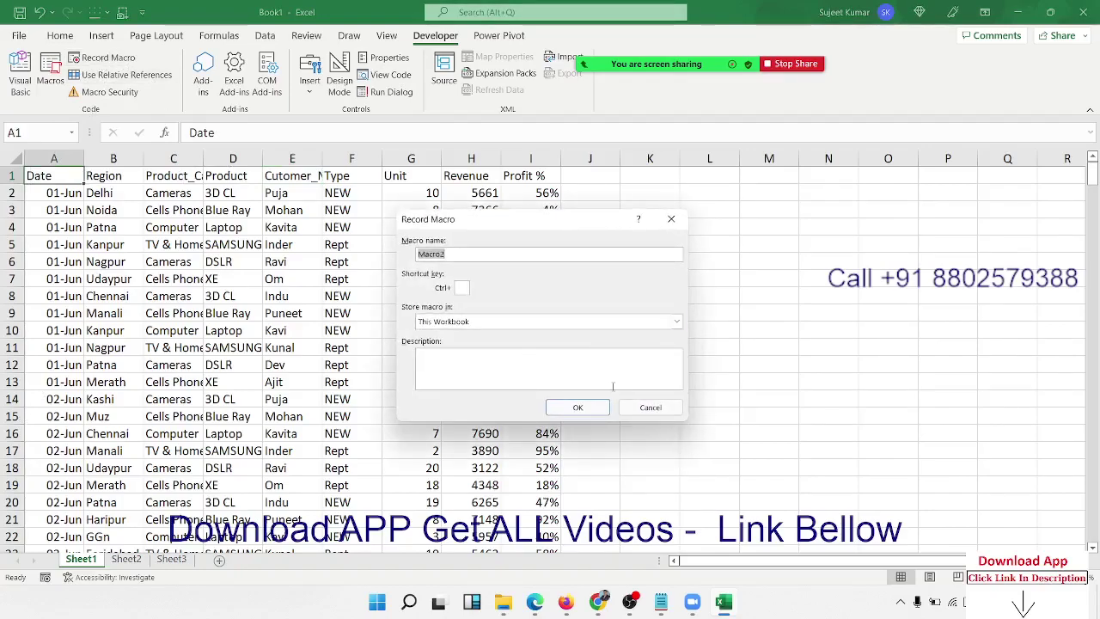
{"action": "left_click", "coordinate": [588, 406]}
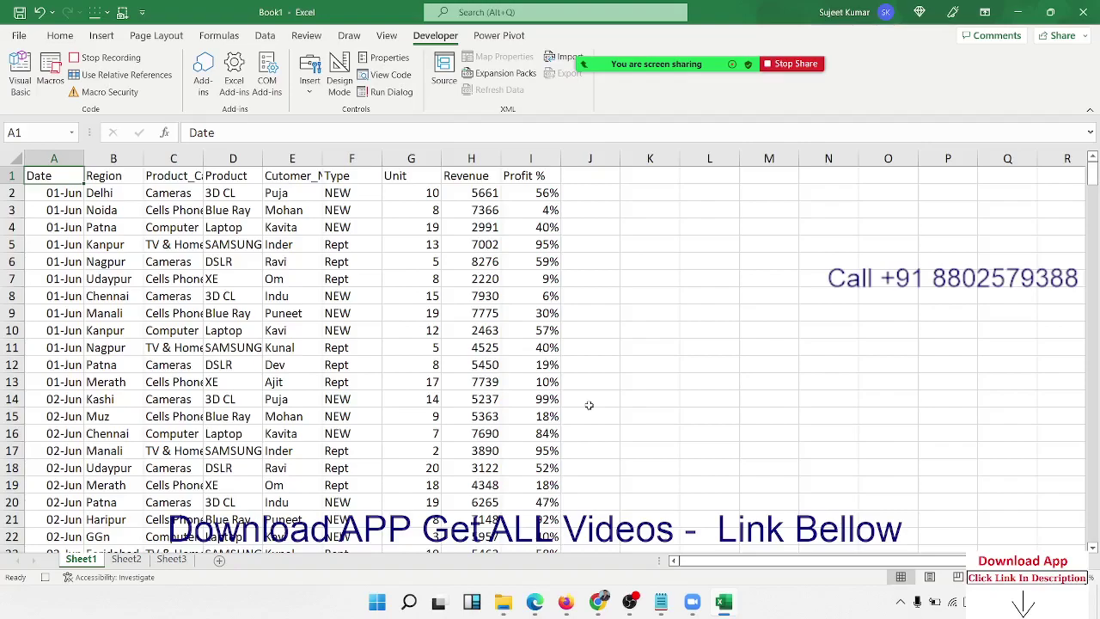
{"action": "key", "text": "ctrl+shift+Right"}
{"action": "key", "text": "ctrl+shift+Down"}
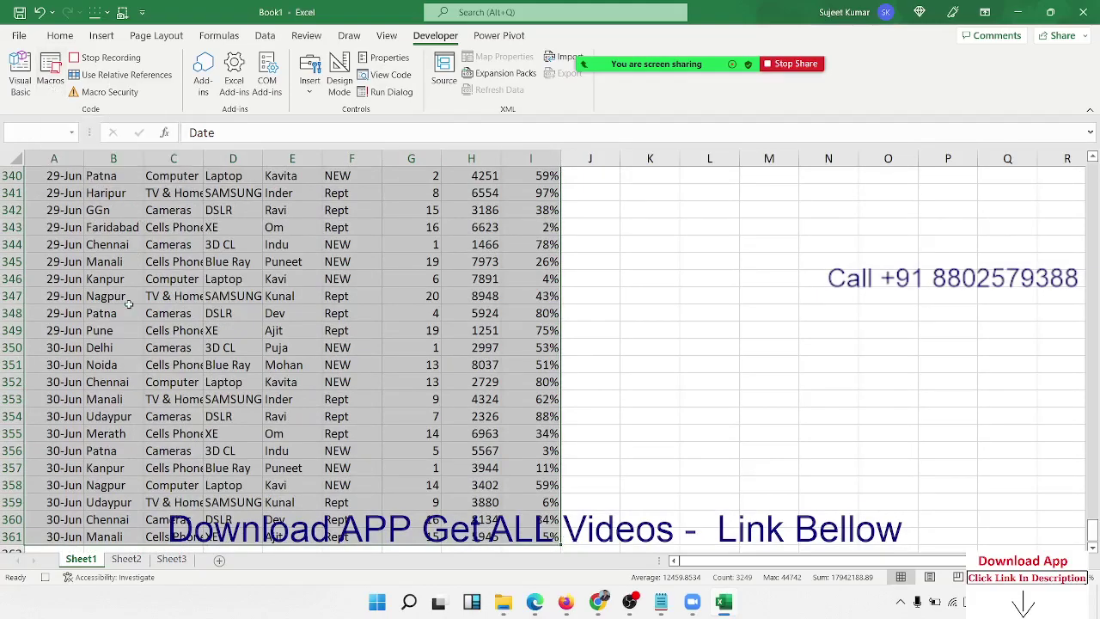
{"action": "key", "text": "ctrl+Home"}
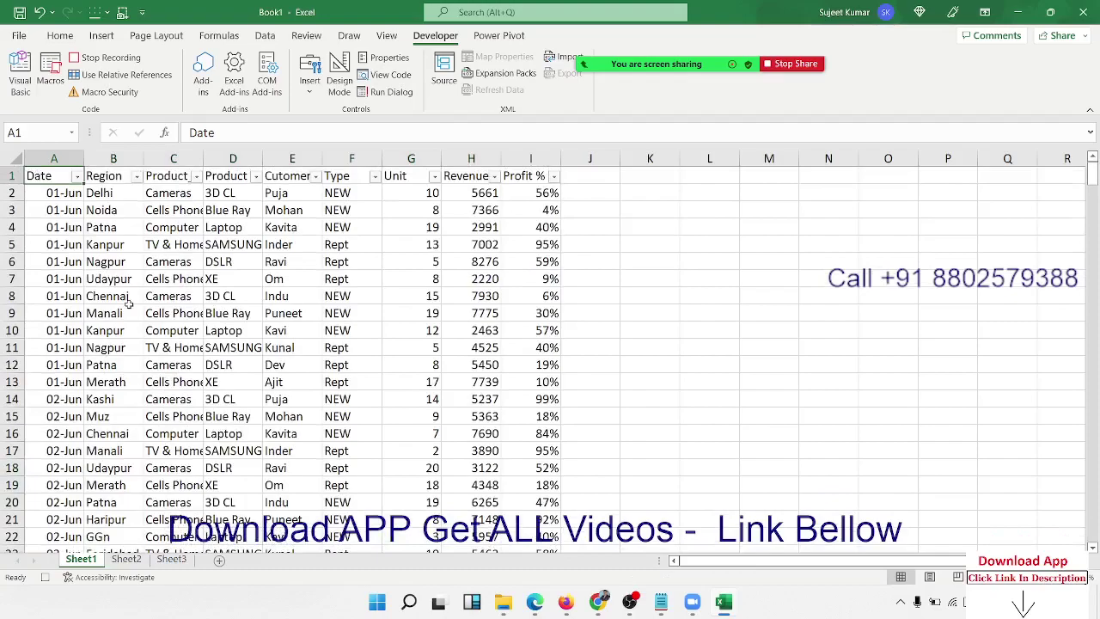
Step: Filter Cutomer_Name to just the first customer (30 of 360 records) and select the filtered data
{"action": "left_click", "coordinate": [316, 175]}
{"action": "left_click", "coordinate": [197, 345]}
{"action": "left_click", "coordinate": [181, 358]}
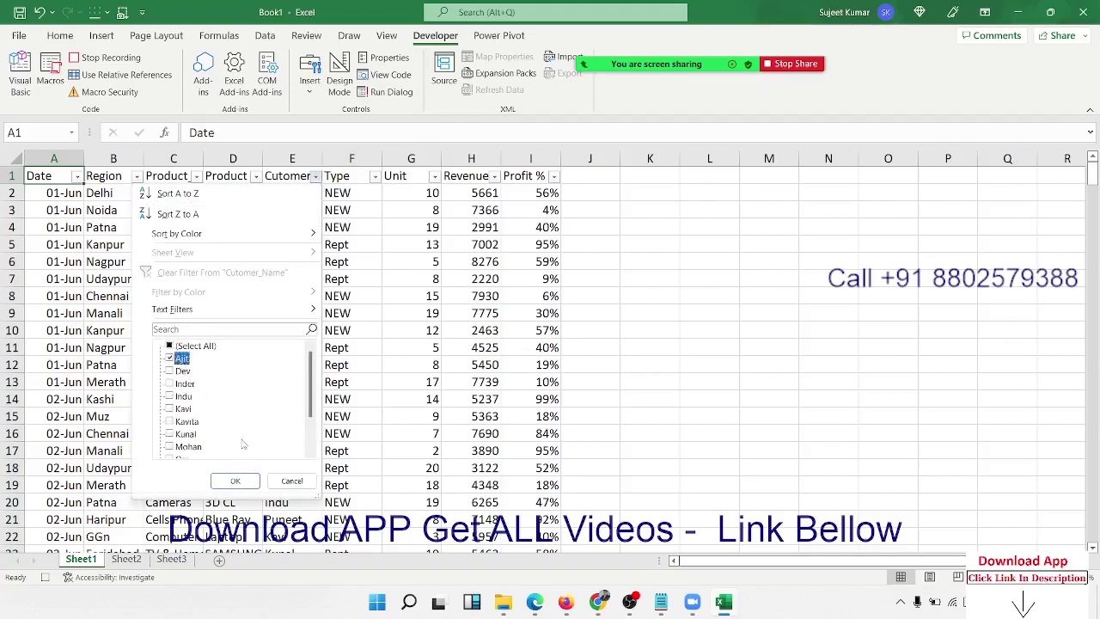
{"action": "left_click", "coordinate": [239, 482]}
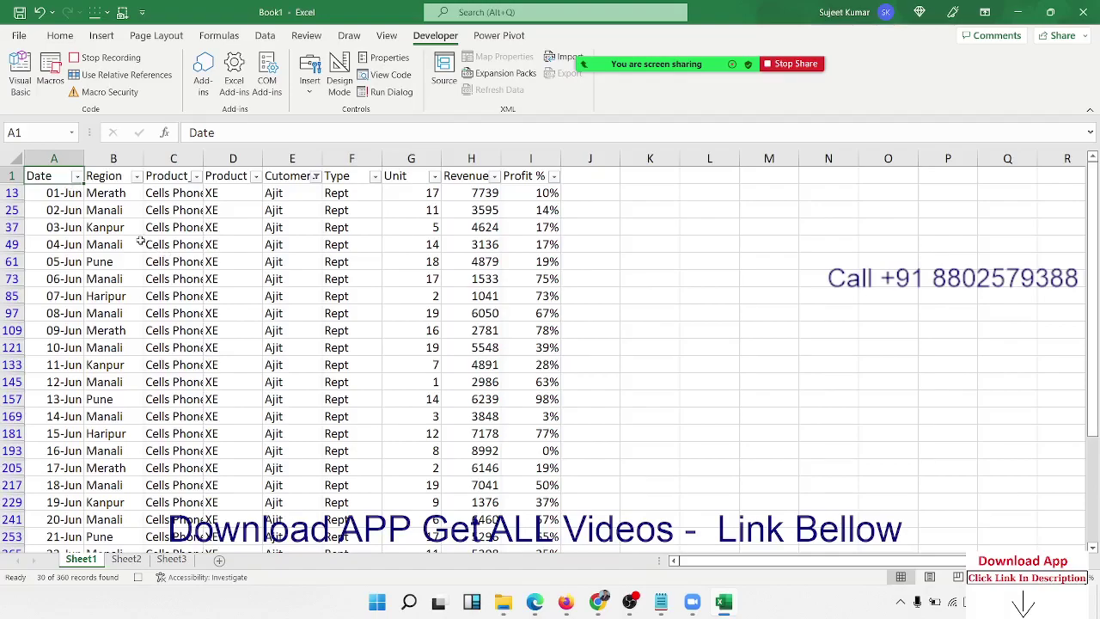
{"action": "key", "text": "ctrl+shift+Right"}
{"action": "key", "text": "ctrl+shift+Down"}
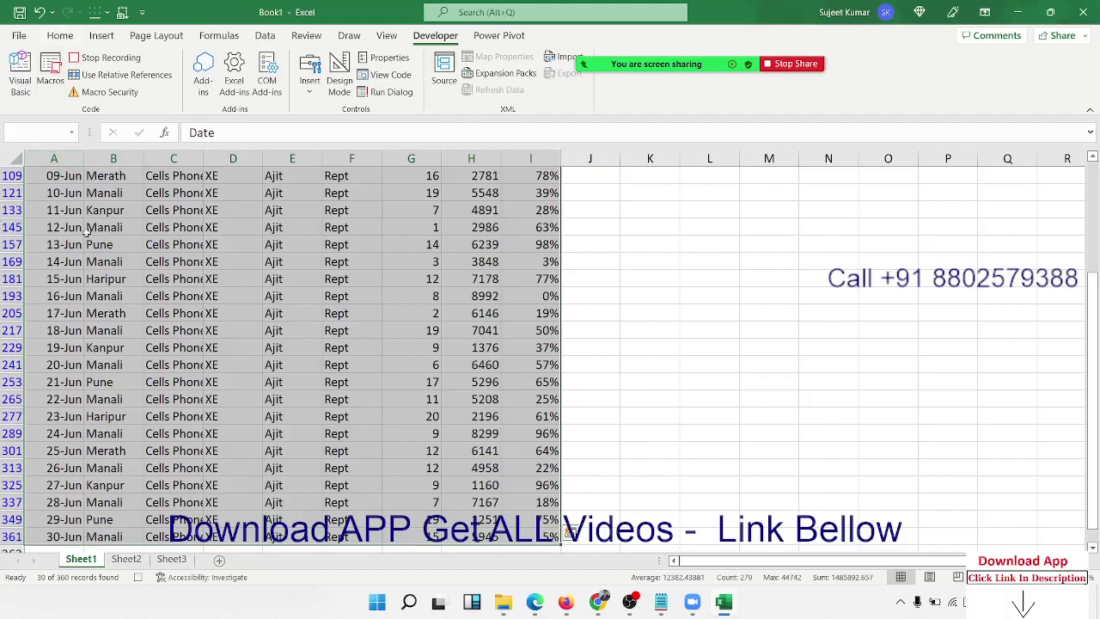
Step: Use Go To Special to select visible cells only, then copy them with Ctrl+C
{"action": "key", "text": "ctrl+g"}
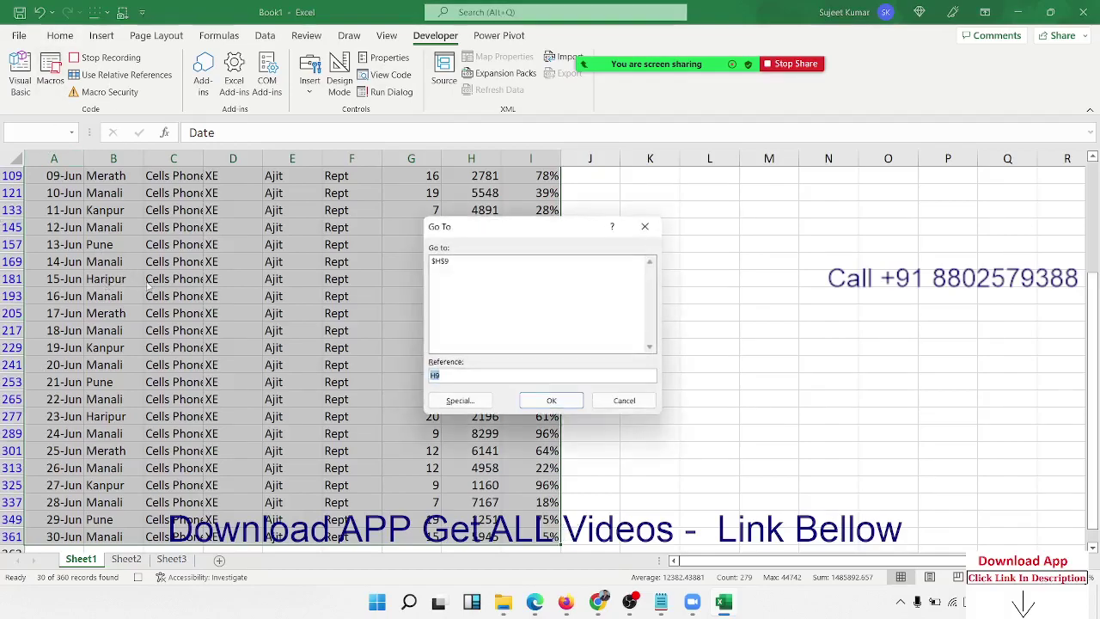
{"action": "left_click", "coordinate": [468, 402]}
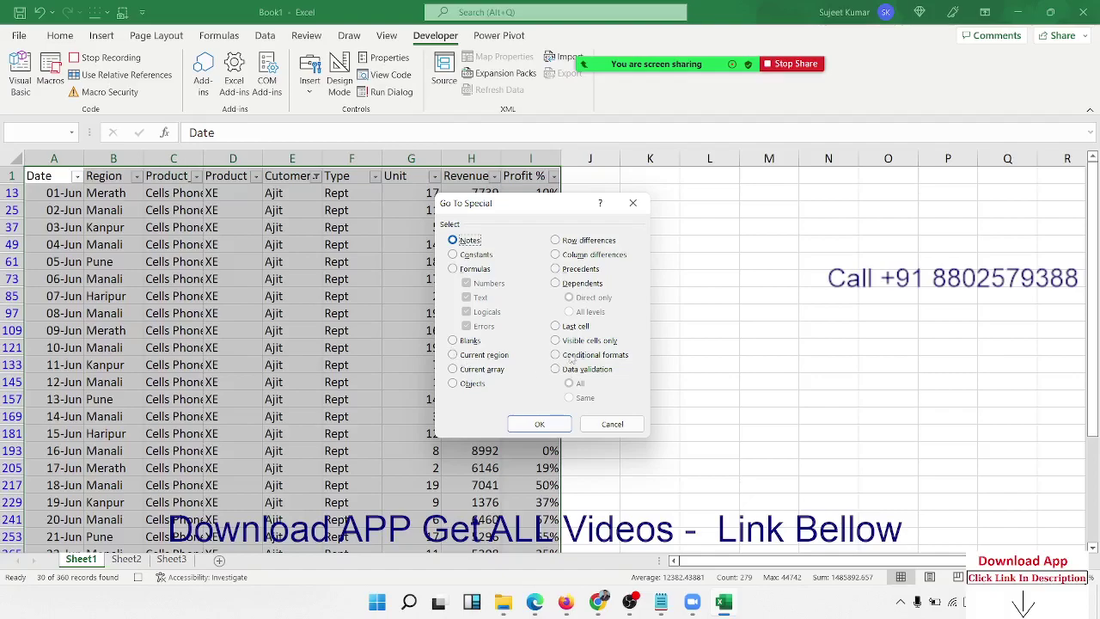
{"action": "left_click", "coordinate": [572, 341]}
{"action": "left_click", "coordinate": [562, 424]}
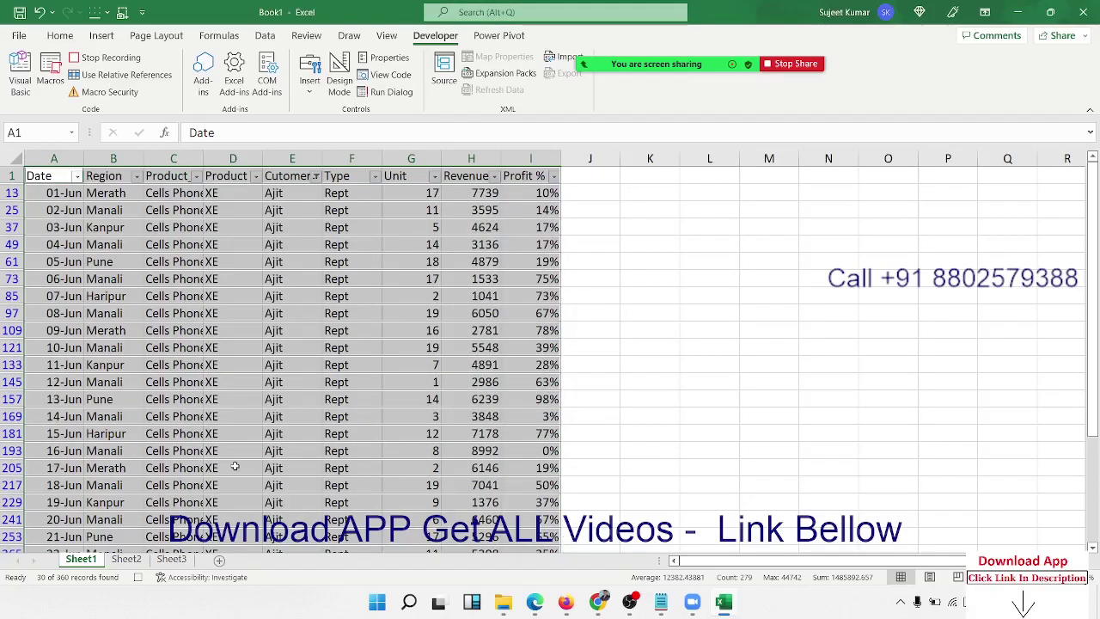
{"action": "key", "text": "ctrl+c"}
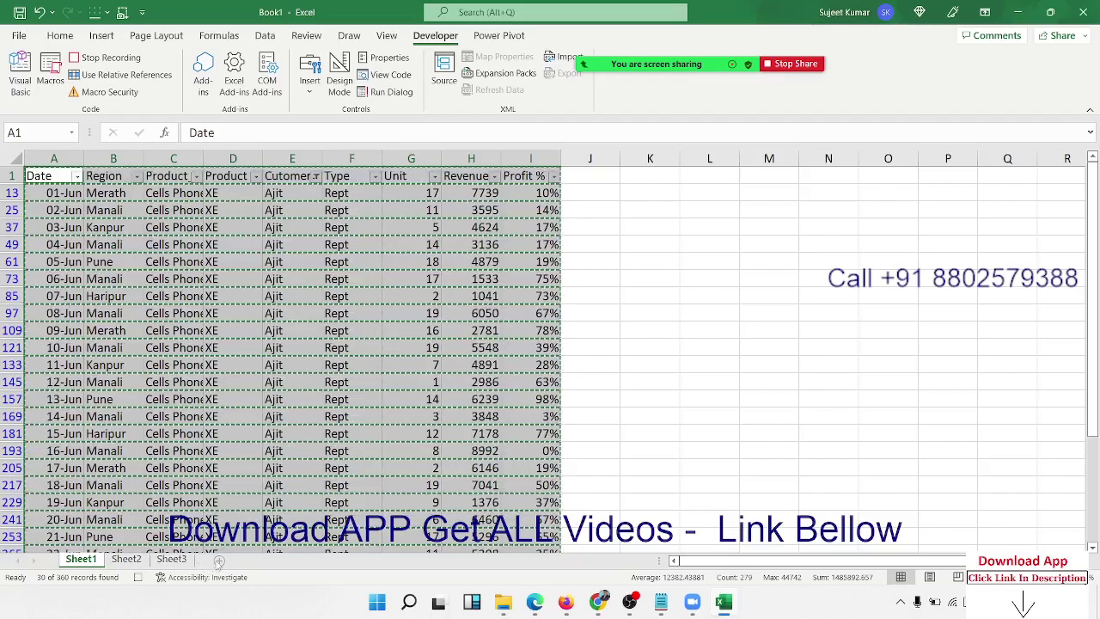
Step: Paste the copied rows into a new sheet and rename it after the customer
{"action": "left_click", "coordinate": [220, 560]}
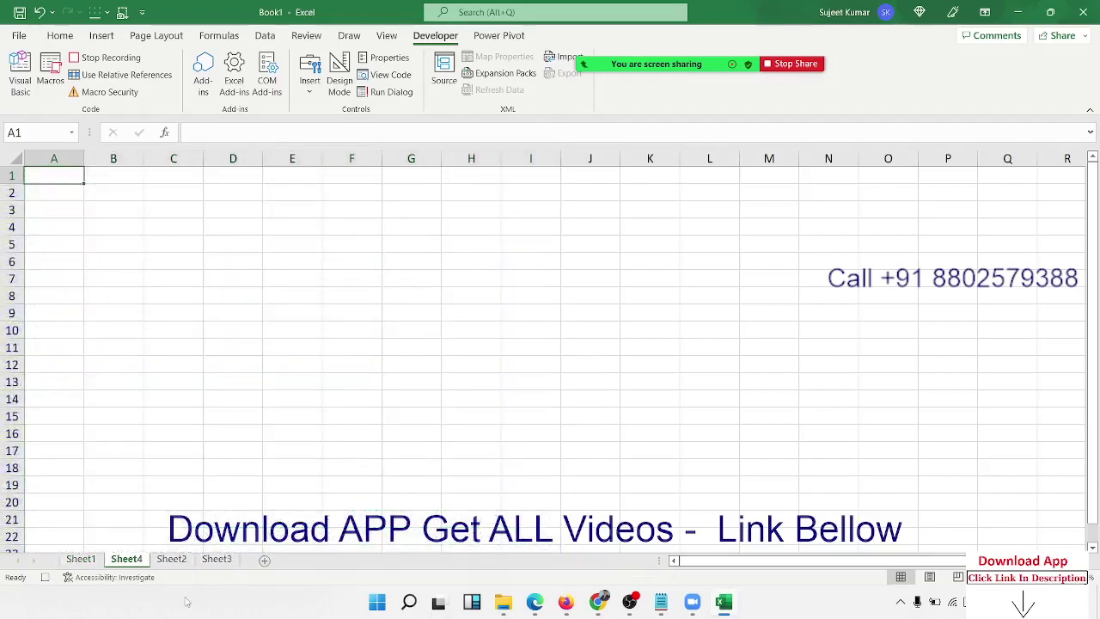
{"action": "key", "text": "ctrl+v"}
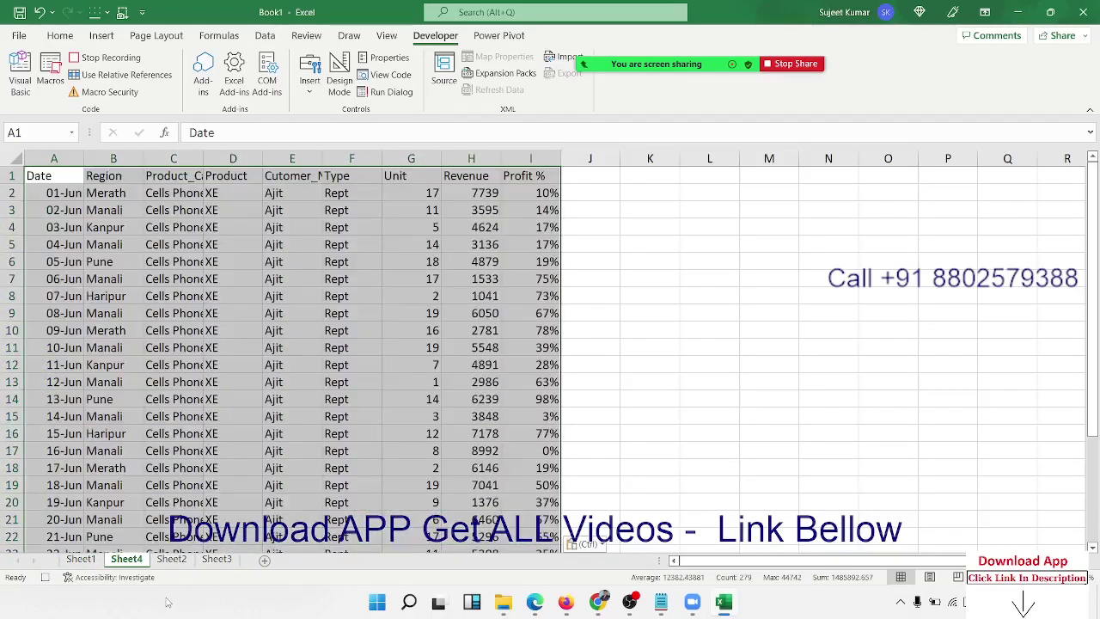
{"action": "left_click", "coordinate": [129, 560]}
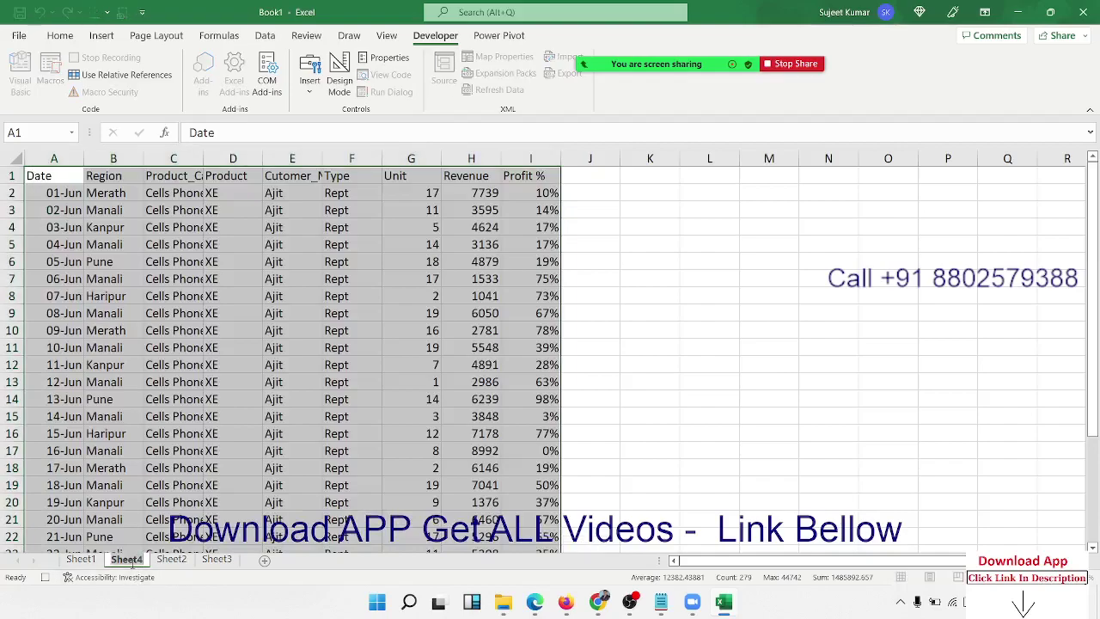
{"action": "type", "text": "Ajit"}
{"action": "left_click", "coordinate": [133, 486]}
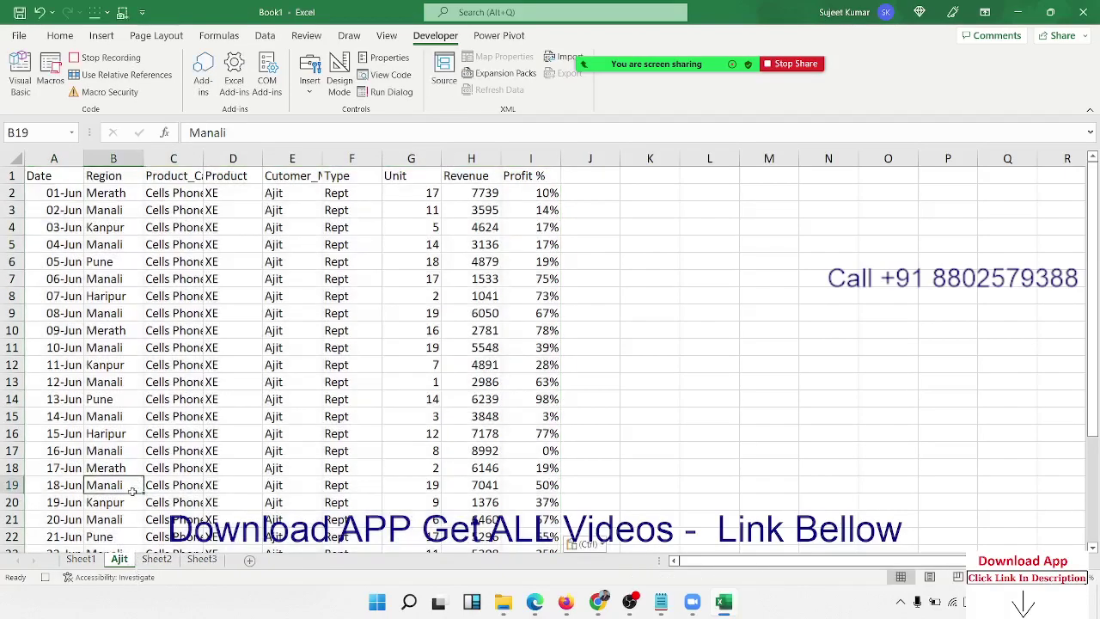
Step: Move the customer sheet into a new workbook via Move or Copy with (new book)
{"action": "right_click", "coordinate": [127, 561]}
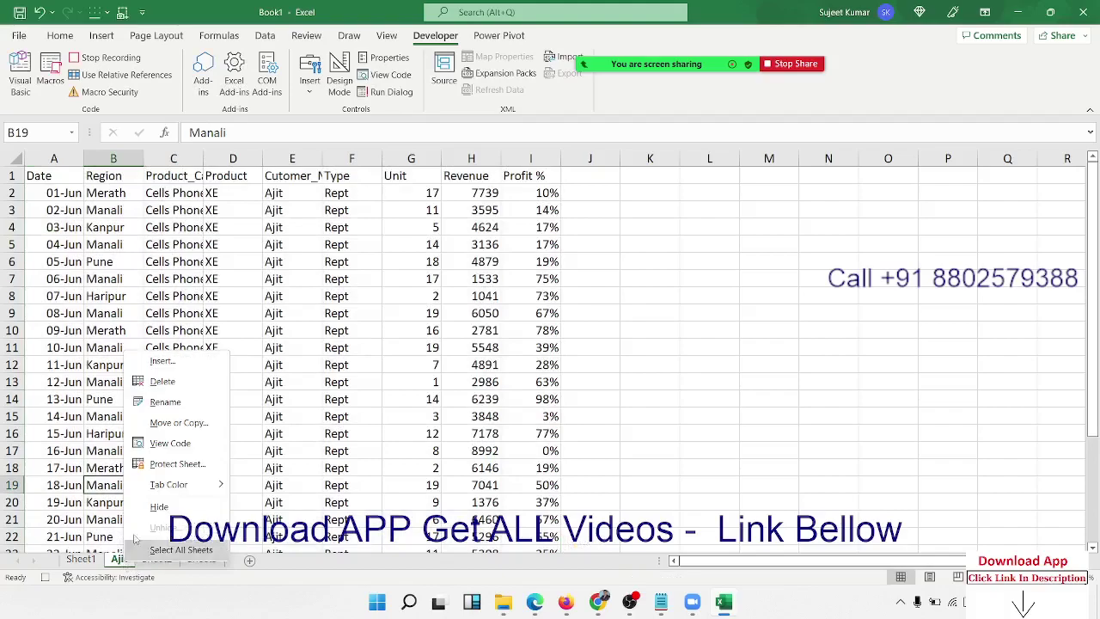
{"action": "left_click", "coordinate": [179, 423]}
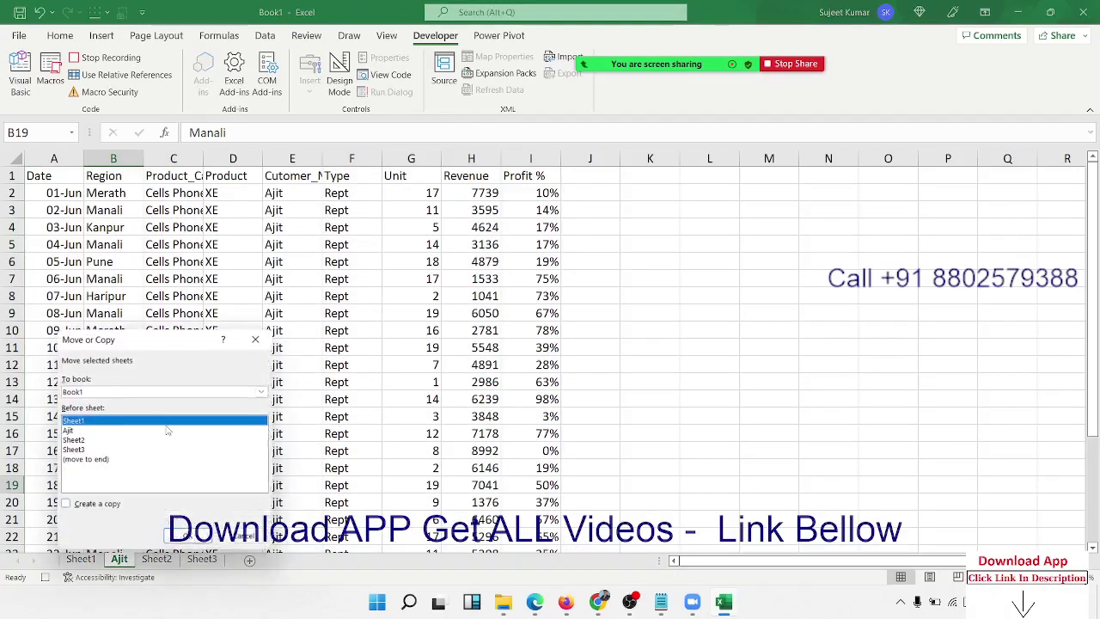
{"action": "left_click", "coordinate": [128, 393]}
{"action": "left_click", "coordinate": [129, 405]}
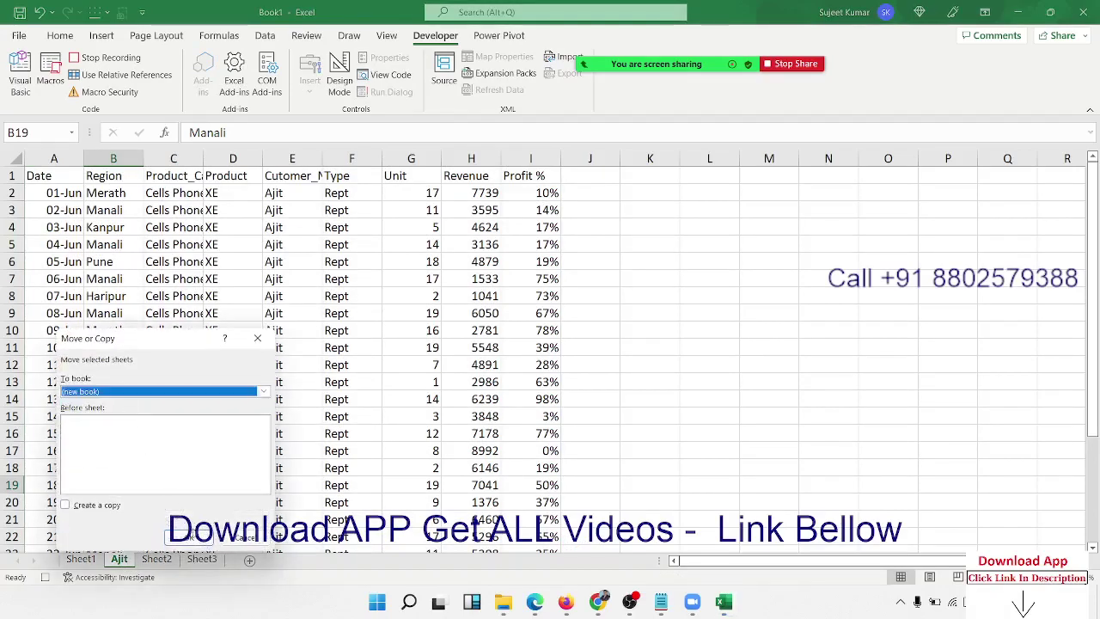
{"action": "left_click", "coordinate": [194, 534]}
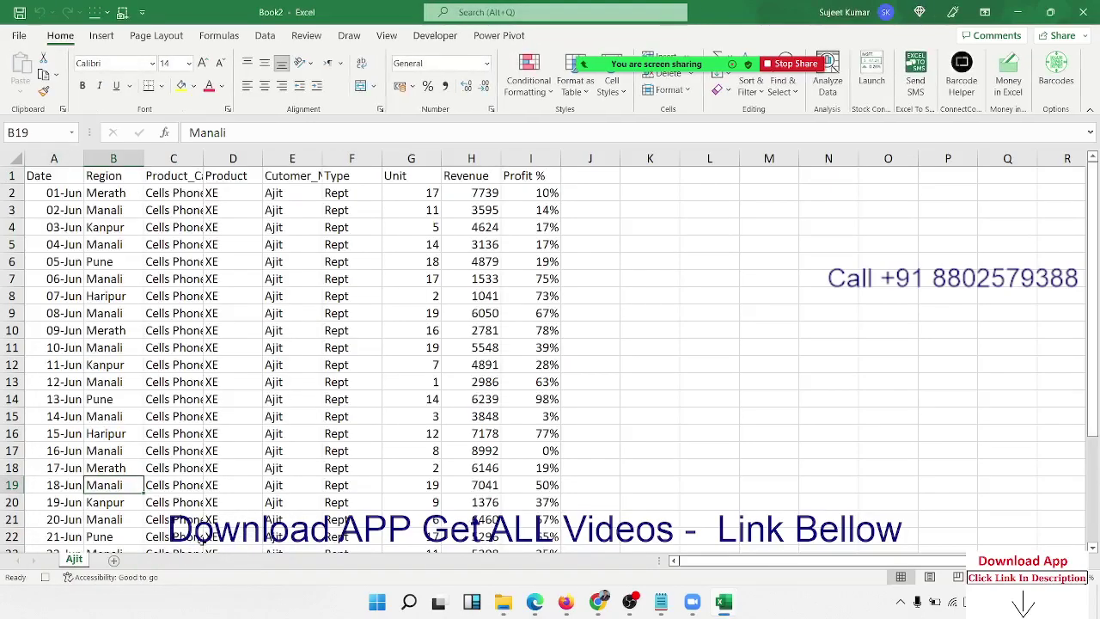
Step: Save the new workbook as a customer-named .xlsx in the F: 2022 folder, then close it
{"action": "key", "text": "ctrl+s"}
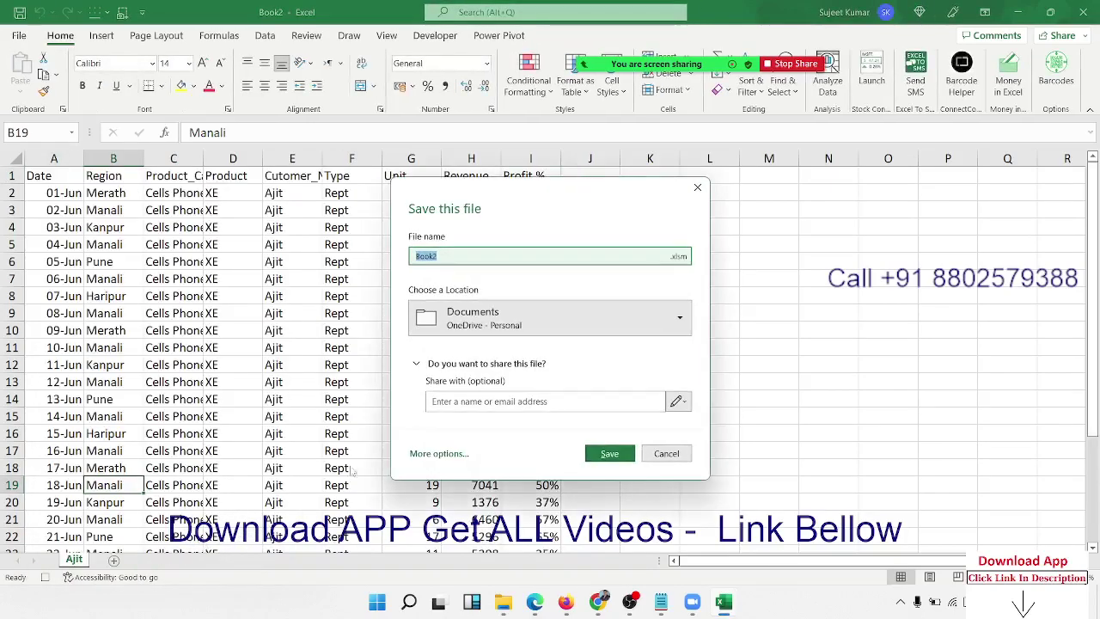
{"action": "left_click", "coordinate": [501, 331]}
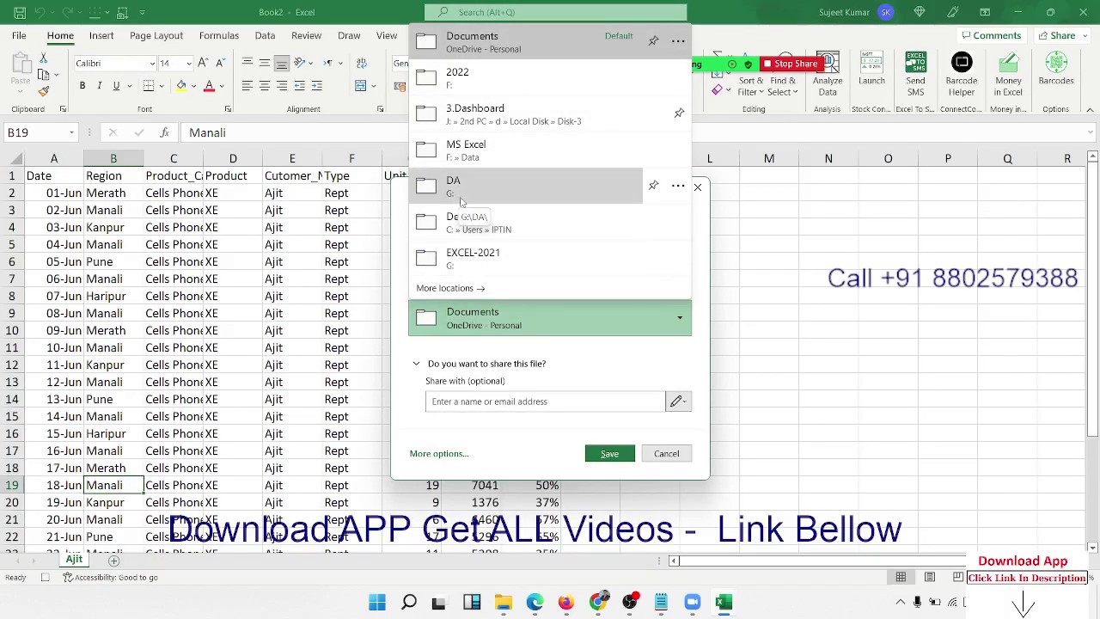
{"action": "left_click", "coordinate": [470, 89]}
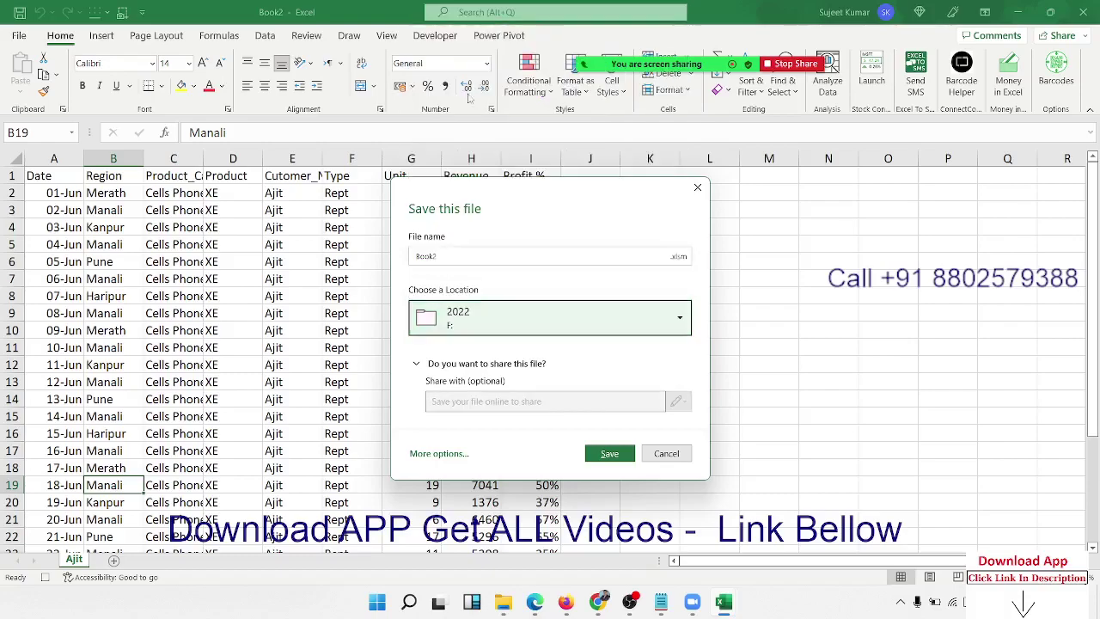
{"action": "left_click", "coordinate": [434, 257]}
{"action": "type", "text": "Ajit"}
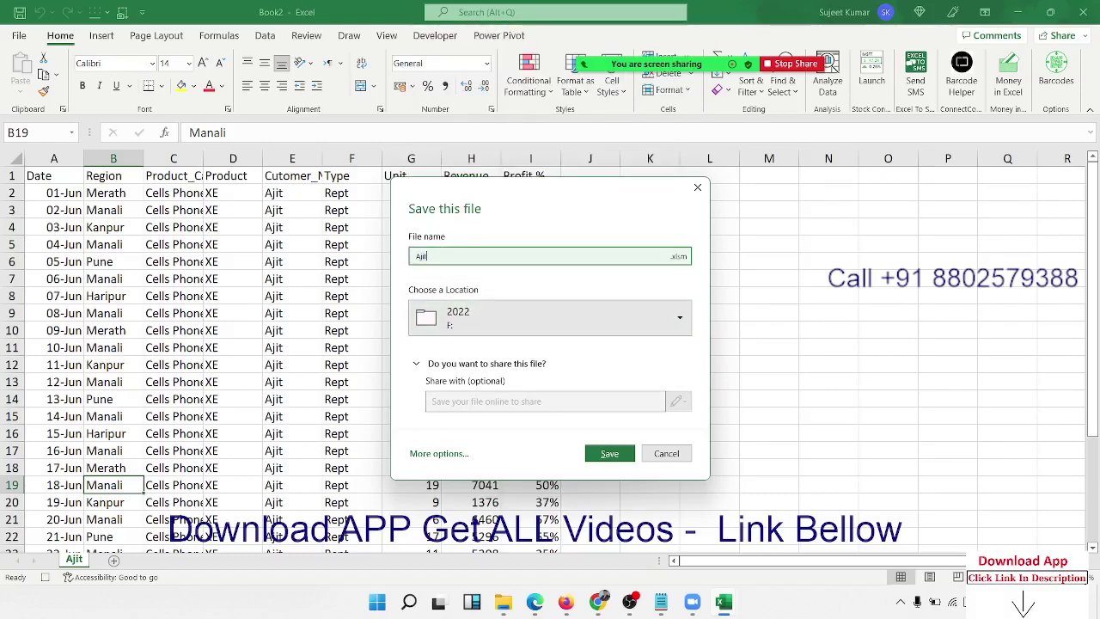
{"action": "left_click", "coordinate": [678, 256]}
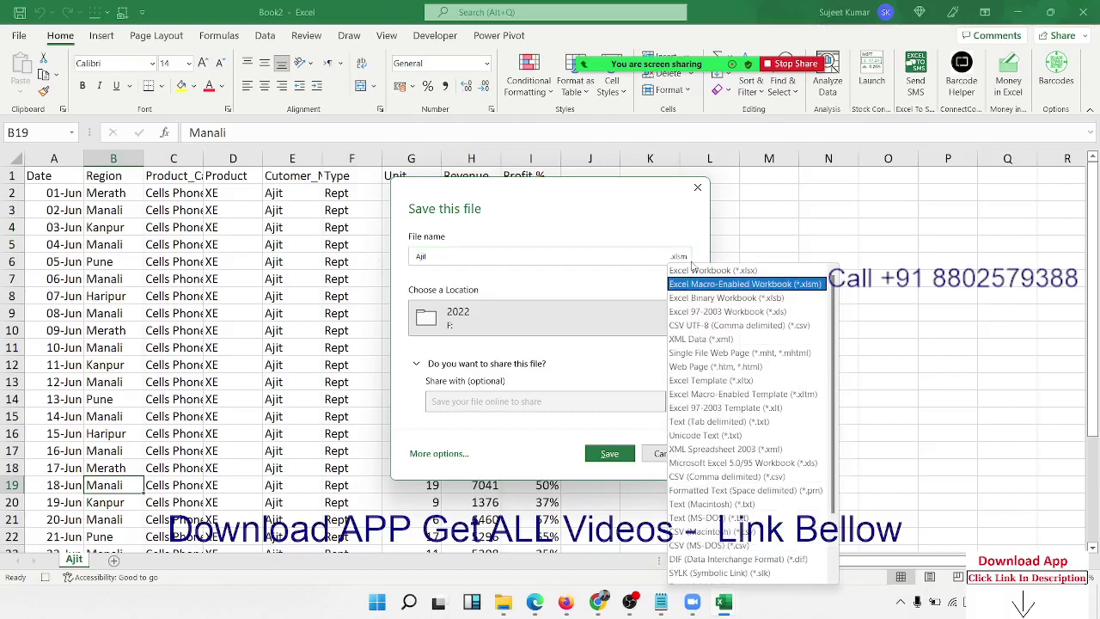
{"action": "left_click", "coordinate": [696, 273]}
{"action": "left_click", "coordinate": [609, 453]}
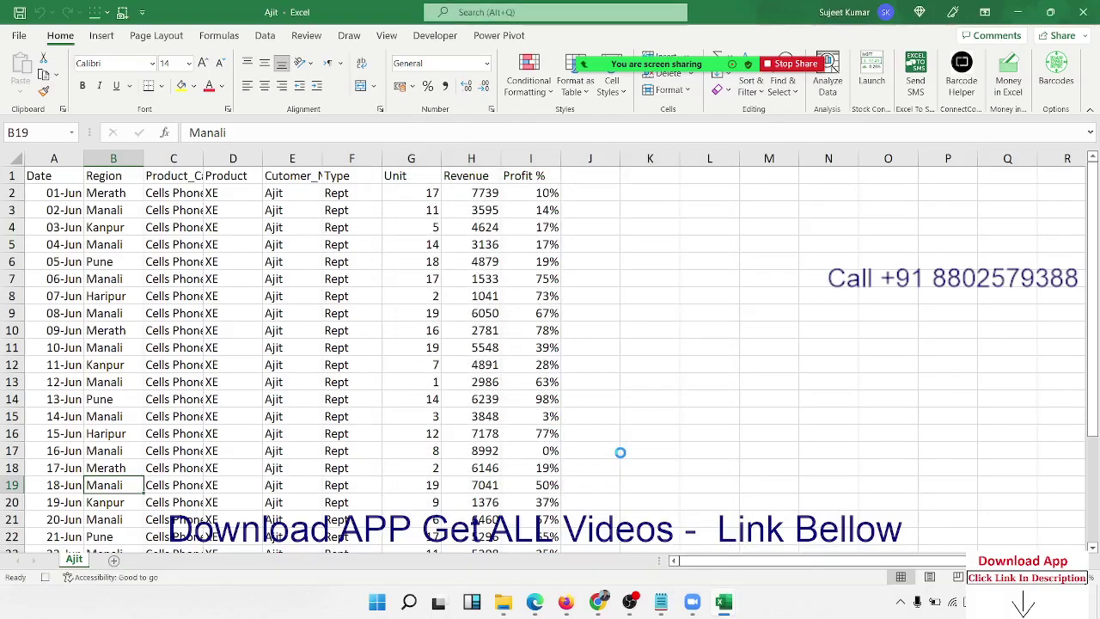
{"action": "left_click", "coordinate": [1082, 12]}
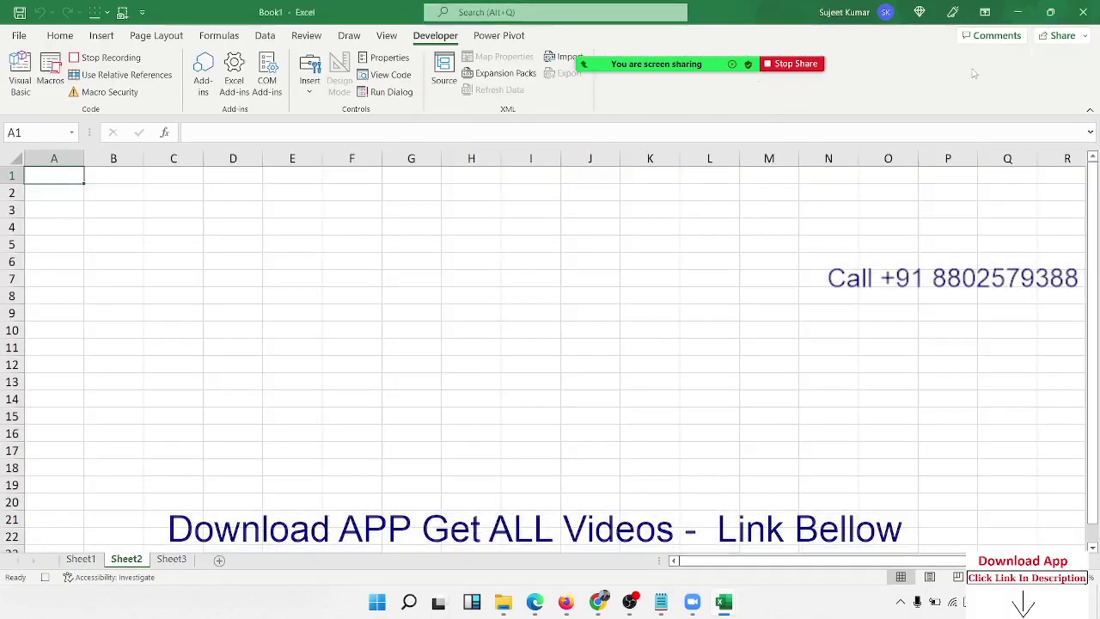
Step: Return to Sheet1, clear the sales table filter, and stop the macro recording
{"action": "left_click", "coordinate": [81, 559]}
{"action": "left_click", "coordinate": [50, 175]}
{"action": "key", "text": "ctrl+shift+l"}
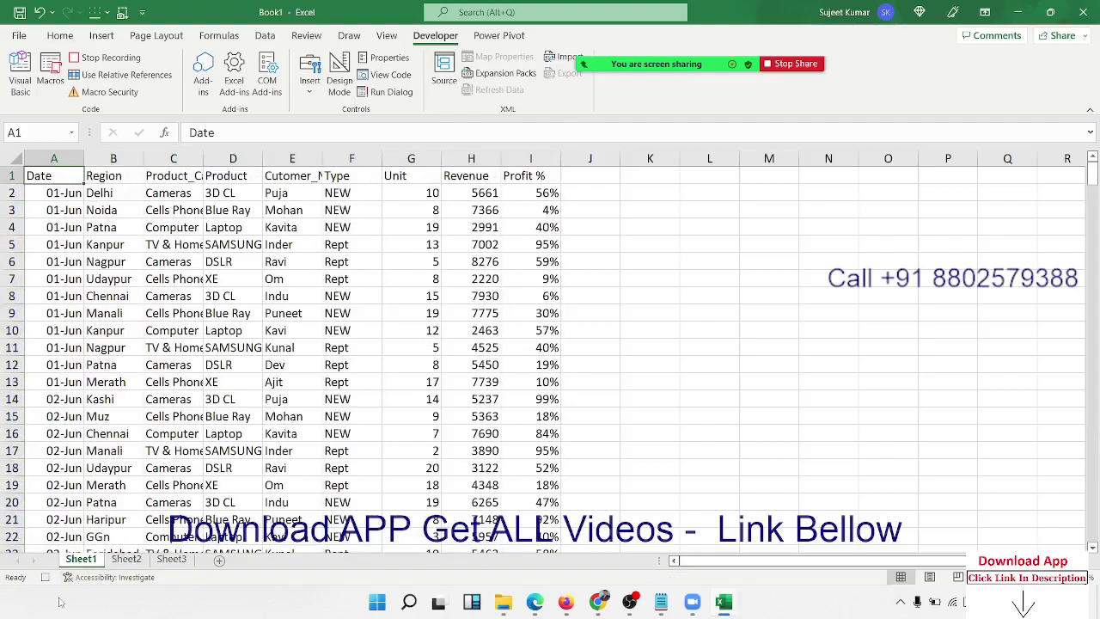
{"action": "left_click", "coordinate": [45, 577]}
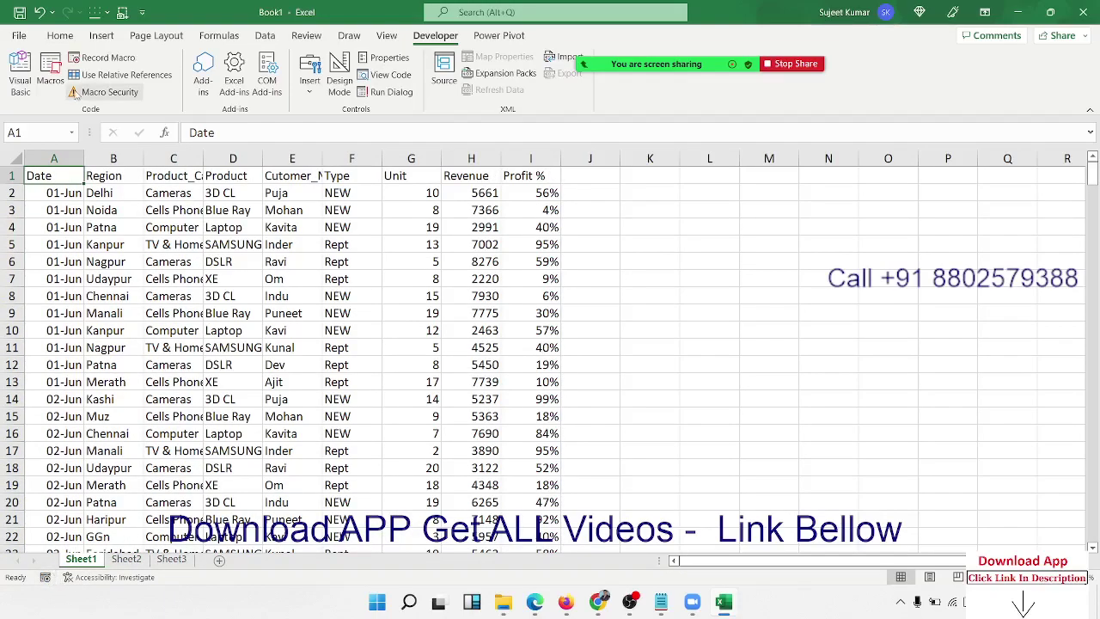
Step: Open Macro2 for editing from the Macros list
{"action": "left_click", "coordinate": [50, 73]}
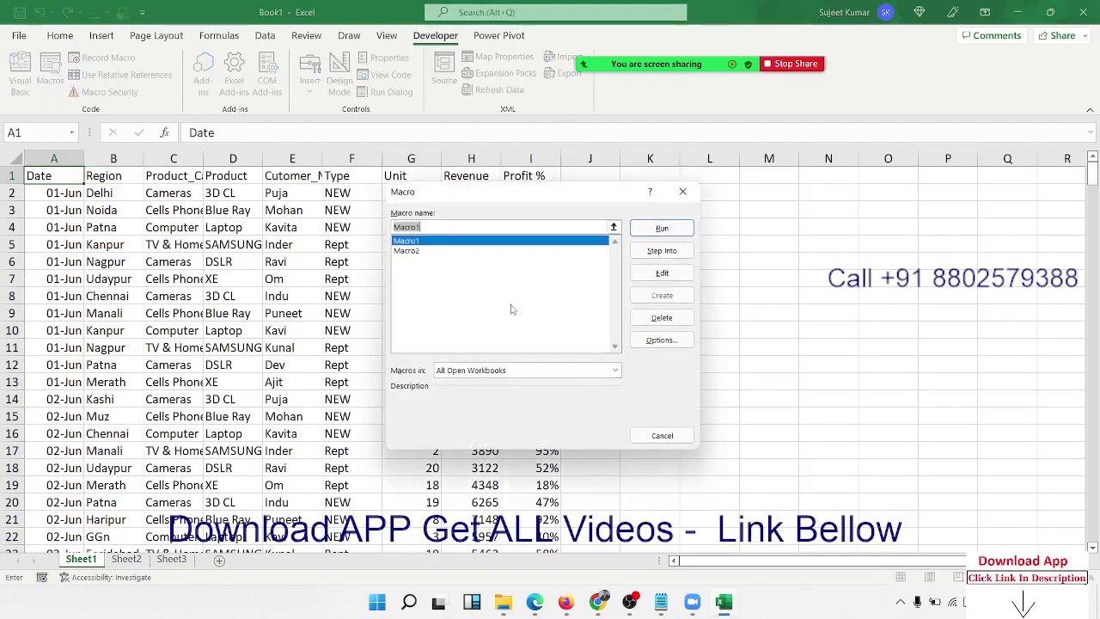
{"action": "left_click", "coordinate": [455, 250]}
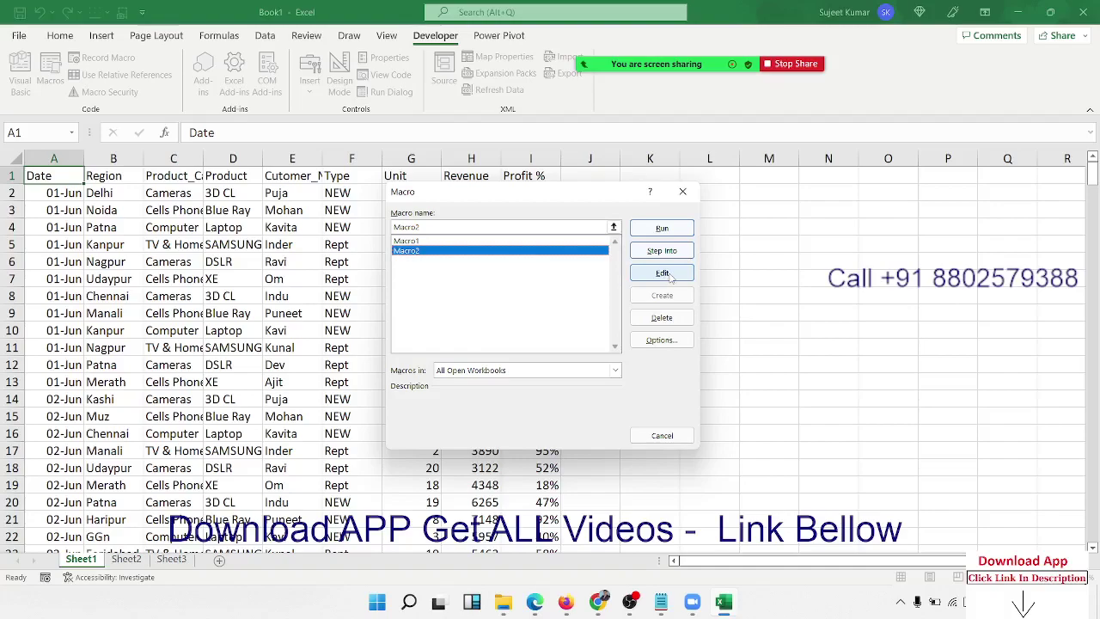
{"action": "left_click", "coordinate": [662, 274]}
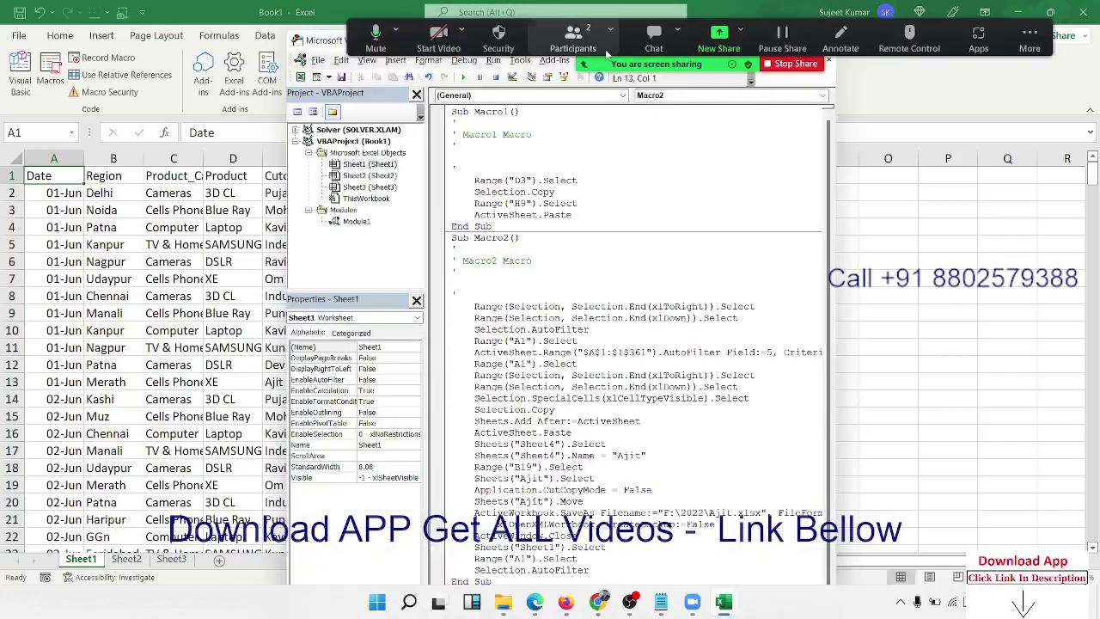
Step: Maximize the VBA editor and delete Macro2's two Range(Selection…) extending lines
{"action": "double_click", "coordinate": [315, 41]}
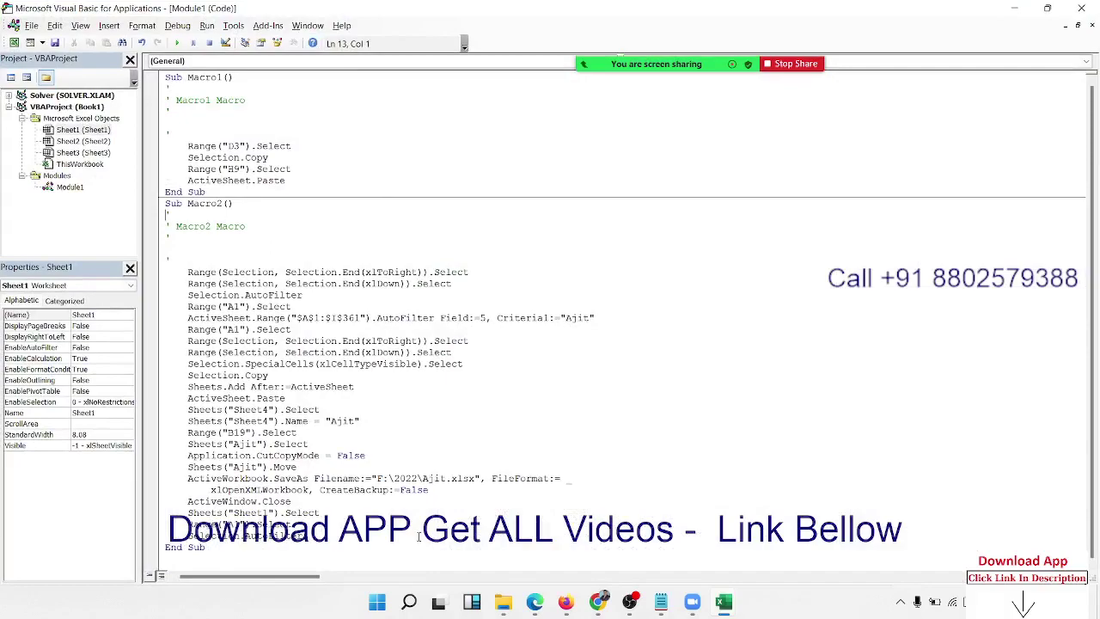
{"action": "left_click_drag", "start_coordinate": [419, 536], "coordinate": [165, 191]}
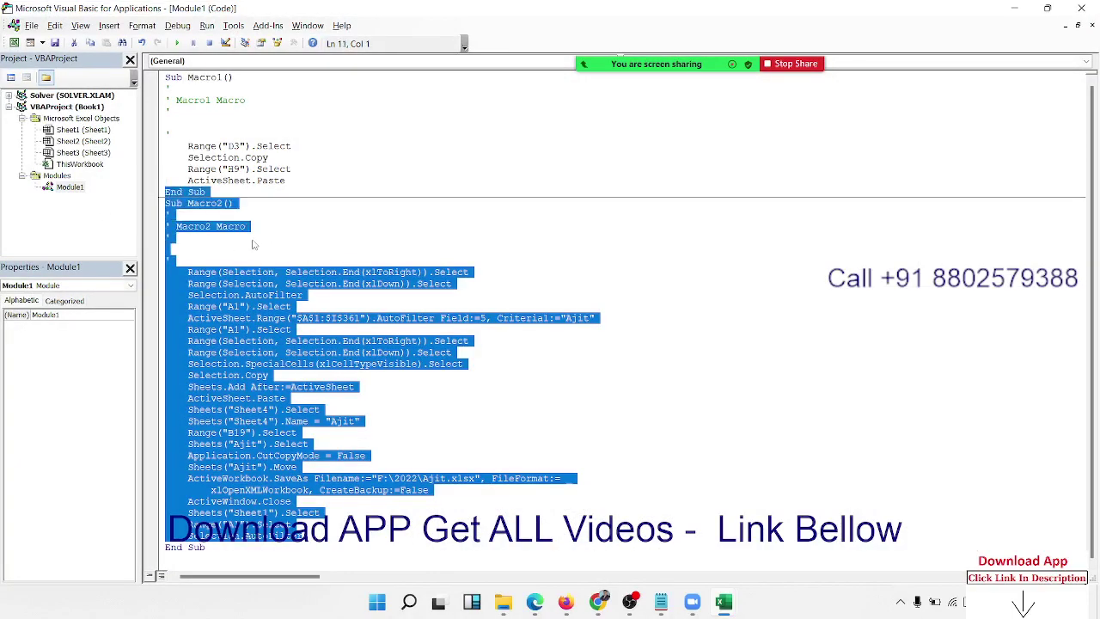
{"action": "left_click", "coordinate": [284, 307]}
{"action": "left_click", "coordinate": [309, 283]}
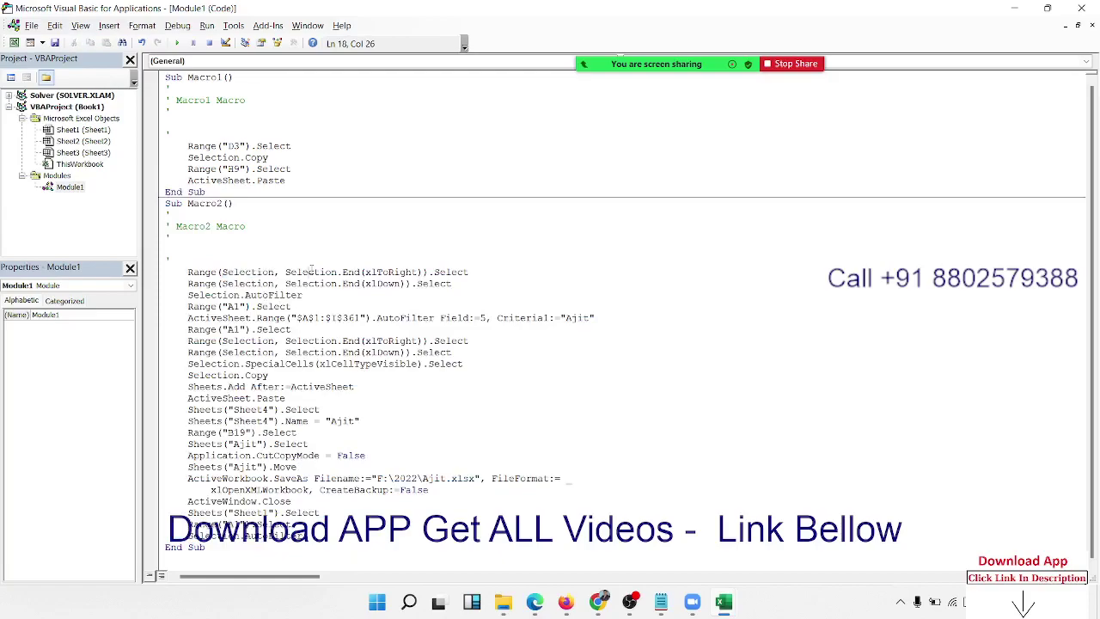
{"action": "double_click", "coordinate": [312, 272]}
{"action": "left_click_drag", "start_coordinate": [466, 282], "coordinate": [179, 261]}
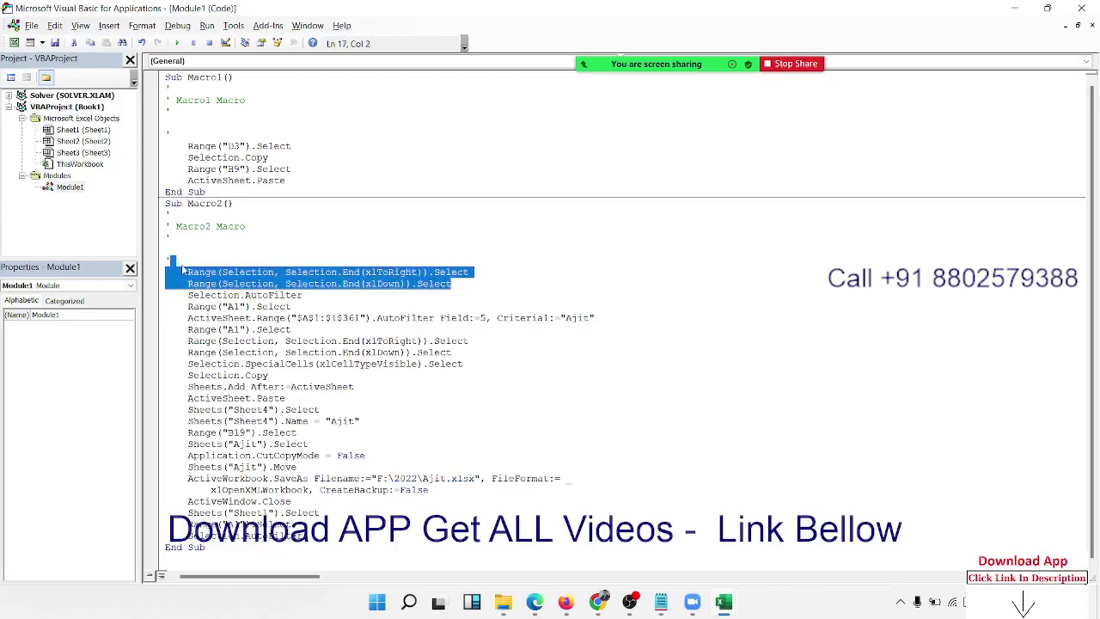
{"action": "key", "text": "Delete"}
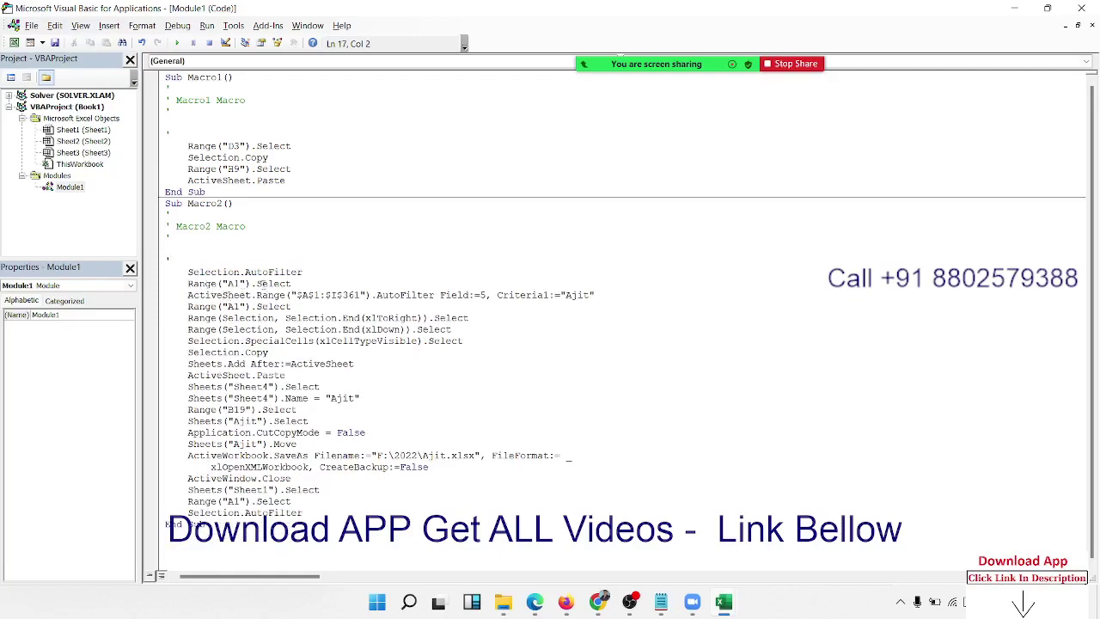
Step: Move Range("A1").Select above Selection.AutoFilter, then switch back to Excel
{"action": "left_click_drag", "start_coordinate": [292, 283], "coordinate": [187, 284]}
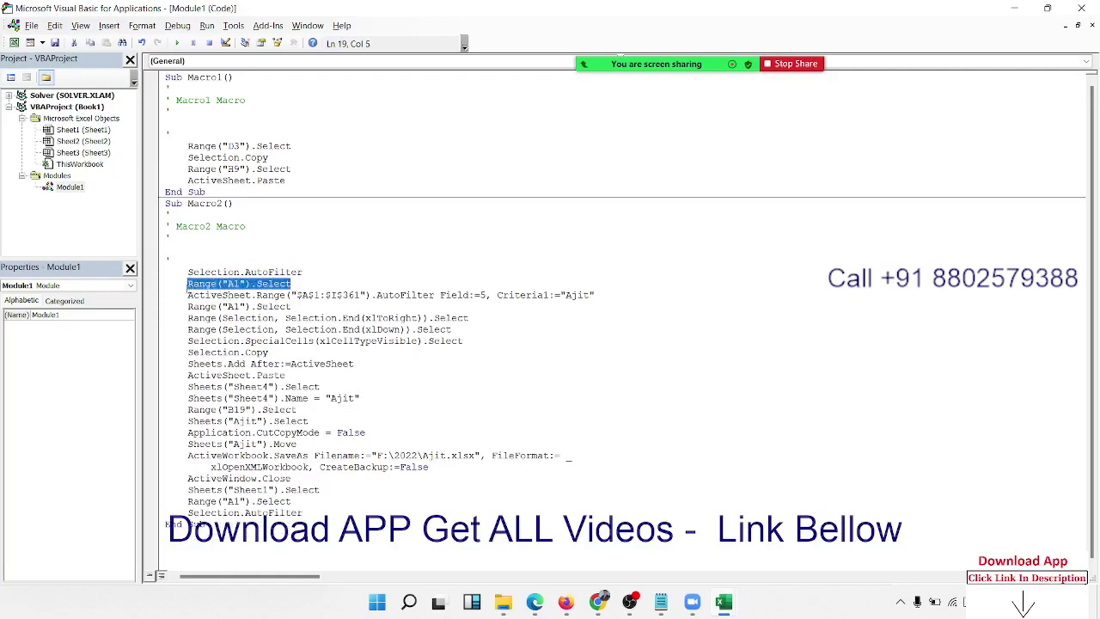
{"action": "key", "text": "Delete"}
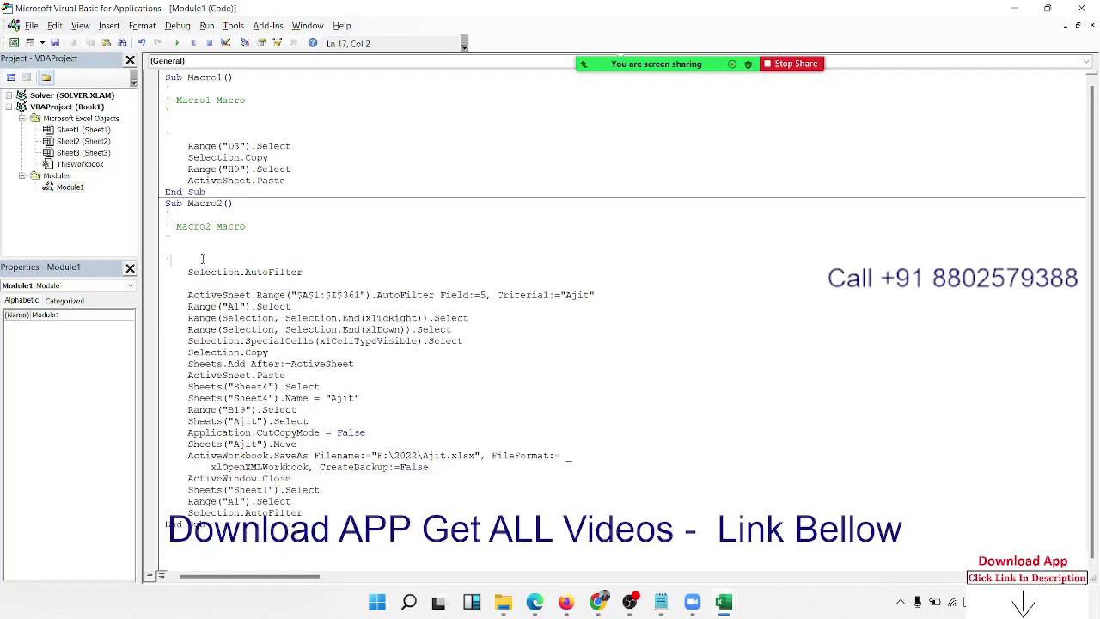
{"action": "key", "text": "Return"}
{"action": "type", "text": "Range(\"A1\").Select"}
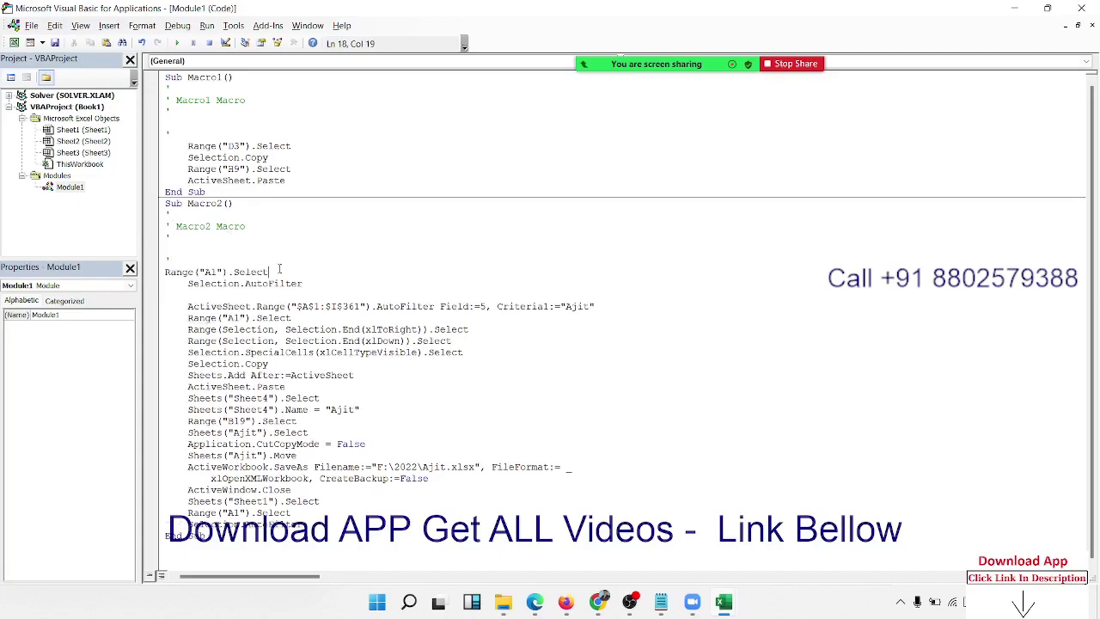
{"action": "left_click_drag", "start_coordinate": [309, 284], "coordinate": [177, 285]}
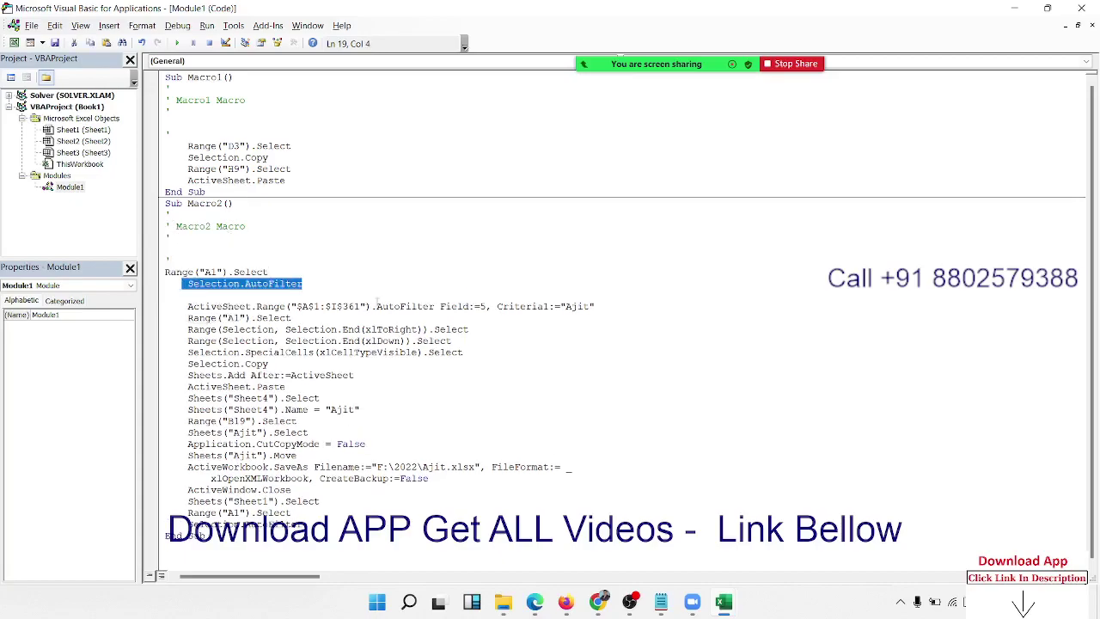
{"action": "double_click", "coordinate": [400, 307]}
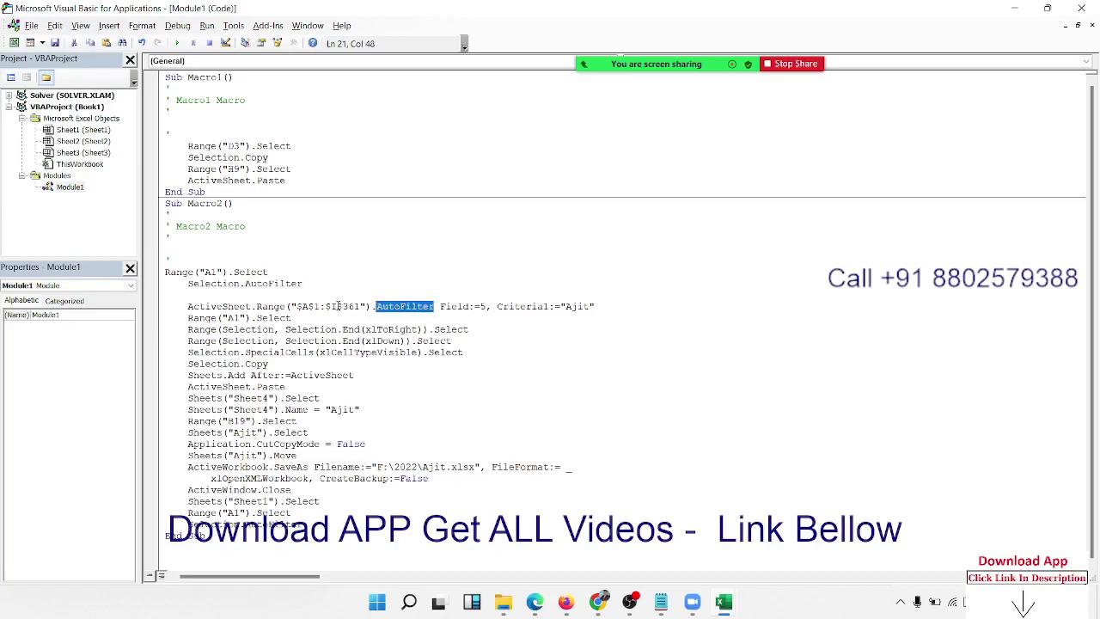
{"action": "key", "text": "alt+F11"}
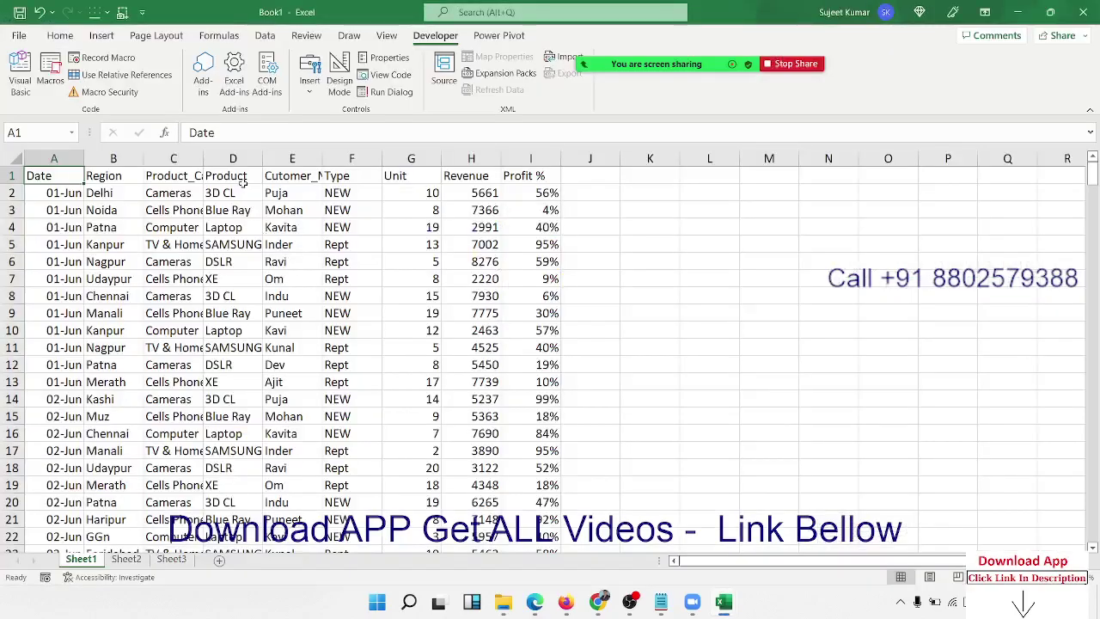
Step: Toggle the sales table filter on and off via Sort & Filter, leave it off, and return to Macro2
{"action": "key", "text": "ctrl+shift+l"}
{"action": "key", "text": "ctrl+shift+l"}
{"action": "key", "text": "alt+F11"}
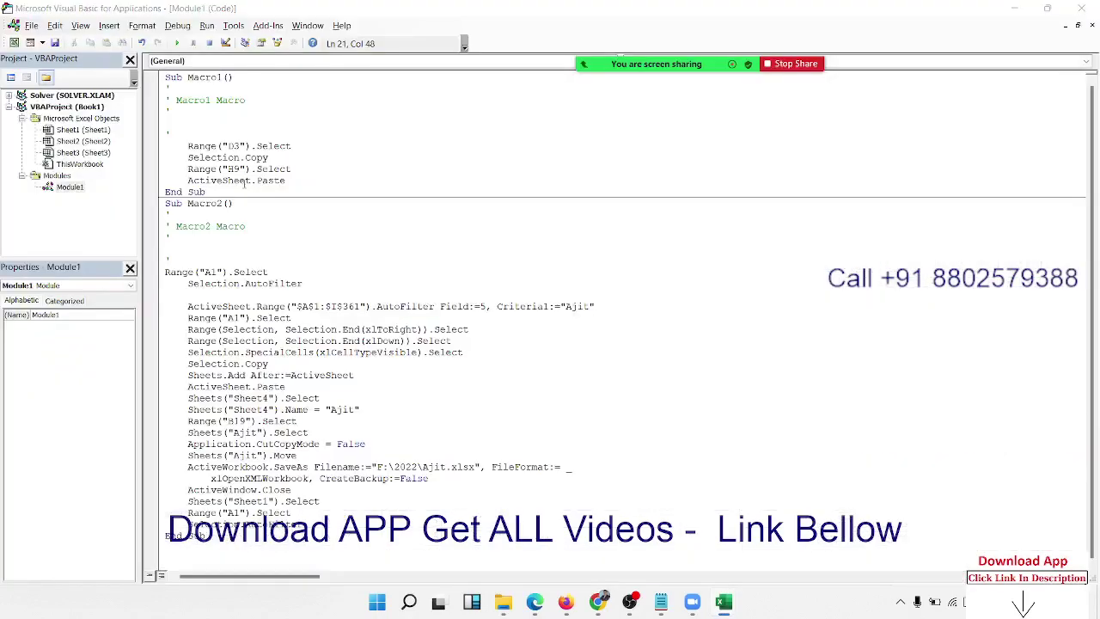
{"action": "key", "text": "alt+F11"}
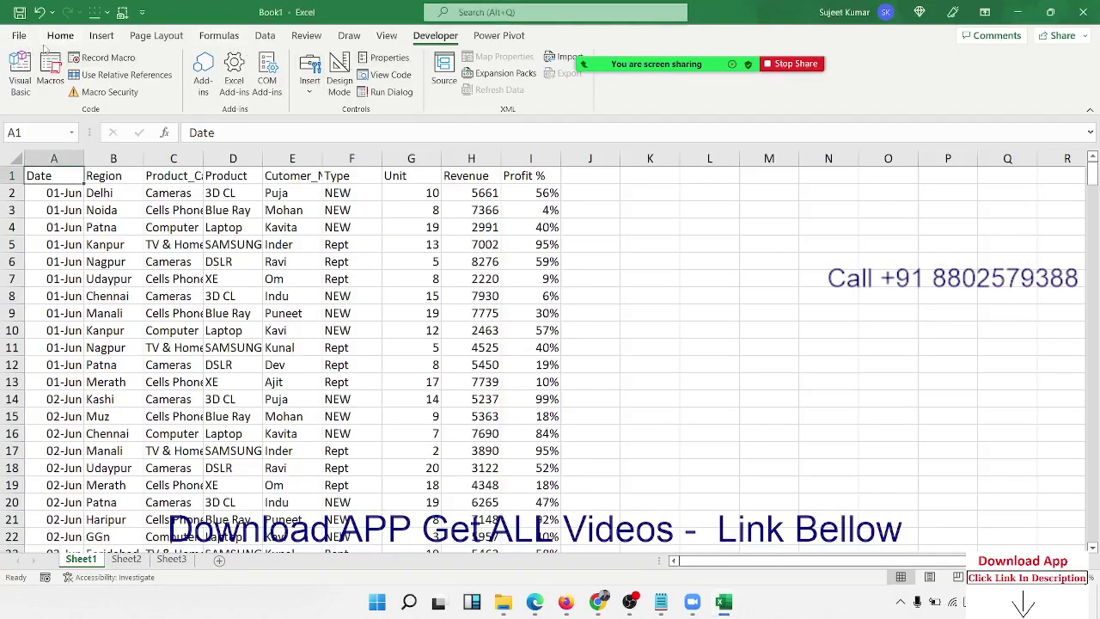
{"action": "left_click", "coordinate": [59, 37]}
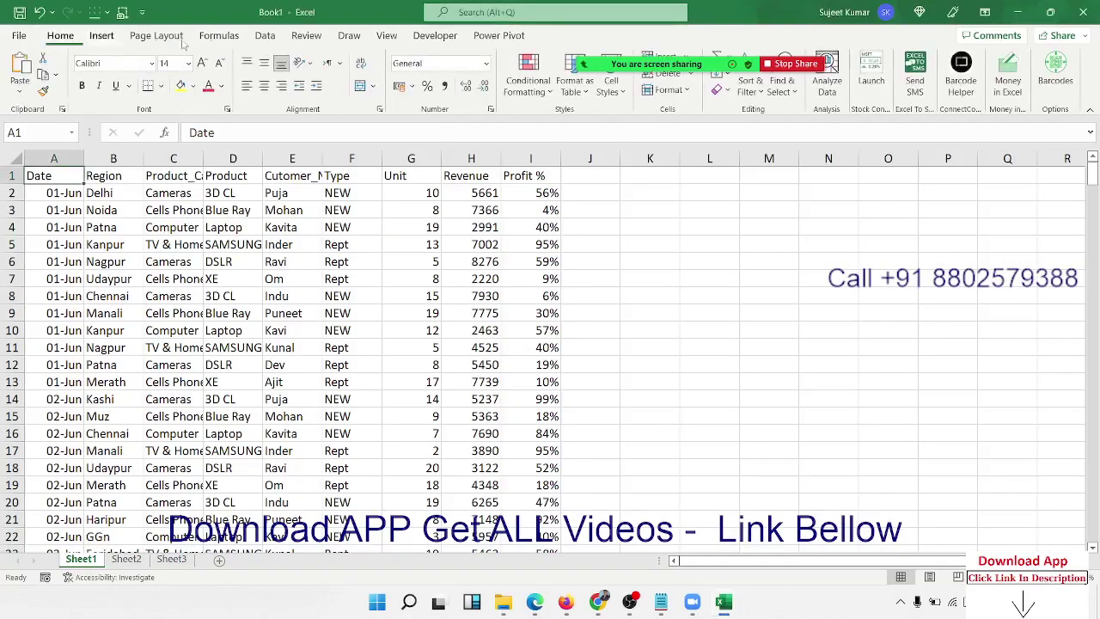
{"action": "left_click", "coordinate": [750, 86]}
{"action": "left_click", "coordinate": [793, 177]}
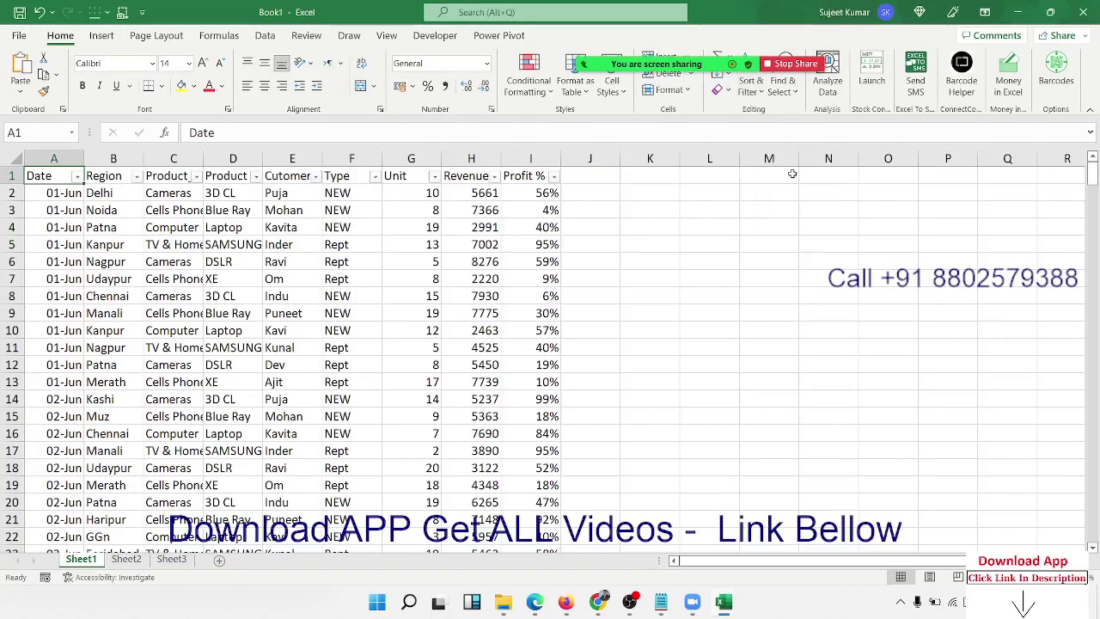
{"action": "left_click", "coordinate": [750, 86]}
{"action": "left_click", "coordinate": [780, 176]}
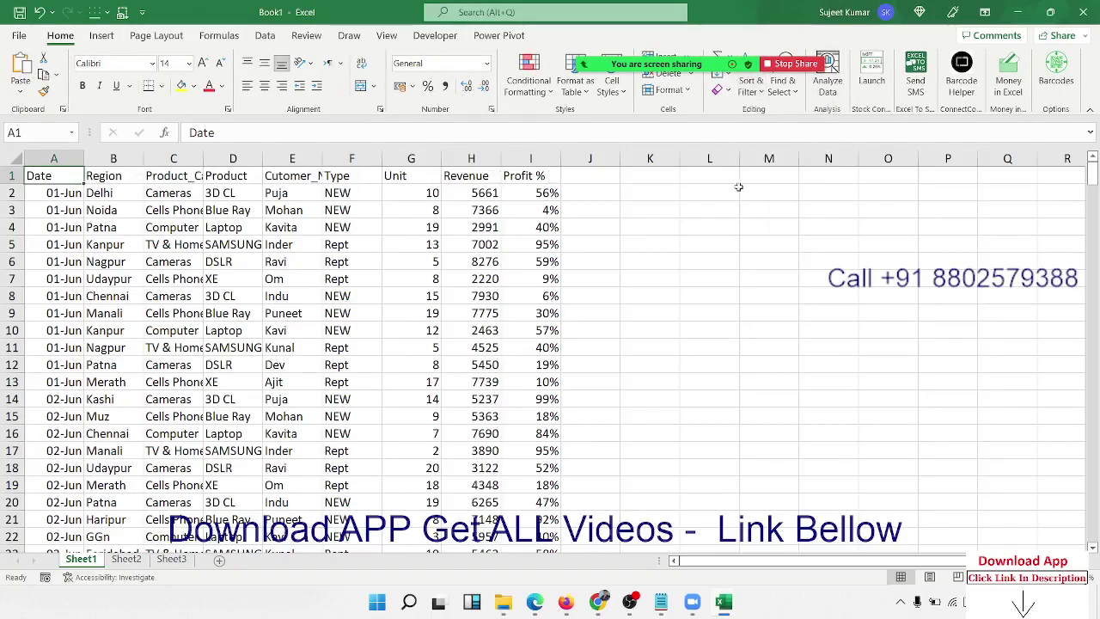
{"action": "key", "text": "alt+F11"}
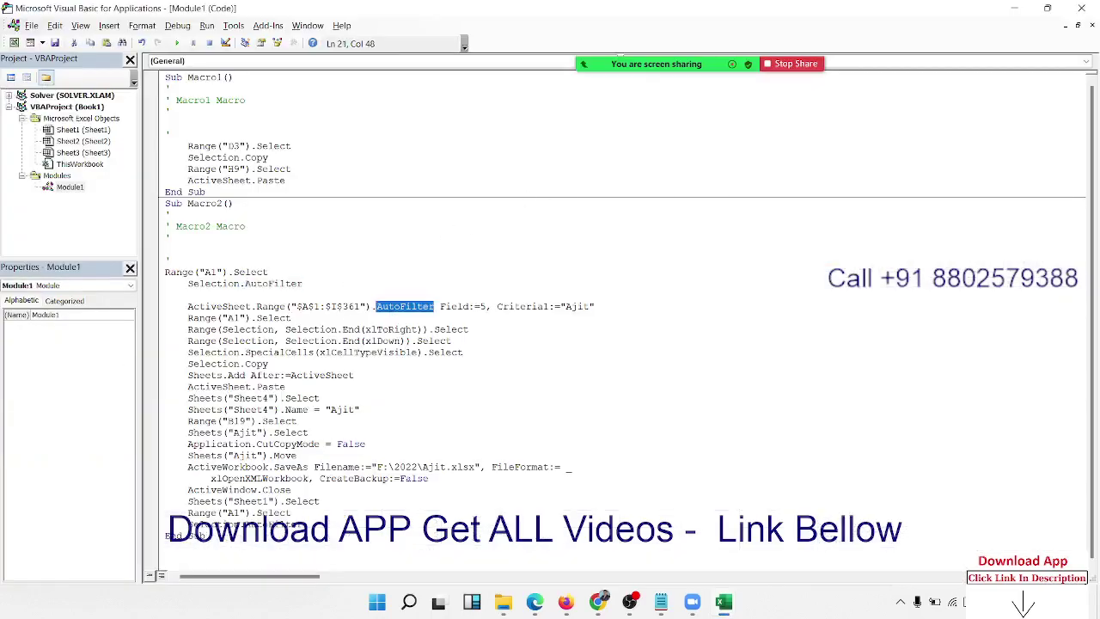
Step: Delete the top Selection.AutoFilter line and remove :$I$361 from the filter range address
{"action": "double_click", "coordinate": [282, 282]}
{"action": "left_click", "coordinate": [200, 284]}
{"action": "left_click", "coordinate": [157, 284]}
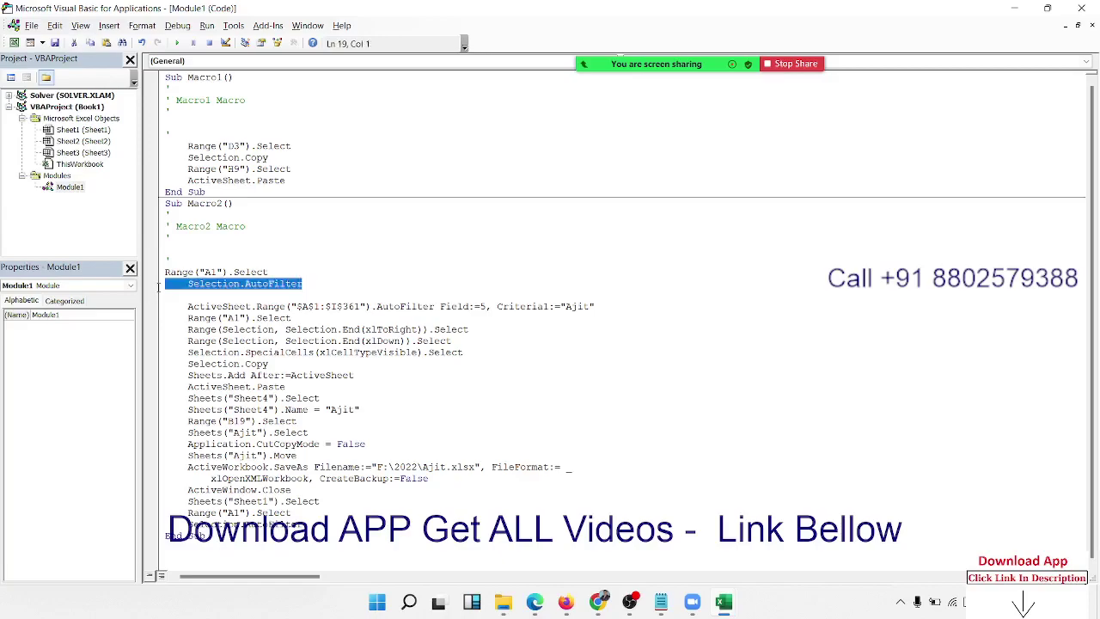
{"action": "key", "text": "Delete"}
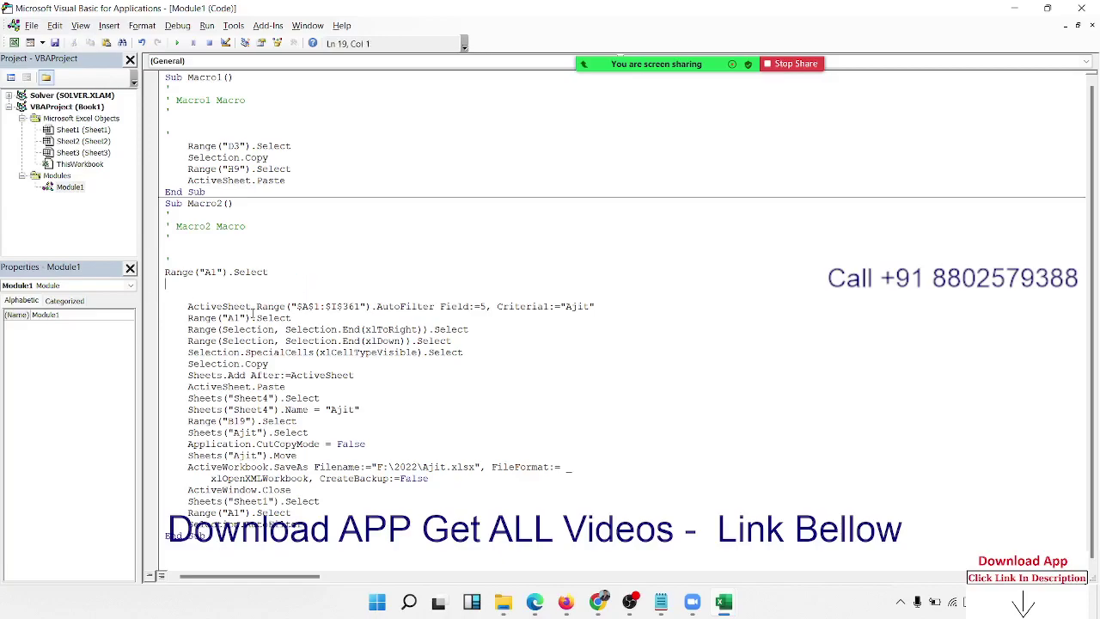
{"action": "left_click", "coordinate": [325, 306]}
{"action": "left_click_drag", "start_coordinate": [321, 306], "coordinate": [359, 306]}
{"action": "key", "text": "Delete"}
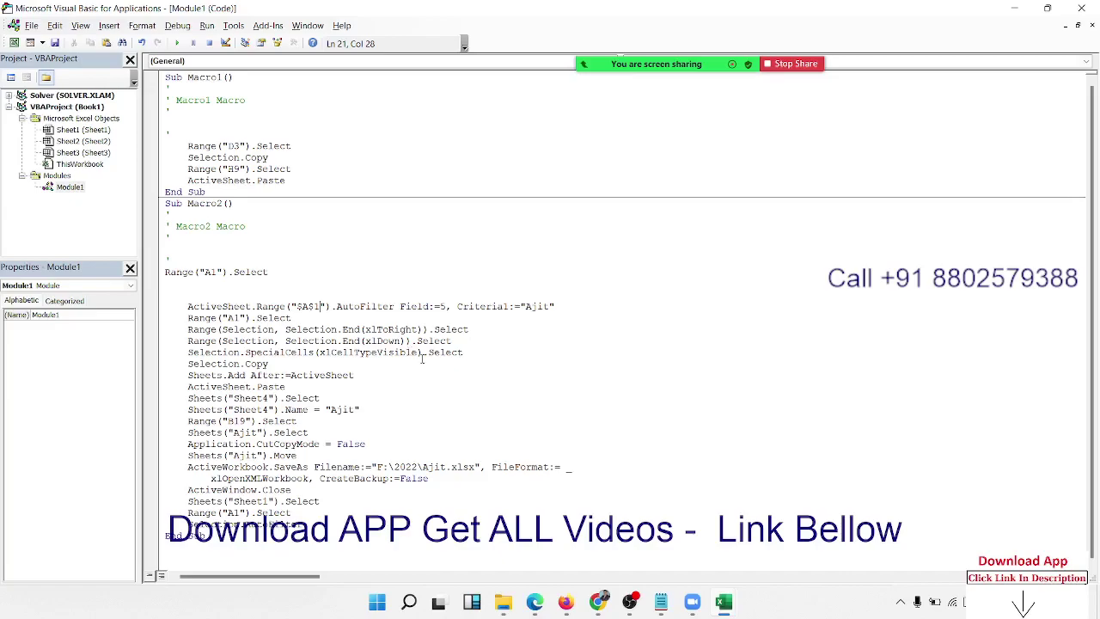
Step: Walk through Macro2's select, visible-cells, copy, add-sheet and paste lines, adding a blank line after the paste
{"action": "double_click", "coordinate": [273, 318]}
{"action": "double_click", "coordinate": [305, 331]}
{"action": "left_click", "coordinate": [302, 330]}
{"action": "double_click", "coordinate": [316, 340]}
{"action": "double_click", "coordinate": [367, 352]}
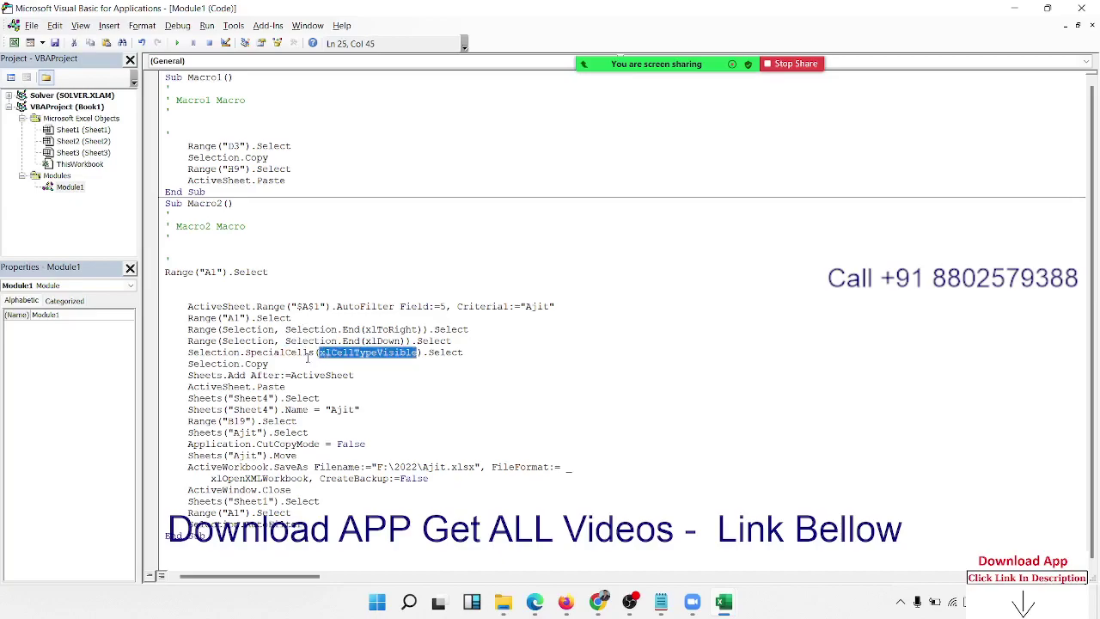
{"action": "double_click", "coordinate": [256, 363]}
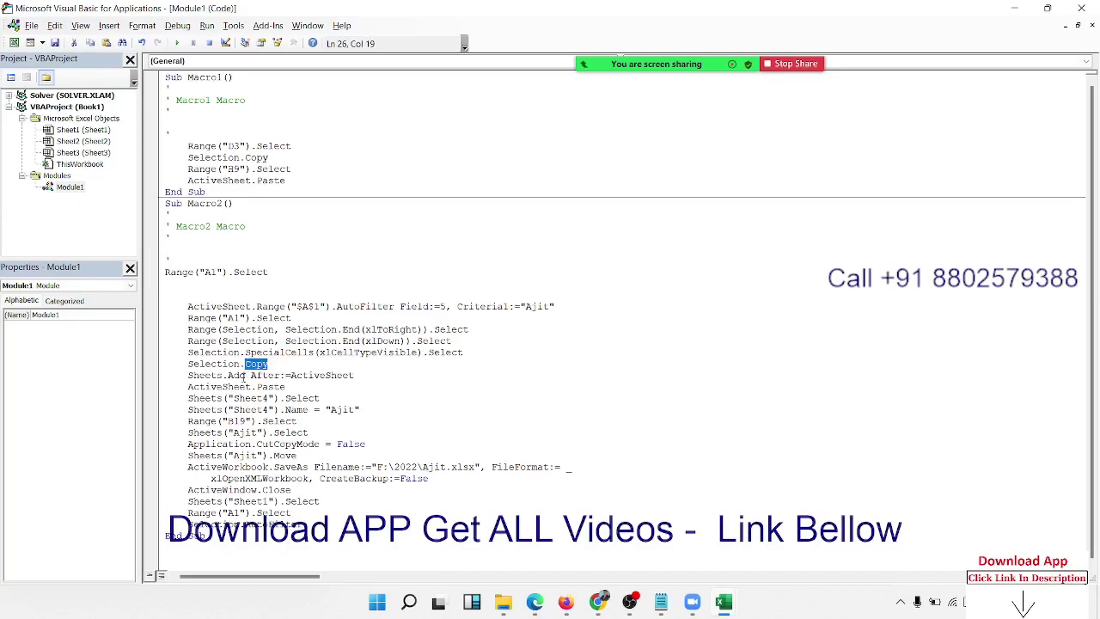
{"action": "double_click", "coordinate": [236, 375]}
{"action": "double_click", "coordinate": [243, 386]}
{"action": "left_click", "coordinate": [295, 387]}
{"action": "key", "text": "Return"}
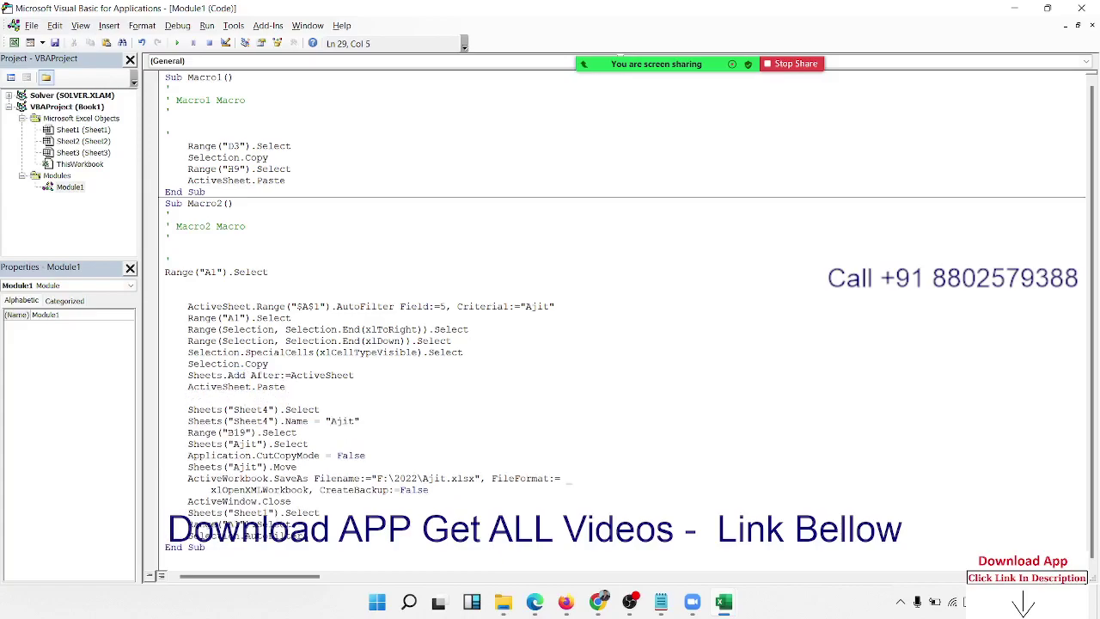
Step: Delete the Sheets("Sheet4").Select line
{"action": "double_click", "coordinate": [310, 409]}
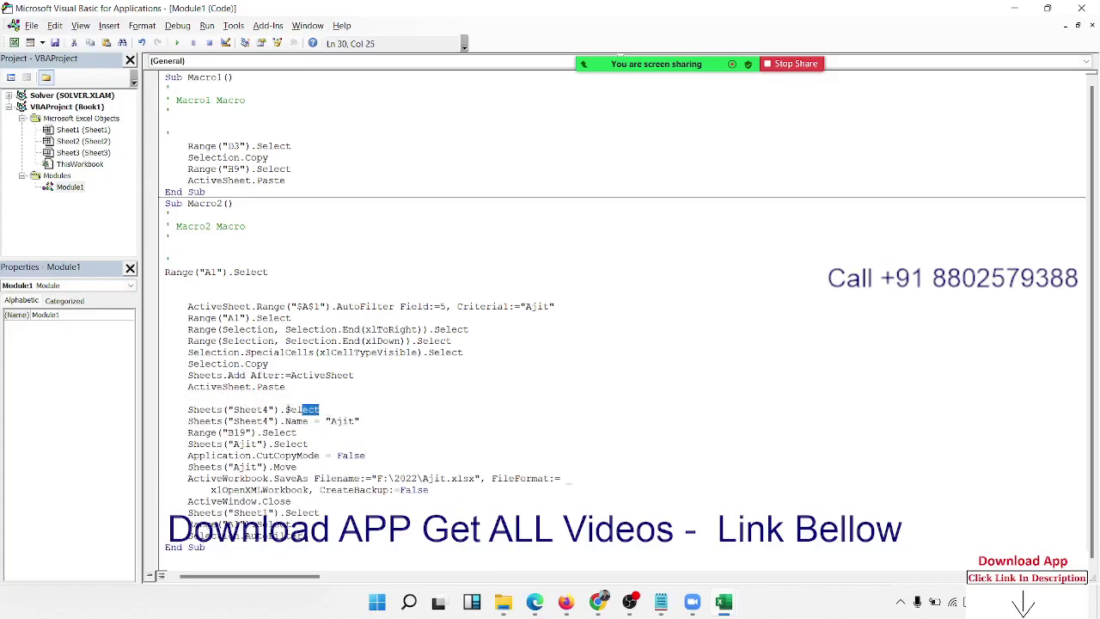
{"action": "left_click", "coordinate": [177, 410], "text": "shift"}
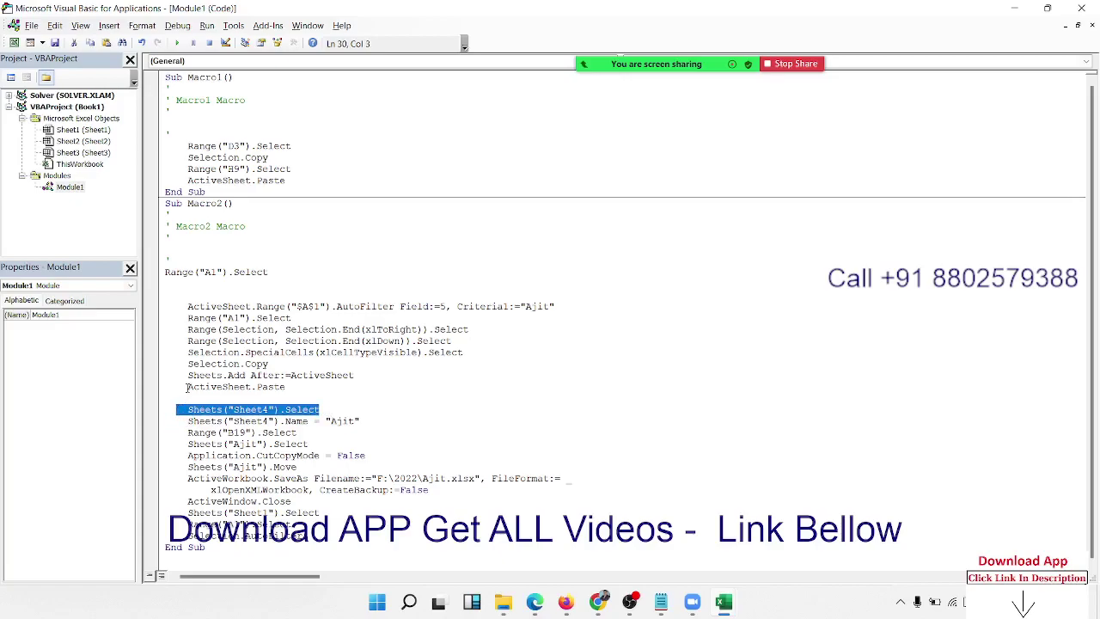
{"action": "key", "text": "Delete"}
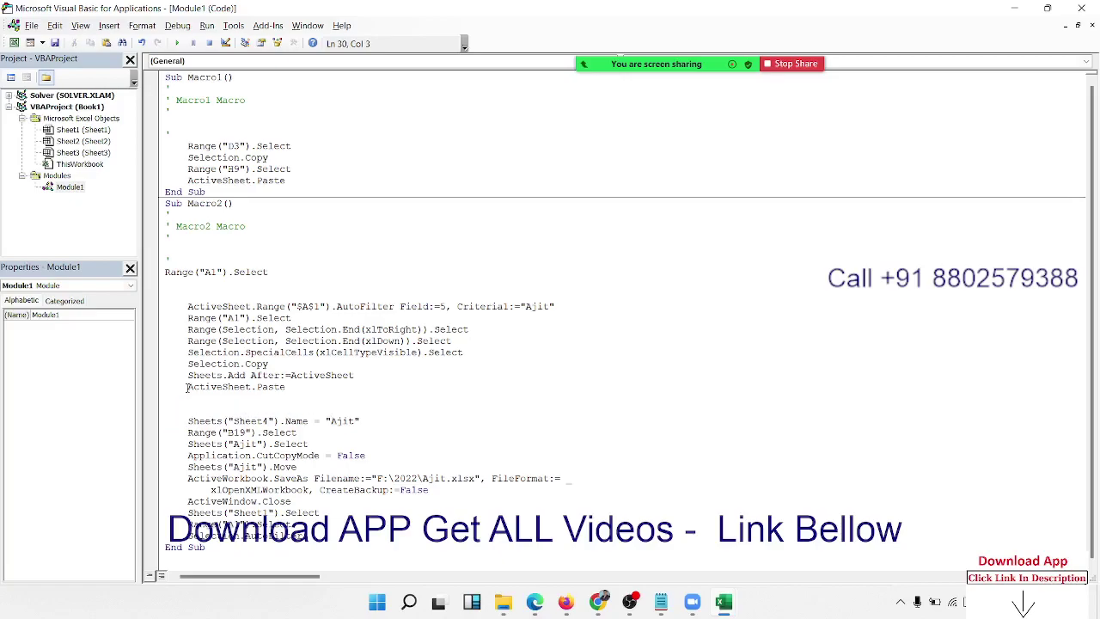
{"action": "double_click", "coordinate": [233, 389]}
{"action": "key", "text": "ctrl+c"}
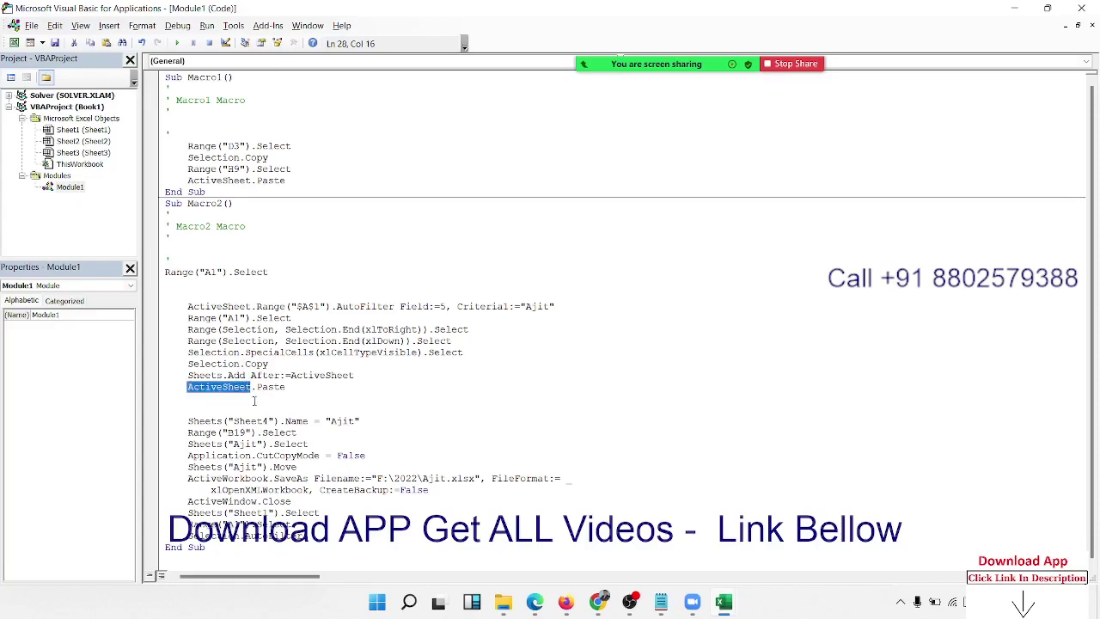
{"action": "left_click", "coordinate": [267, 388]}
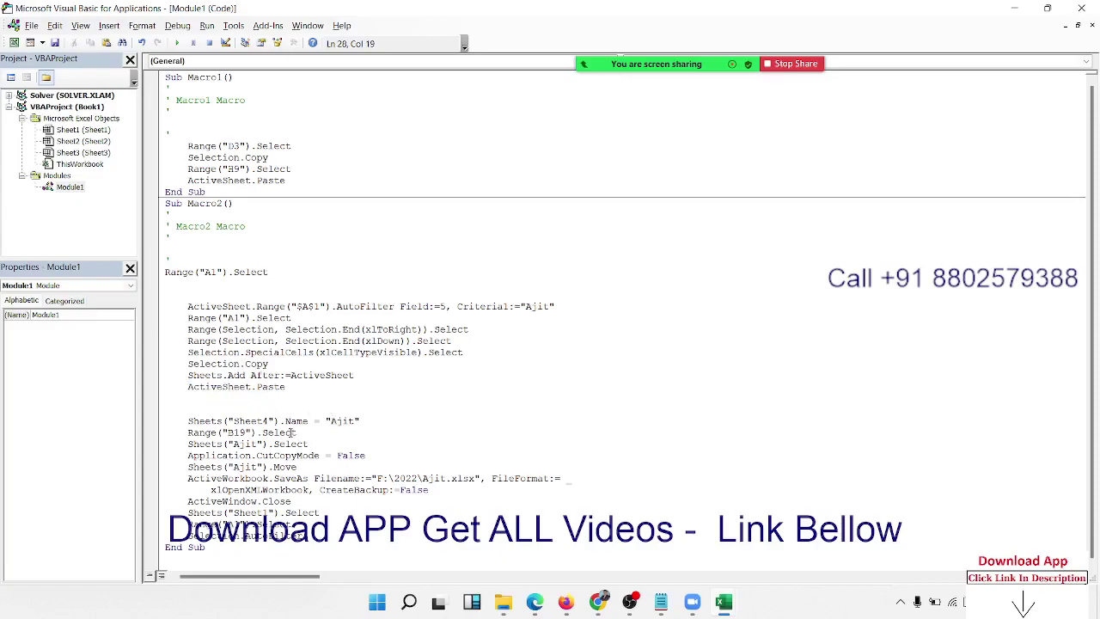
Step: Replace the Sheet4 and customer-sheet references with ActiveSheet and delete their select lines
{"action": "left_click_drag", "start_coordinate": [278, 422], "coordinate": [187, 421]}
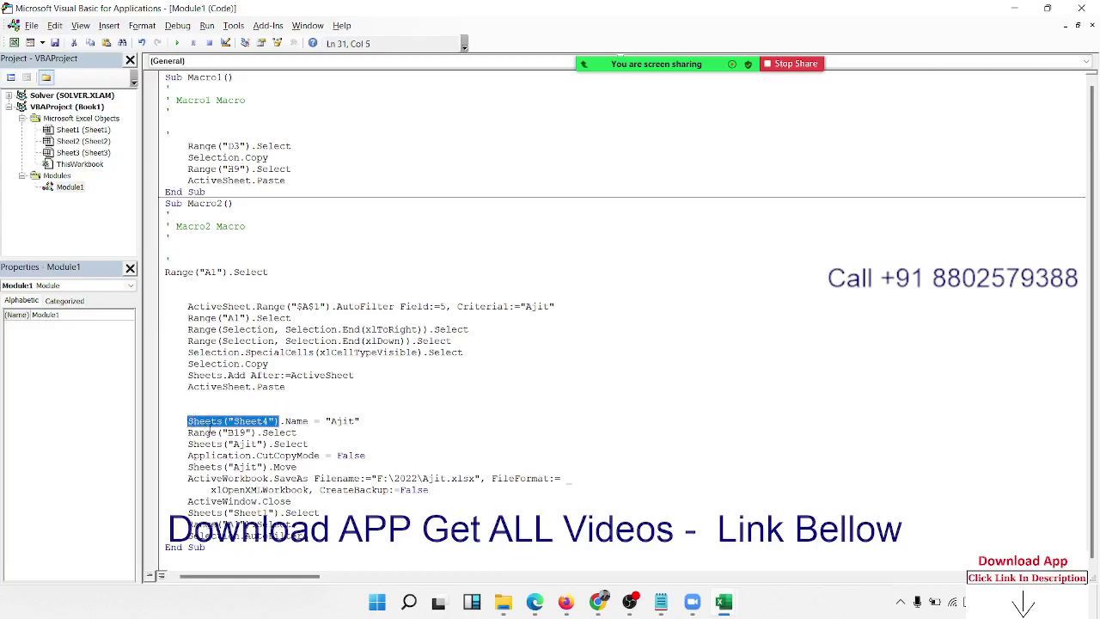
{"action": "key", "text": "ctrl+v"}
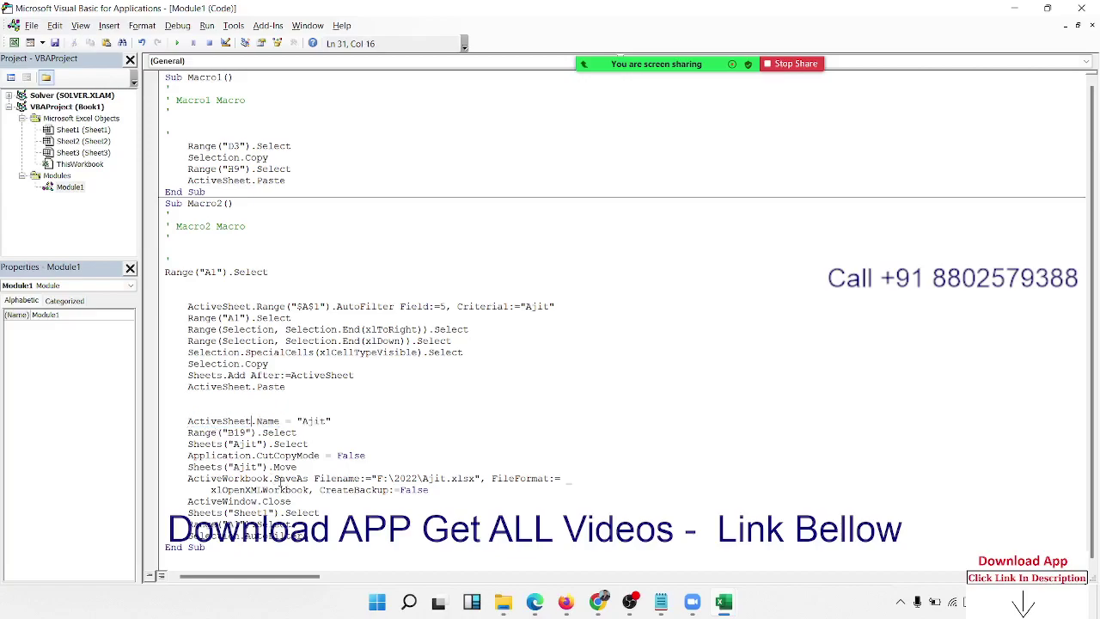
{"action": "left_click_drag", "start_coordinate": [267, 467], "coordinate": [188, 455]}
{"action": "key", "text": "ctrl+v"}
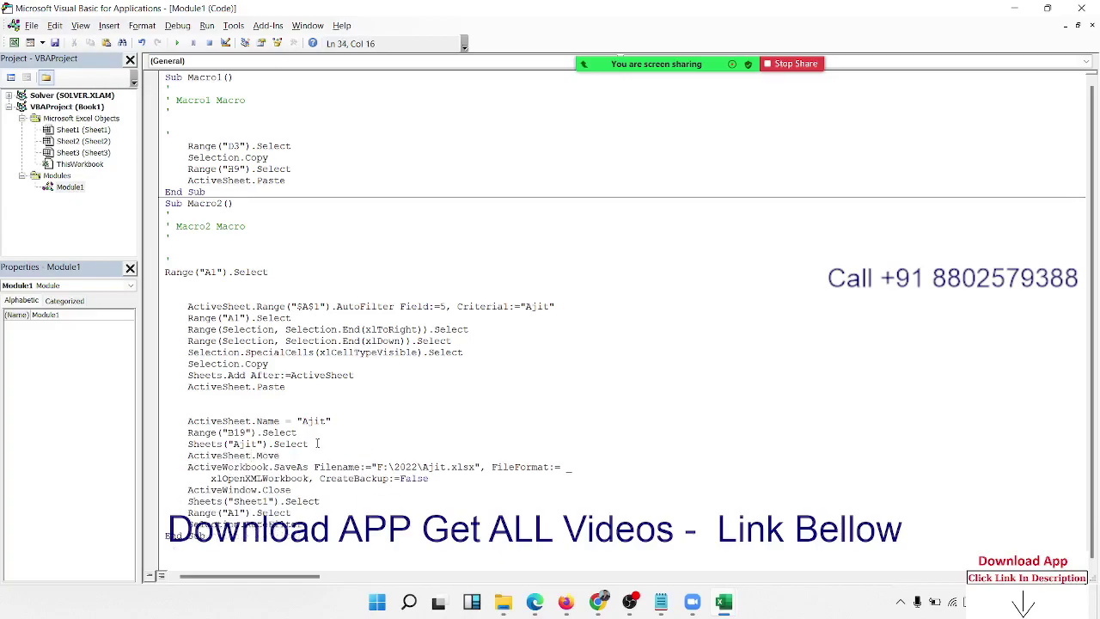
{"action": "mouse_move", "coordinate": [317, 443]}
{"action": "left_mouse_down"}
{"action": "mouse_move", "coordinate": [182, 443]}
{"action": "mouse_move", "coordinate": [181, 432]}
{"action": "left_mouse_up"}
{"action": "key", "text": "ctrl+c"}
{"action": "key", "text": "Delete"}
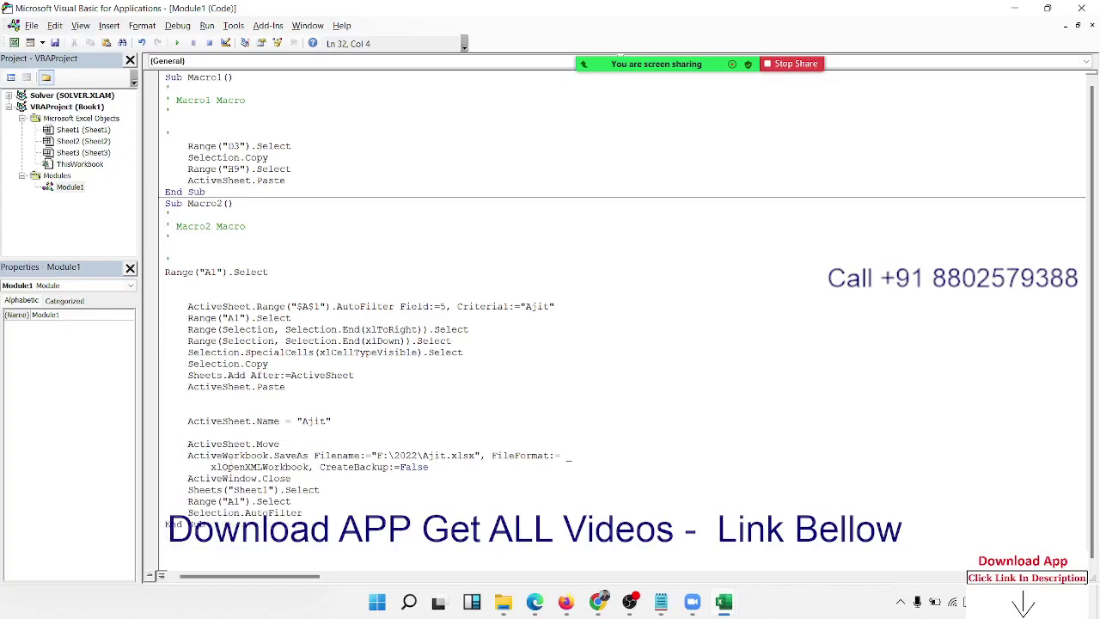
Step: Review the ActiveWorkbook.SaveAs line, its customer file name, and Macro2's closing lines
{"action": "left_click", "coordinate": [301, 440]}
{"action": "key", "text": "Return"}
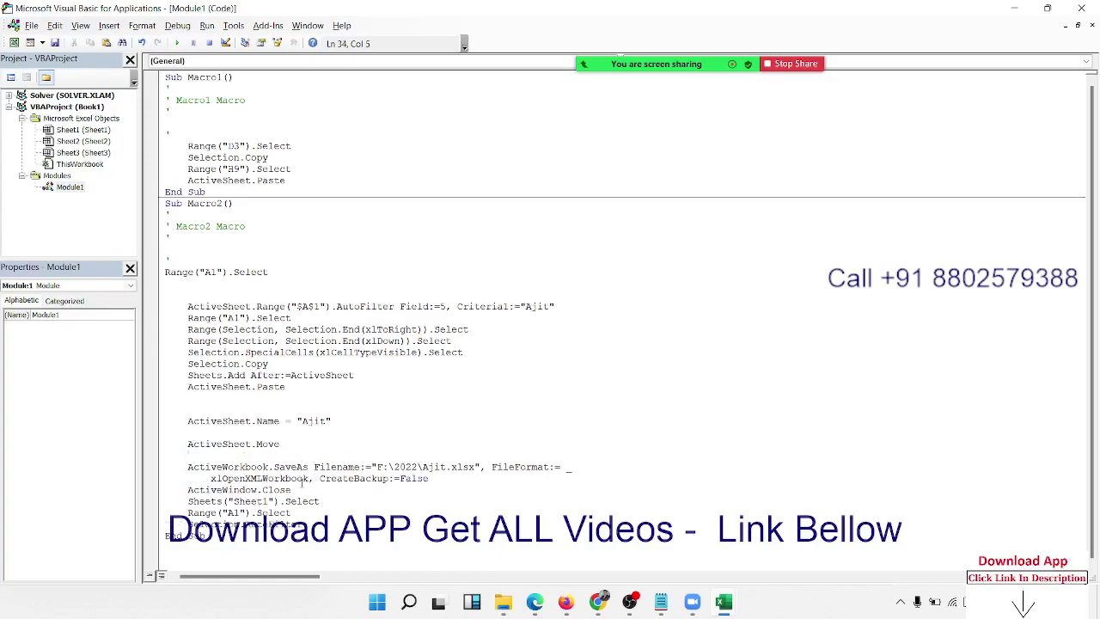
{"action": "double_click", "coordinate": [196, 469]}
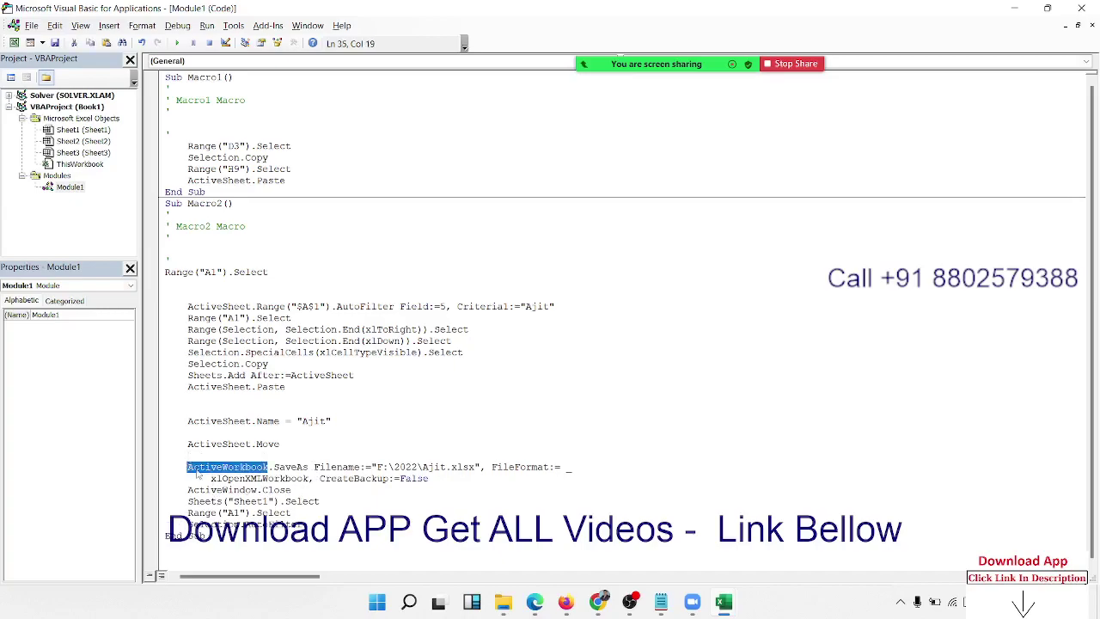
{"action": "double_click", "coordinate": [433, 467]}
{"action": "left_click", "coordinate": [288, 497]}
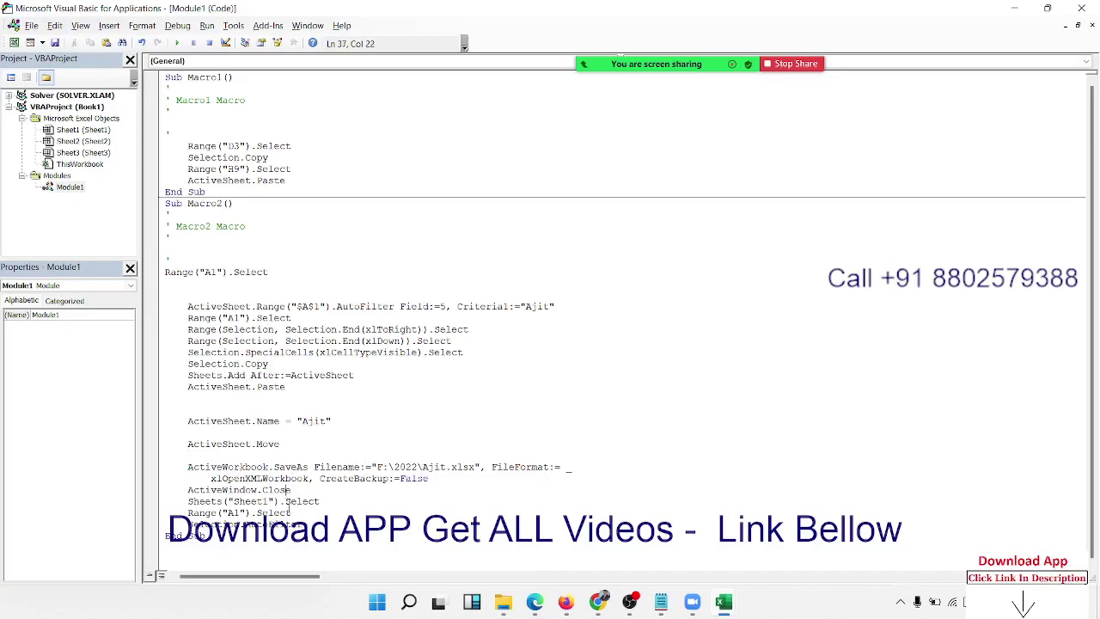
{"action": "left_click", "coordinate": [289, 523]}
{"action": "double_click", "coordinate": [273, 524]}
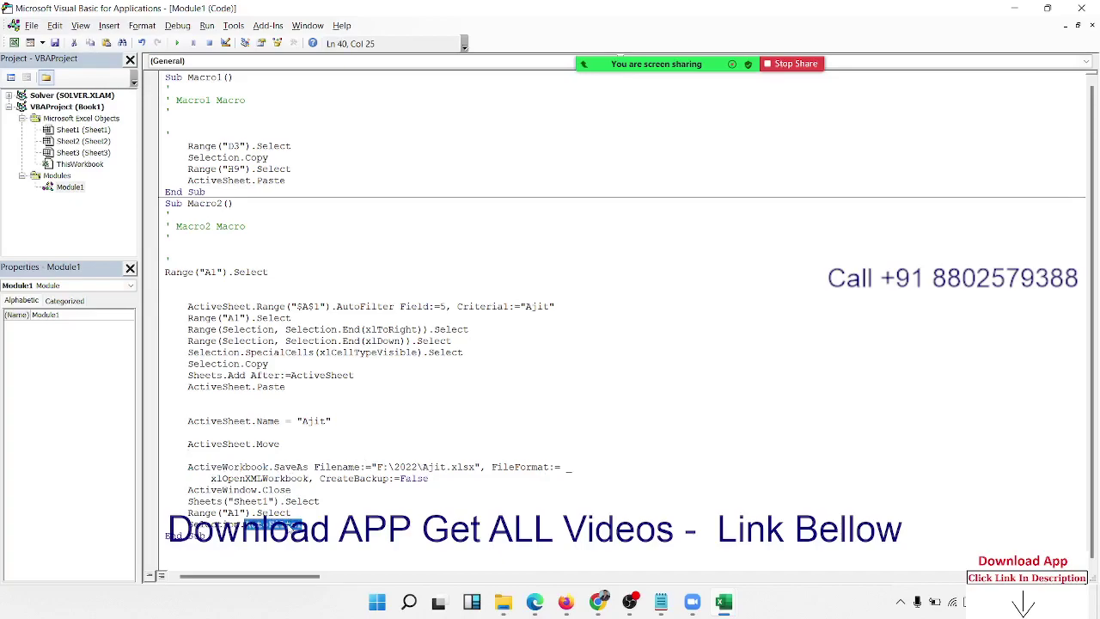
Step: Redo the cleanup: delete the customer-sheet and Range("B19") select lines, and type ActiveSheet on the Move line
{"action": "left_click", "coordinate": [284, 455]}
{"action": "key", "text": "BackSpace"}
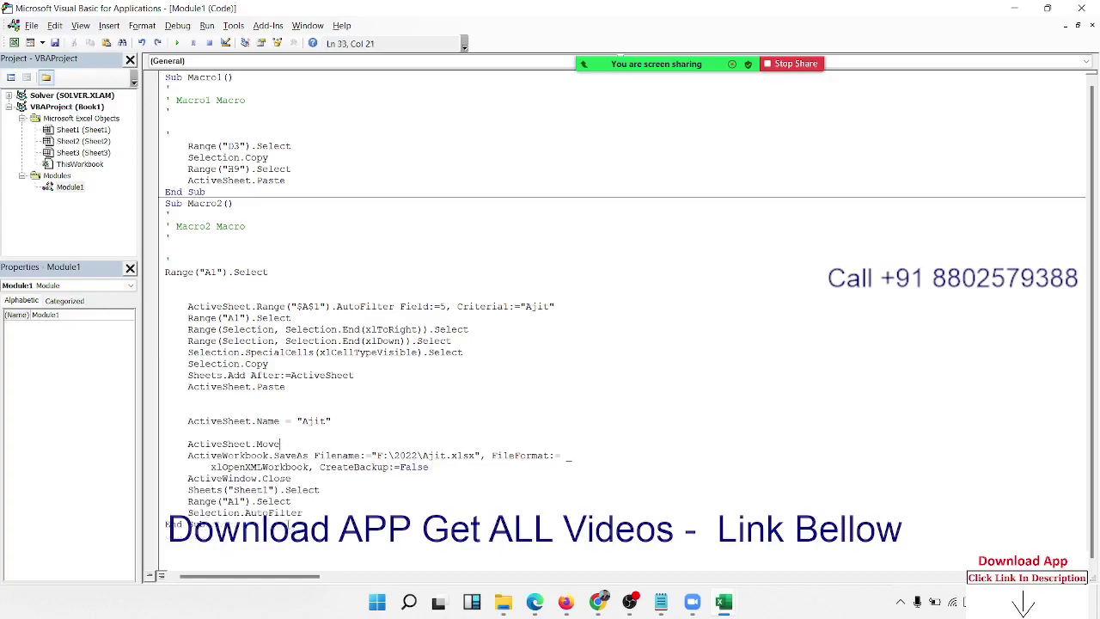
{"action": "key", "text": "ctrl+v"}
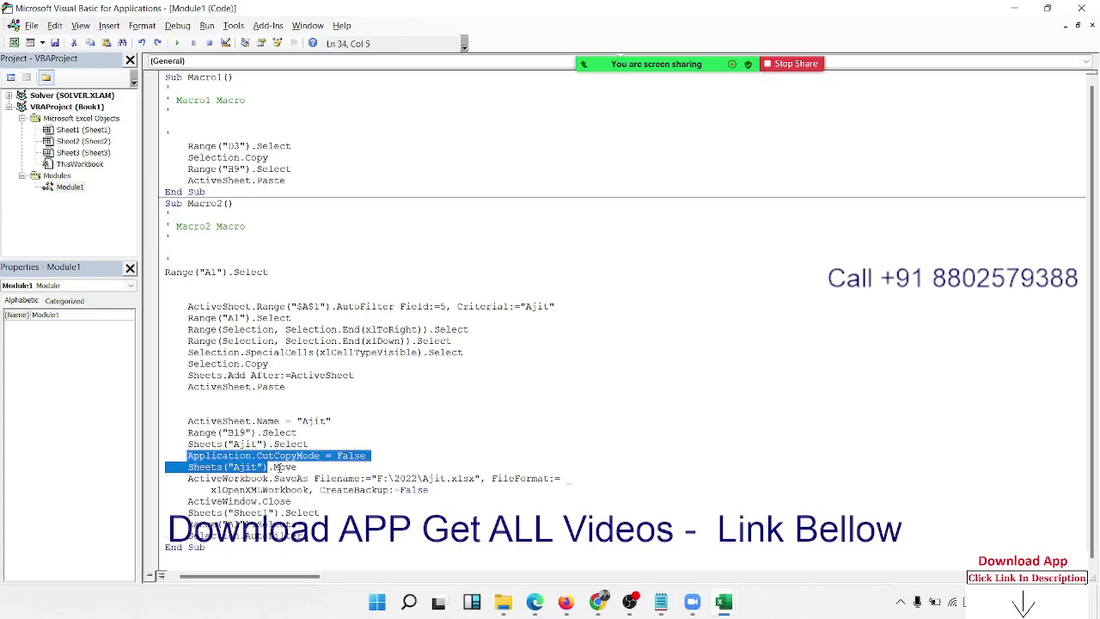
{"action": "left_click", "coordinate": [312, 466]}
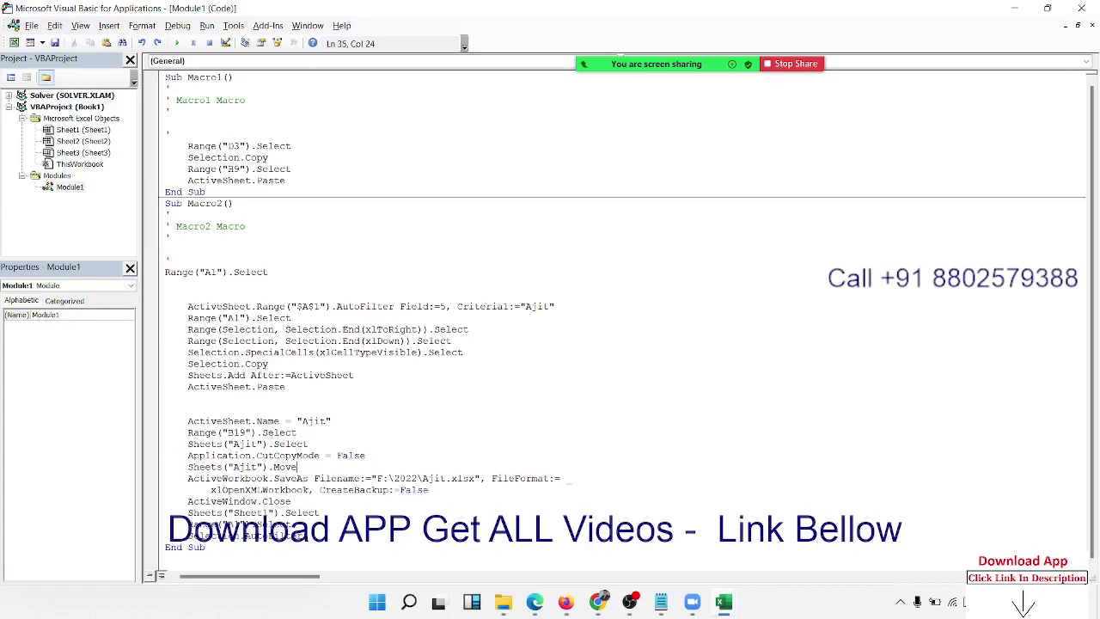
{"action": "left_click_drag", "start_coordinate": [311, 443], "coordinate": [189, 444]}
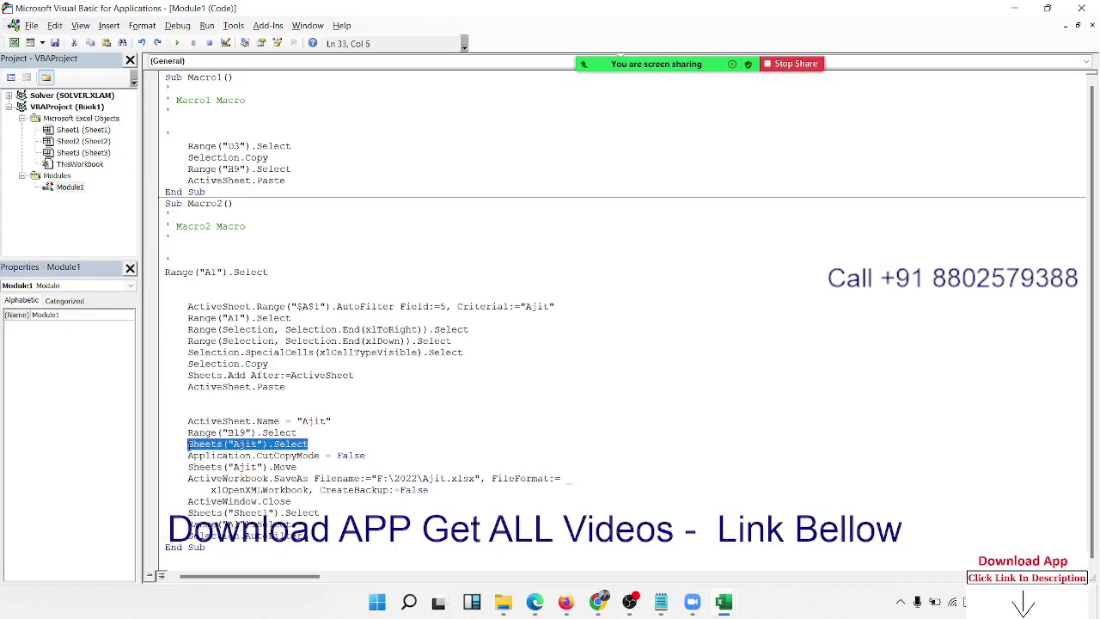
{"action": "key", "text": "Delete"}
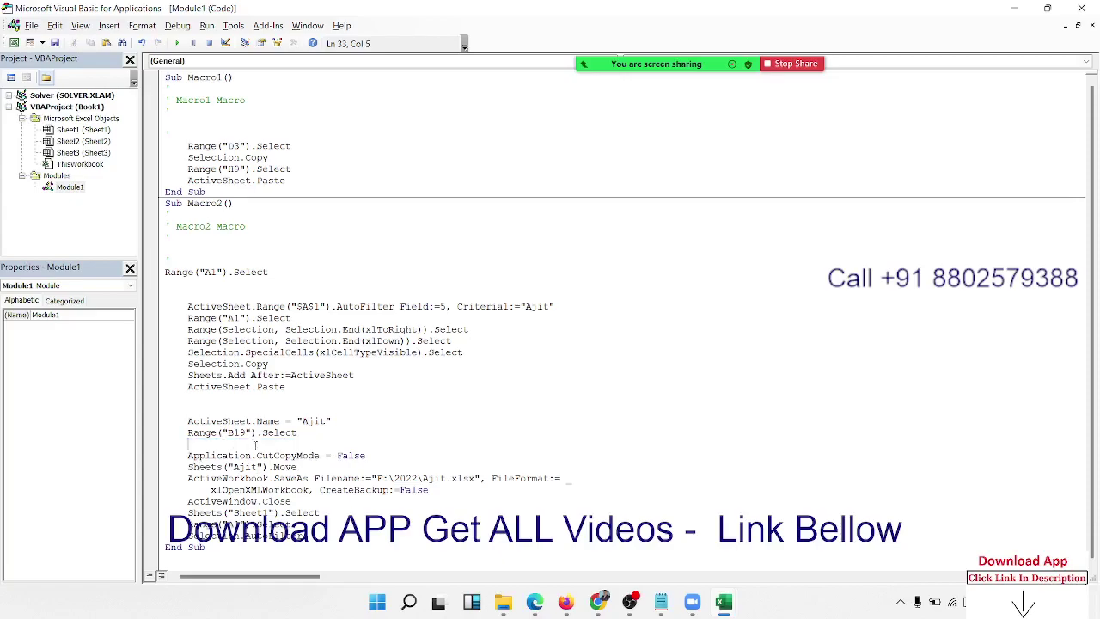
{"action": "left_click_drag", "start_coordinate": [302, 432], "coordinate": [181, 433]}
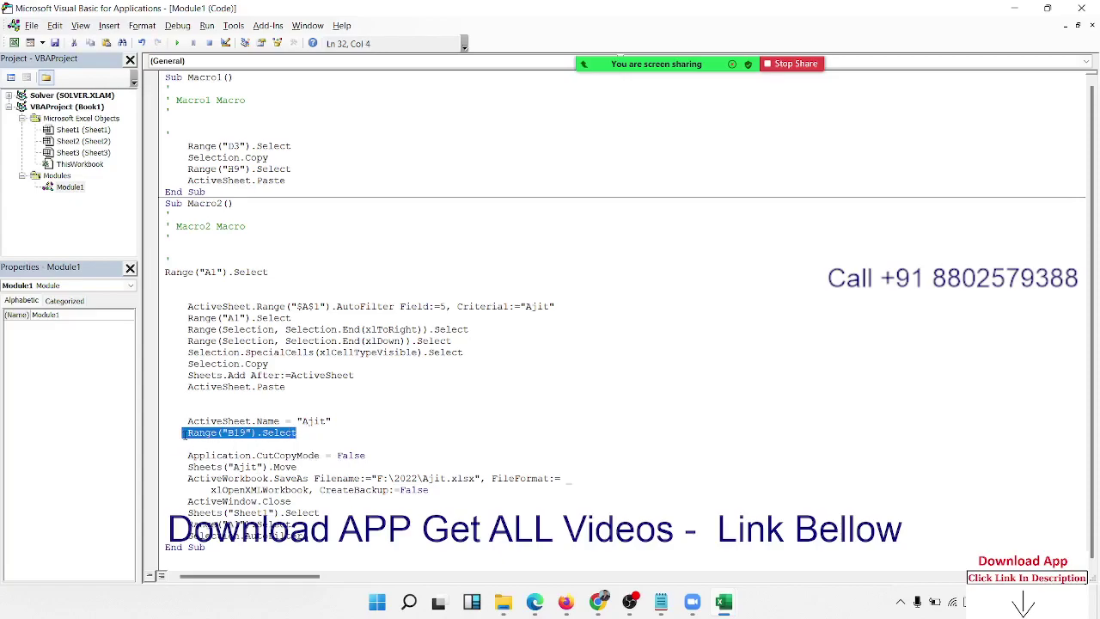
{"action": "key", "text": "Delete"}
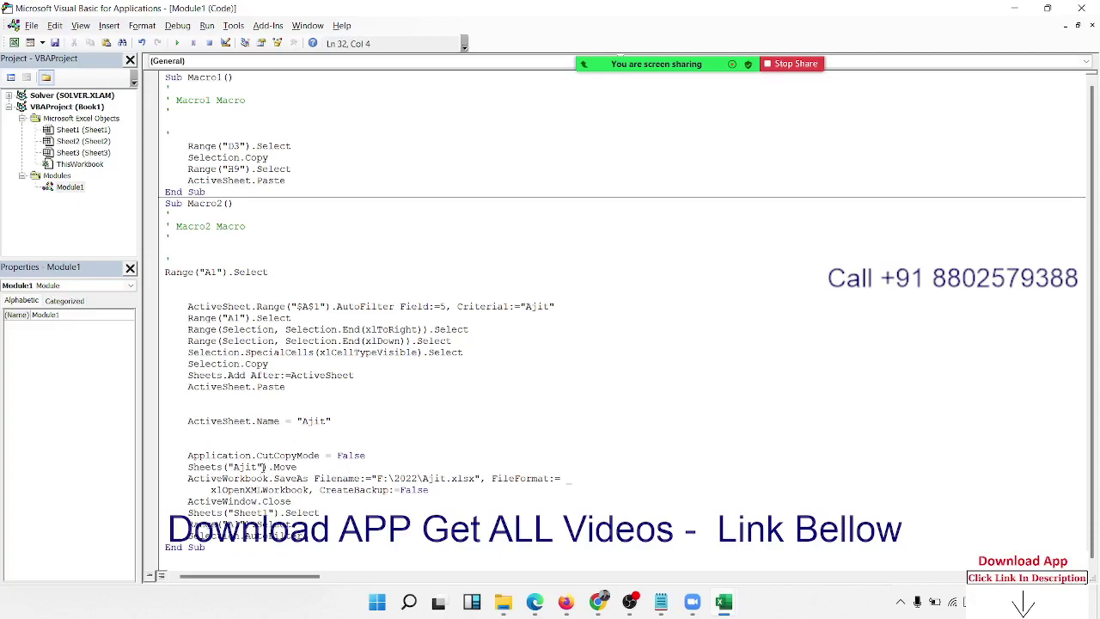
{"action": "left_click_drag", "start_coordinate": [267, 466], "coordinate": [185, 466]}
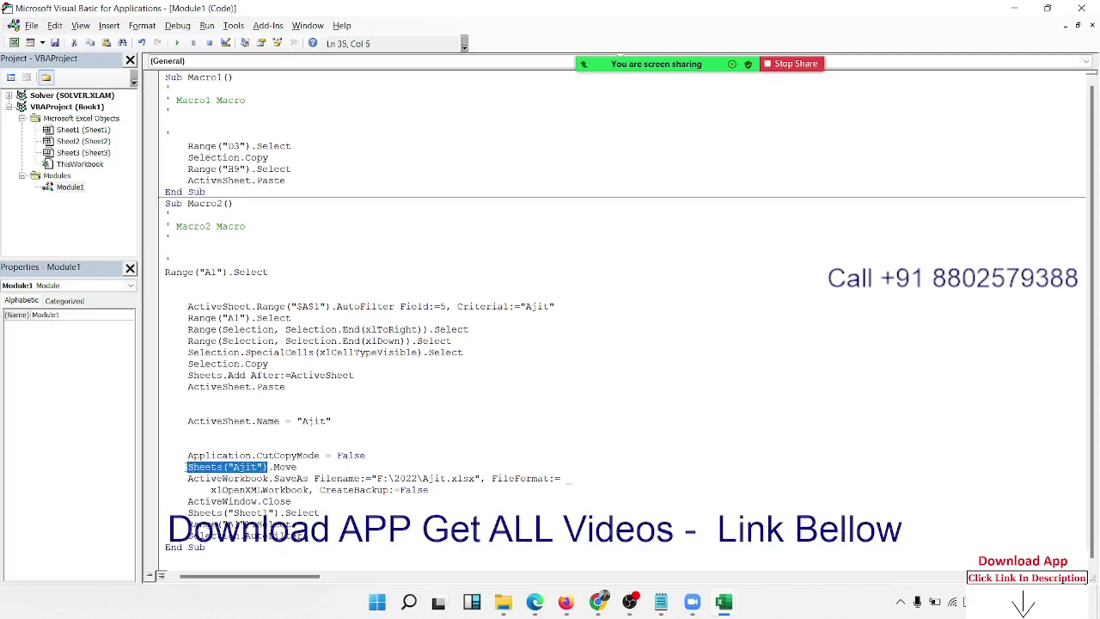
{"action": "type", "text": "ActiveSheet"}
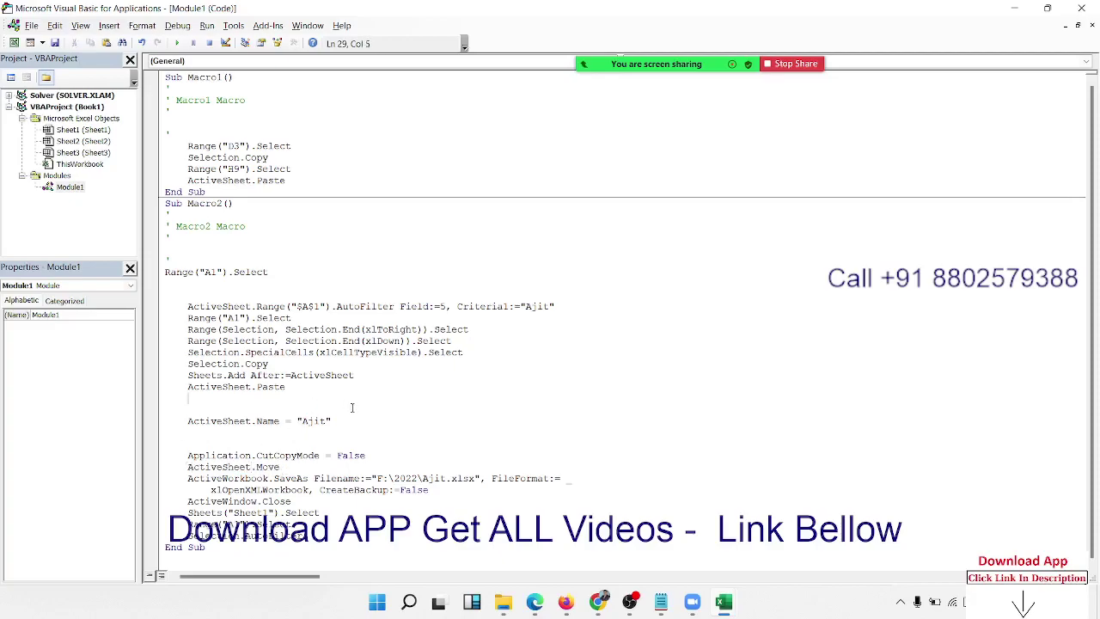
Step: In Excel, copy D5:F10 and press Escape to demonstrate clearing copy mode
{"action": "key", "text": "alt+F11"}
{"action": "left_click_drag", "start_coordinate": [232, 244], "coordinate": [322, 324]}
{"action": "key", "text": "ctrl+c"}
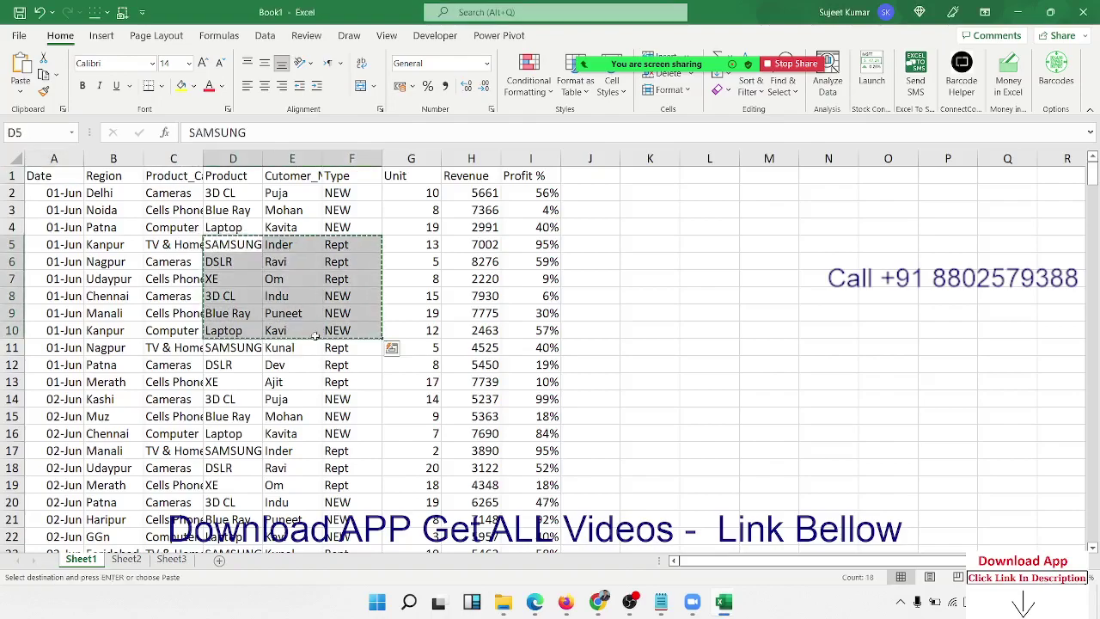
{"action": "key", "text": "Escape"}
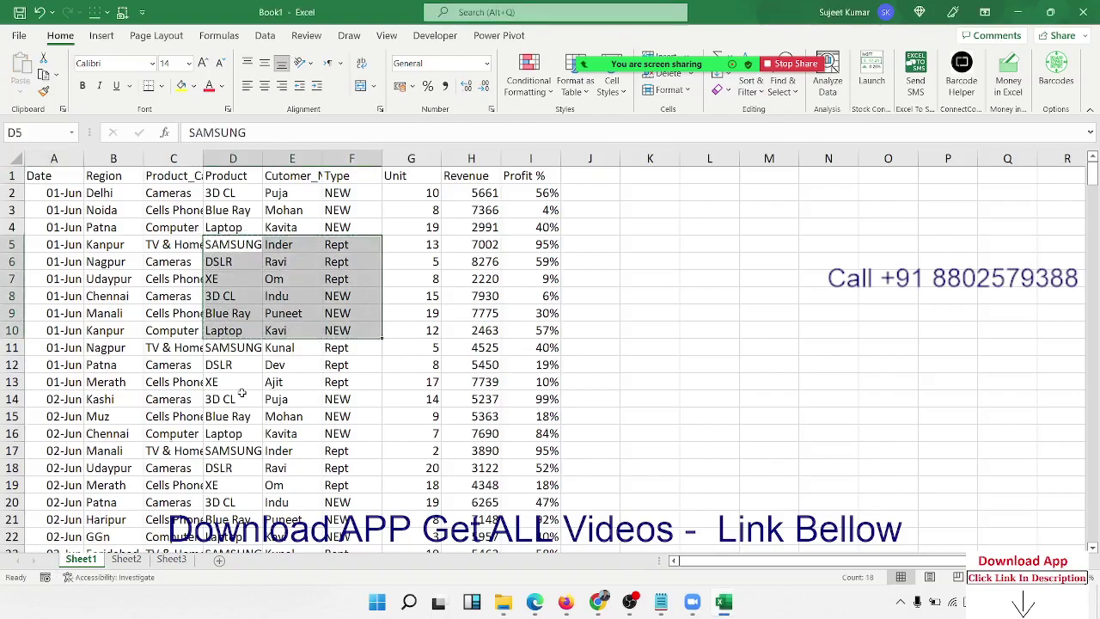
{"action": "key", "text": "alt+F11"}
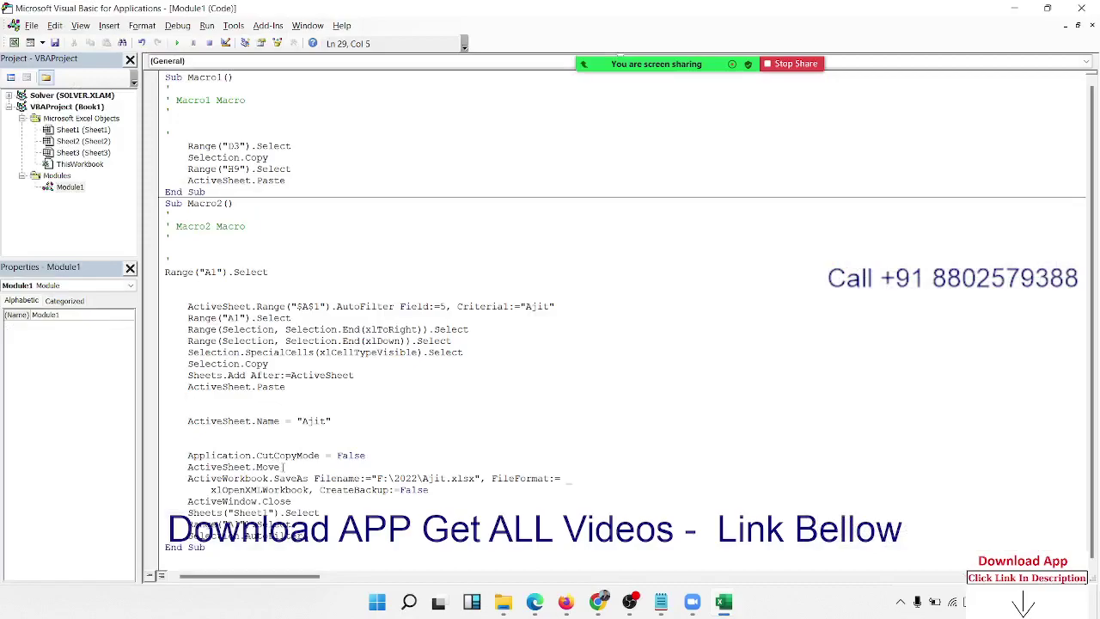
Step: Review the customer filter criterion and insert blank lines above Range("A1").Select
{"action": "left_click", "coordinate": [285, 466]}
{"action": "left_click", "coordinate": [323, 533]}
{"action": "double_click", "coordinate": [528, 305]}
{"action": "left_click", "coordinate": [166, 273]}
{"action": "key", "text": "Return"}
{"action": "key", "text": "Return"}
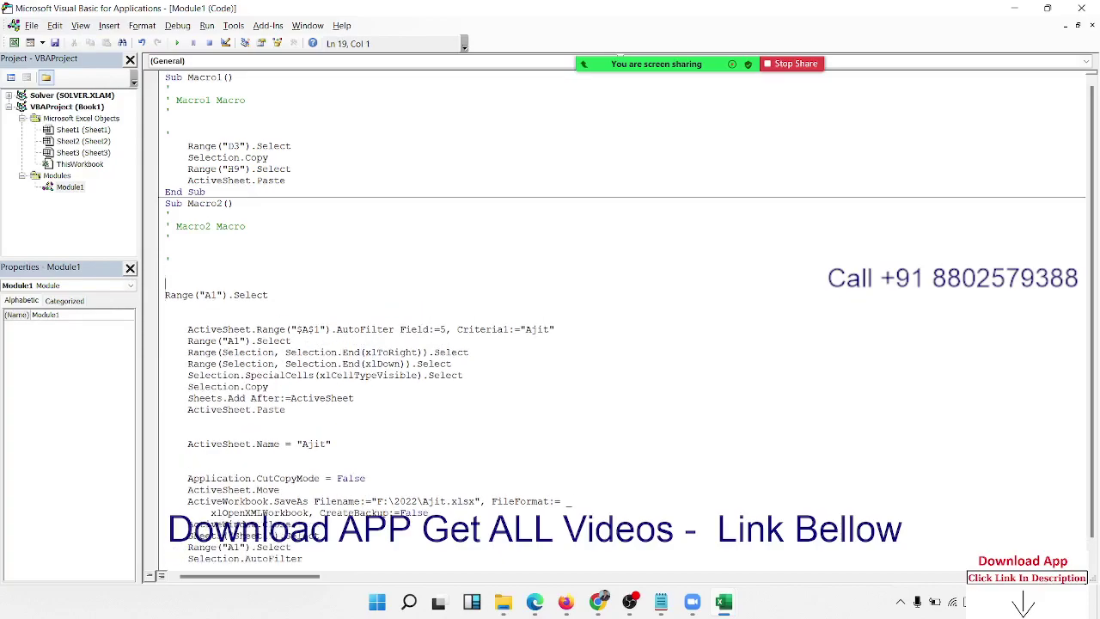
Step: Add the line n = InputBox("Enter Name") above Range("A1").Select in Macro2
{"action": "key", "text": "Return"}
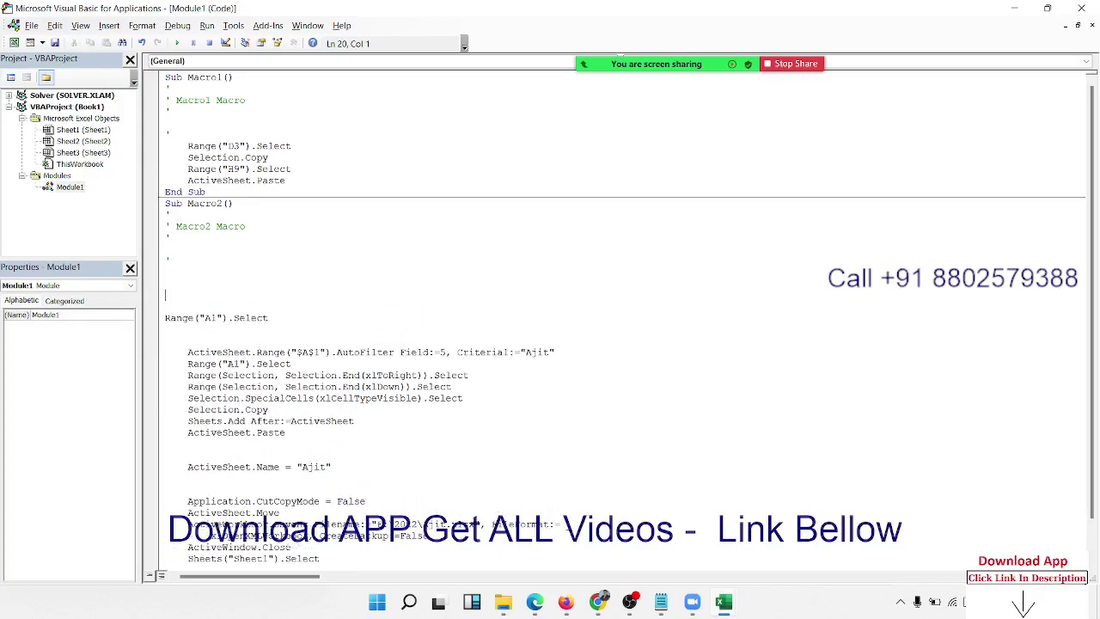
{"action": "type", "text": "n"}
{"action": "type", "text": "=input"}
{"action": "type", "text": "box("}
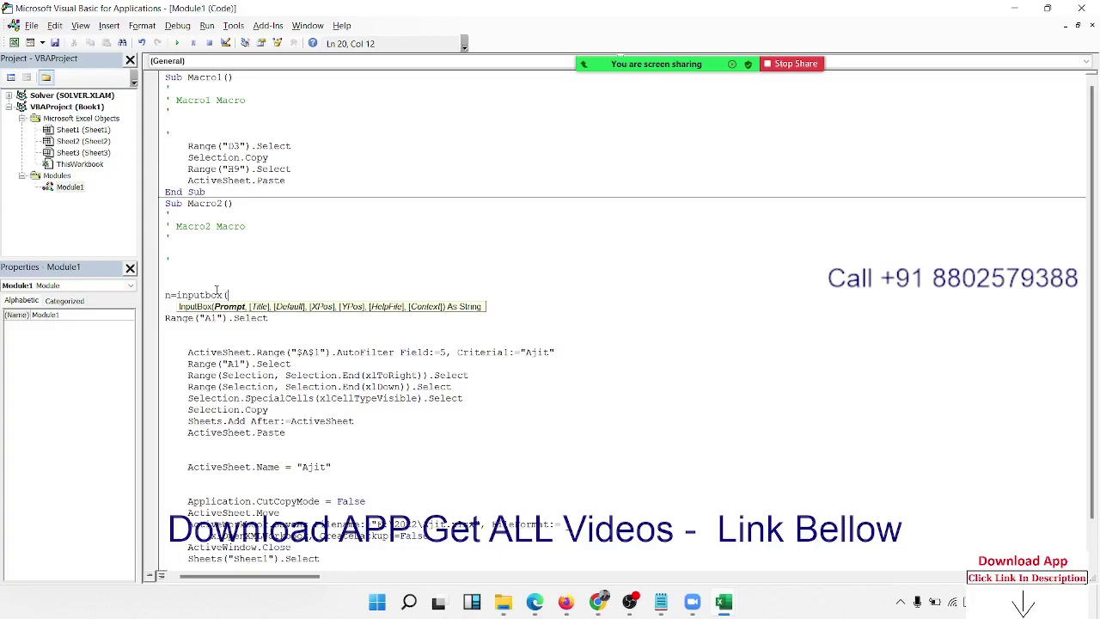
{"action": "type", "text": "\"Enter "}
{"action": "type", "text": "Na"}
{"action": "type", "text": "me\""}
{"action": "type", "text": ")"}
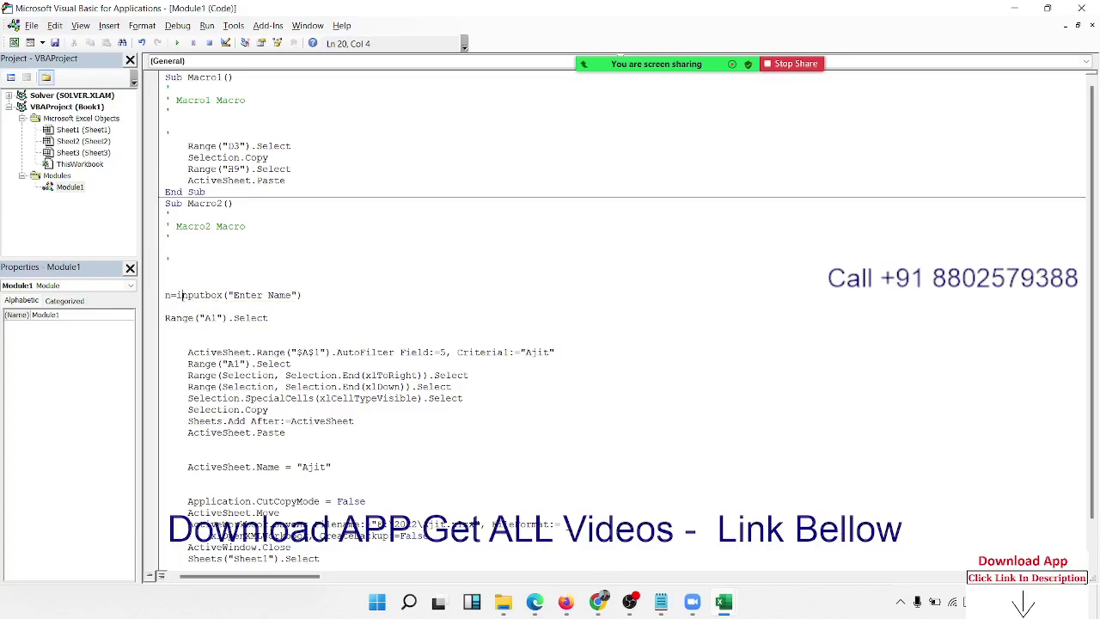
{"action": "left_click", "coordinate": [176, 336]}
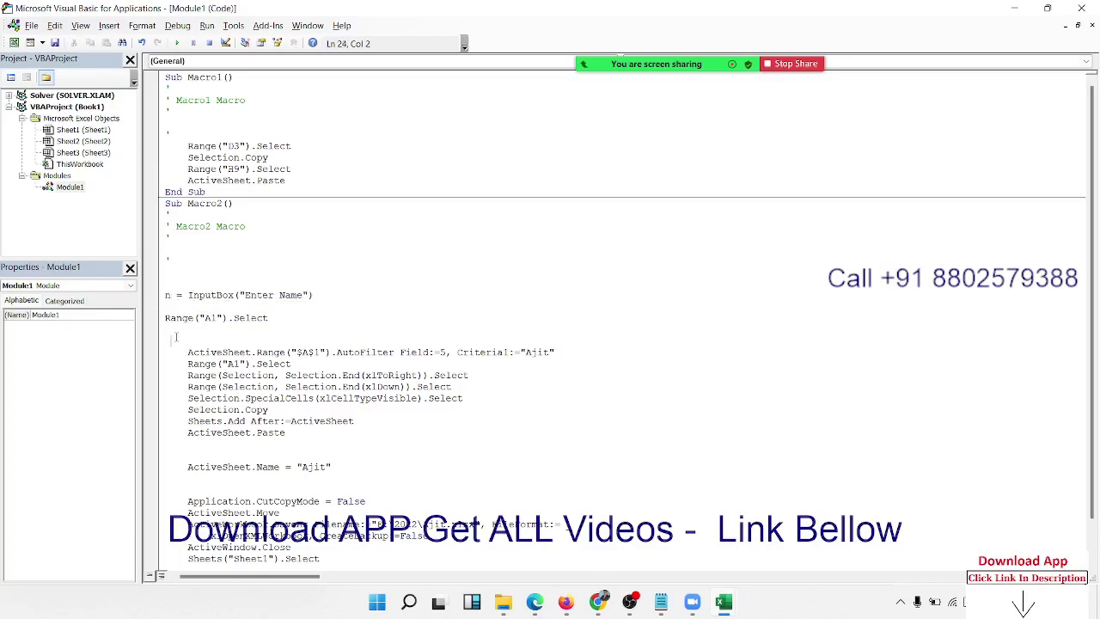
Step: Replace the hard-coded customer name with n in the filter criterion and new sheet name
{"action": "left_click_drag", "start_coordinate": [175, 295], "coordinate": [163, 295]}
{"action": "double_click", "coordinate": [197, 295]}
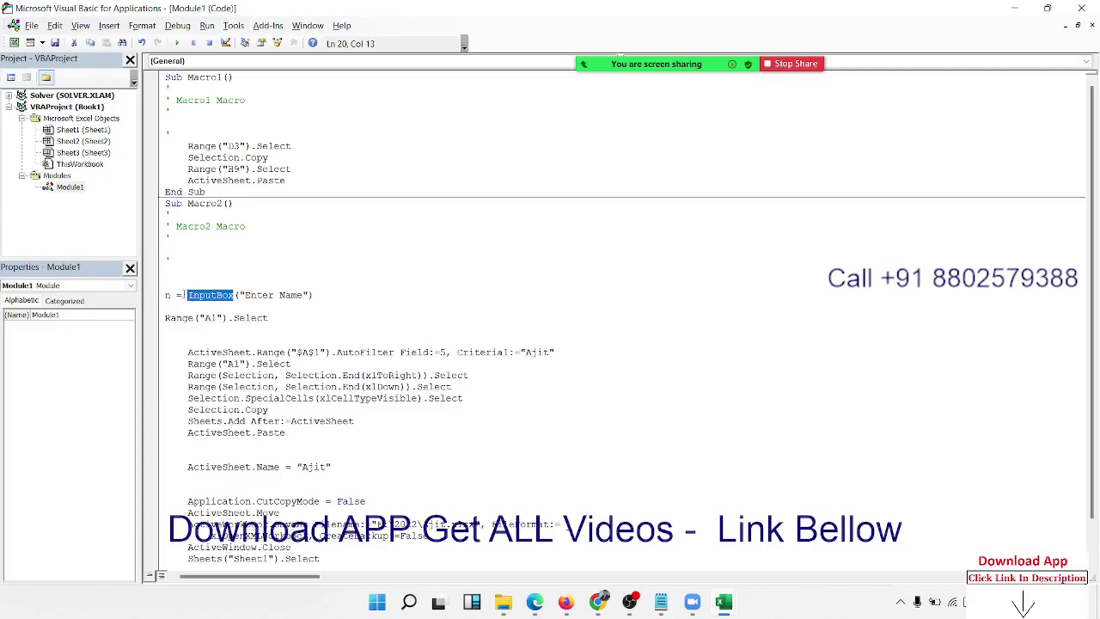
{"action": "left_click_drag", "start_coordinate": [175, 295], "coordinate": [164, 294]}
{"action": "left_click_drag", "start_coordinate": [521, 352], "coordinate": [560, 354]}
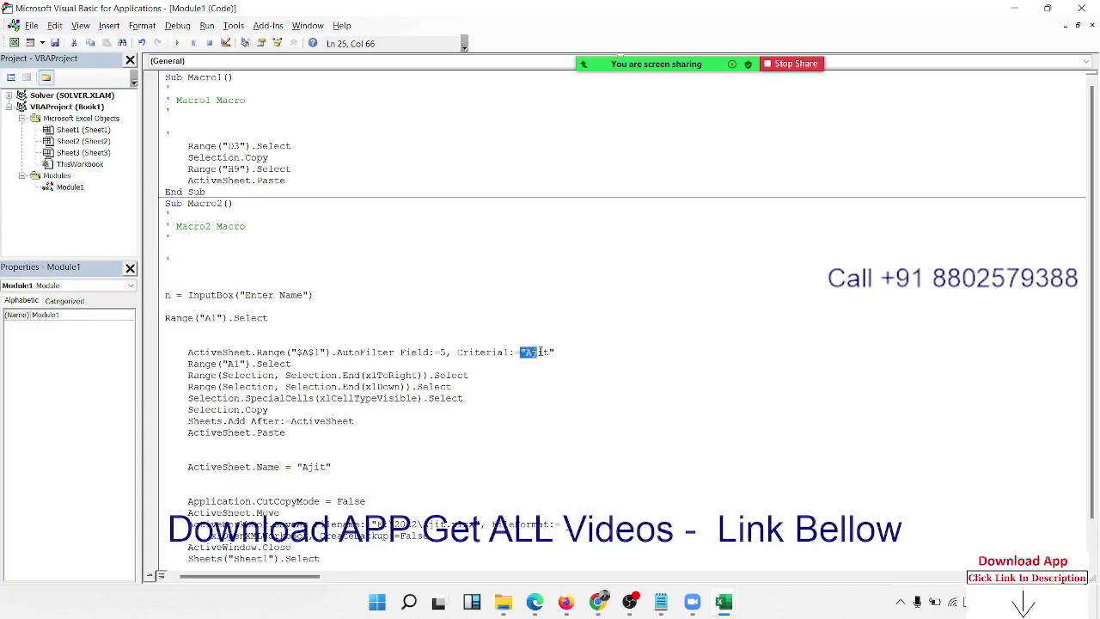
{"action": "key", "text": "ctrl+v"}
{"action": "left_click", "coordinate": [534, 412]}
{"action": "left_click_drag", "start_coordinate": [296, 467], "coordinate": [335, 467]}
{"action": "type", "text": "n"}
Step: Set the save Filename to "F:\2022\" & n & ".xlsx" and return to the workbook
{"action": "scroll", "coordinate": [415, 458], "scroll_direction": "down", "scroll_amount": 2}
{"action": "left_click", "coordinate": [439, 477]}
{"action": "double_click", "coordinate": [440, 477]}
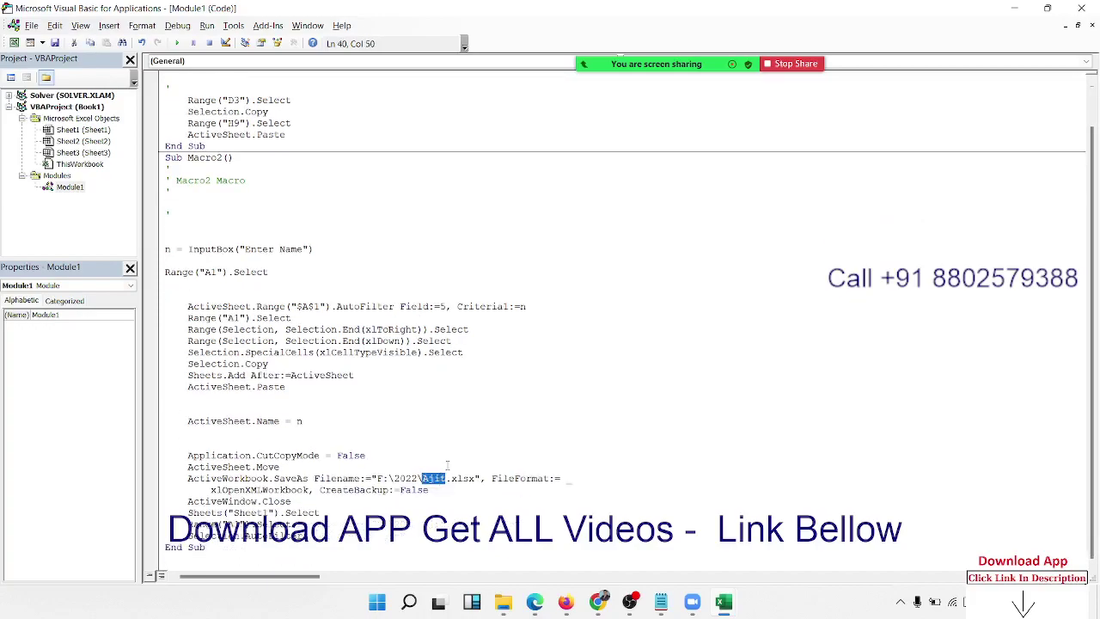
{"action": "type", "text": "n"}
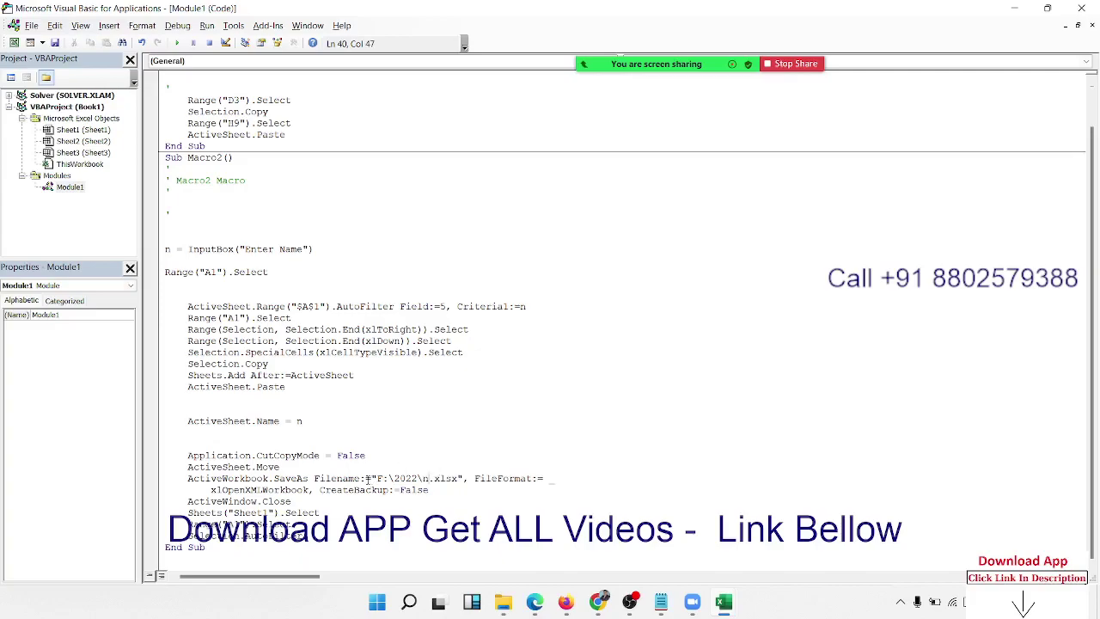
{"action": "left_click_drag", "start_coordinate": [369, 478], "coordinate": [462, 478]}
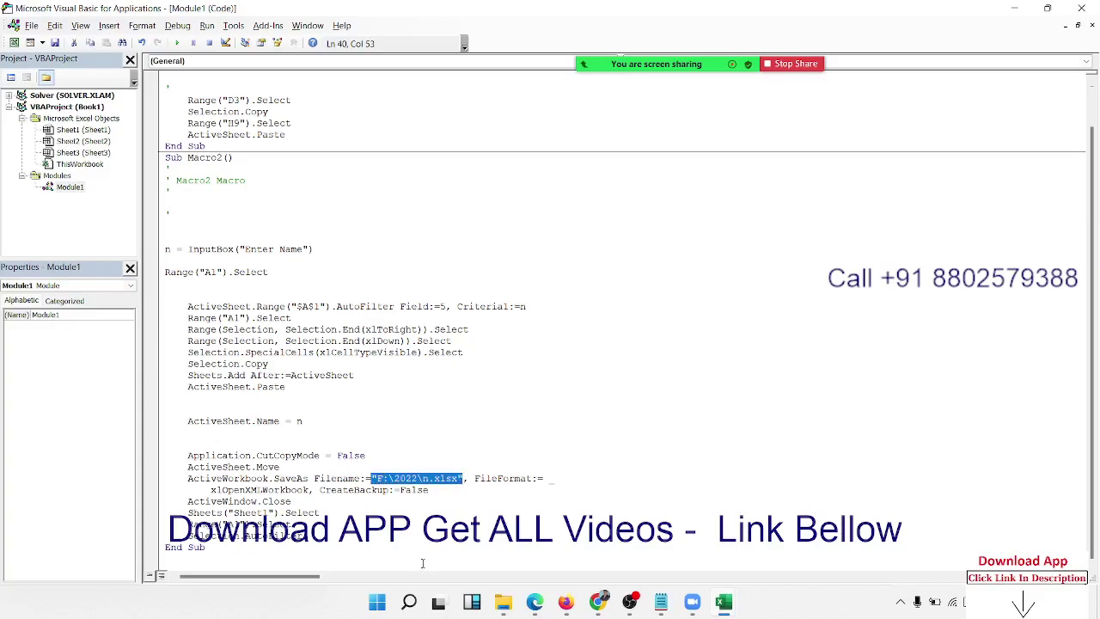
{"action": "key", "text": "Right"}
{"action": "key", "text": "Left"}
{"action": "key", "text": "Left"}
{"action": "key", "text": "Left"}
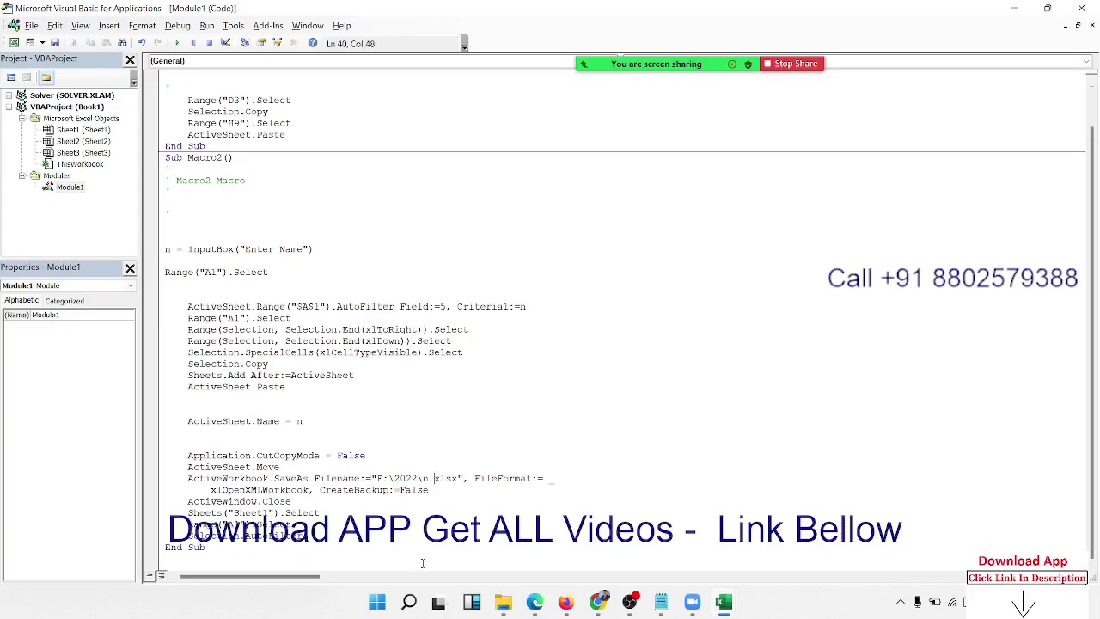
{"action": "type", "text": "\" "}
{"action": "type", "text": "& n"}
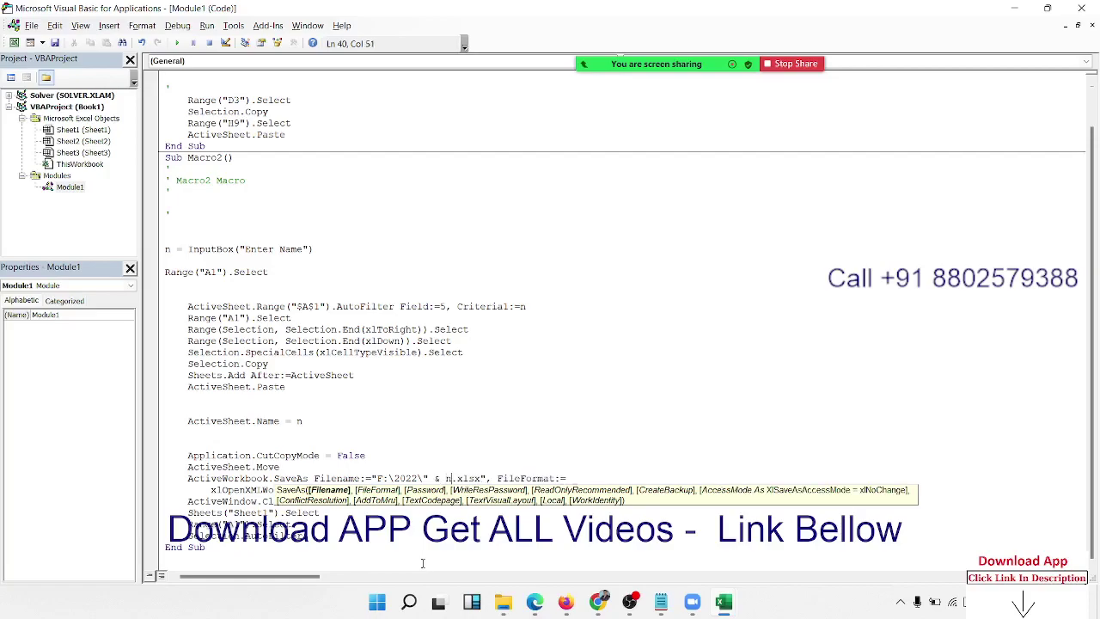
{"action": "type", "text": " & "}
{"action": "type", "text": "\""}
{"action": "left_click", "coordinate": [515, 432]}
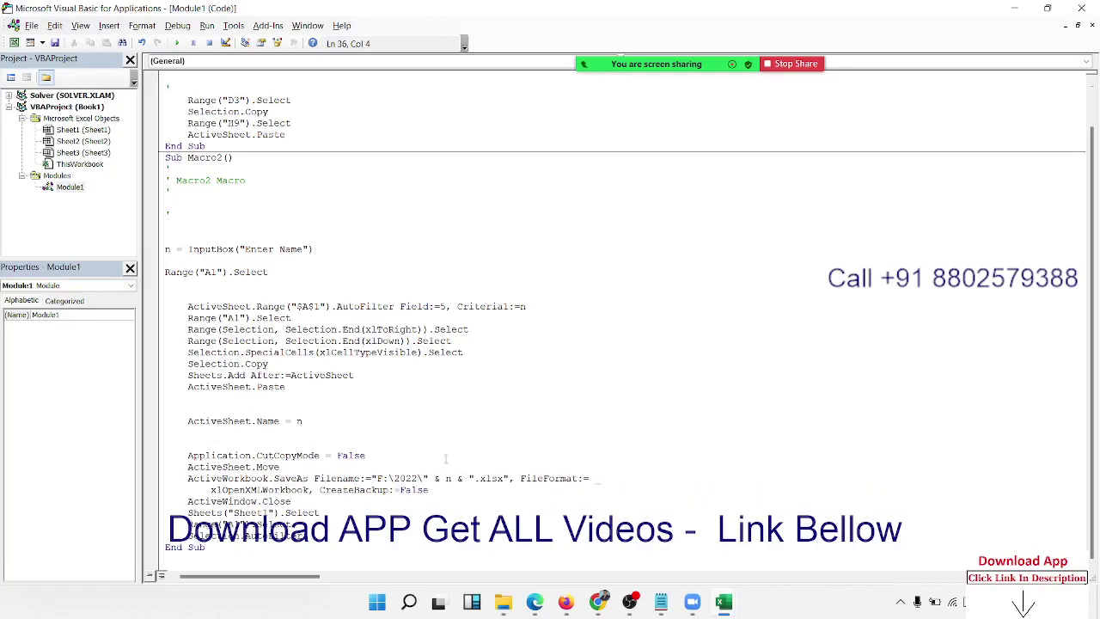
{"action": "key", "text": "alt+F11"}
{"action": "left_click", "coordinate": [485, 243]}
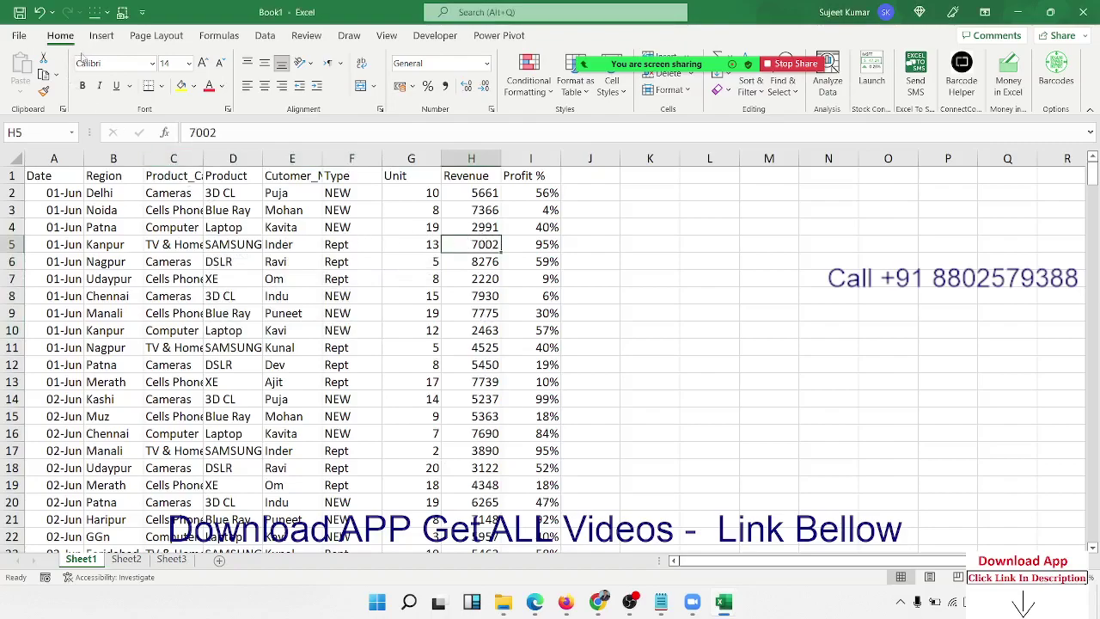
Step: Run Macro2 with a customer name entered at the Enter Name prompt, then open File Explorer
{"action": "left_click", "coordinate": [435, 35]}
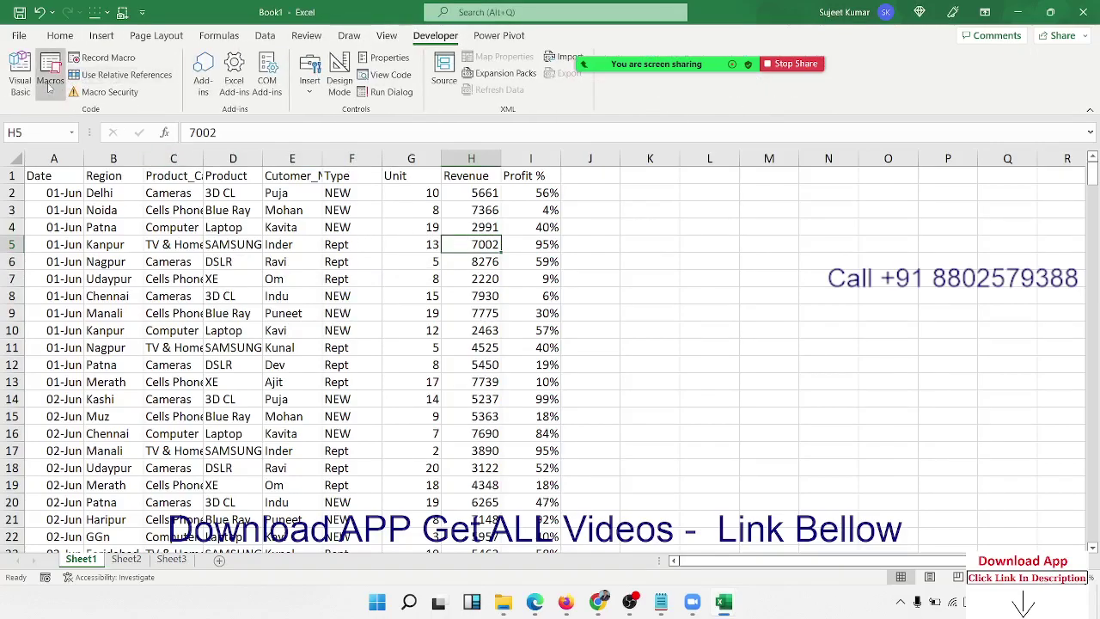
{"action": "left_click", "coordinate": [49, 86]}
{"action": "left_click", "coordinate": [441, 250]}
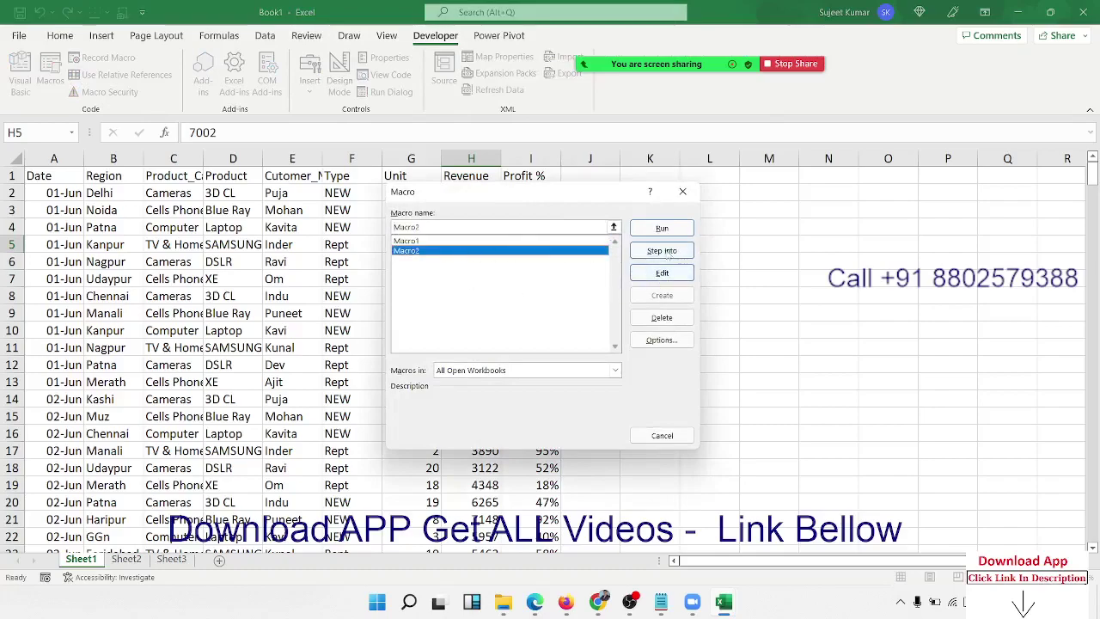
{"action": "left_click", "coordinate": [662, 228]}
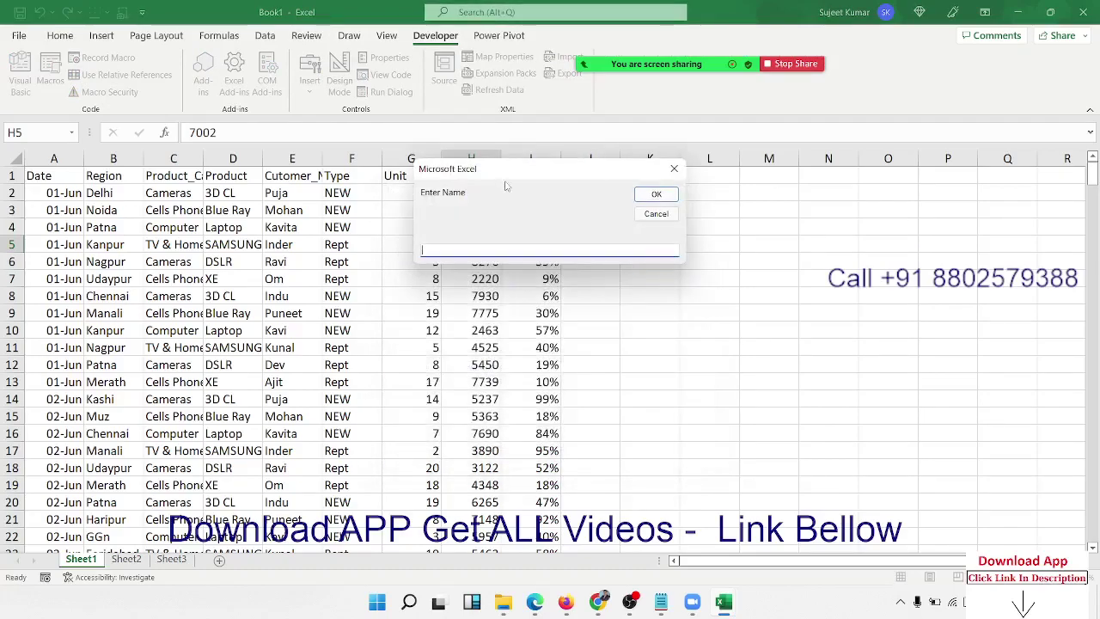
{"action": "left_click_drag", "start_coordinate": [502, 176], "coordinate": [604, 231]}
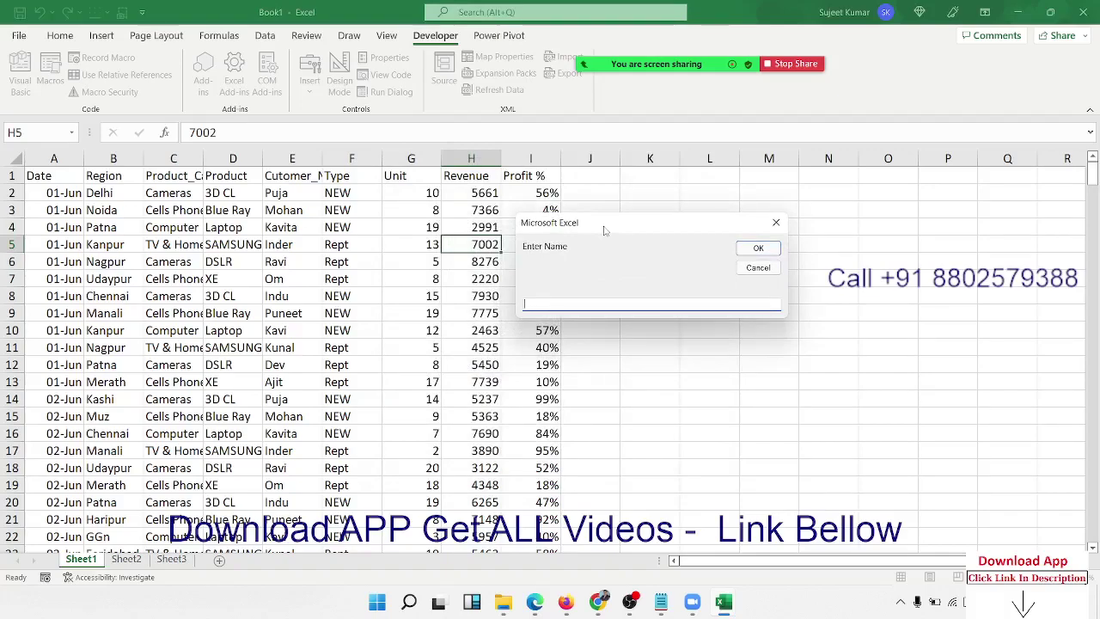
{"action": "type", "text": "Ravi"}
{"action": "left_click", "coordinate": [760, 249]}
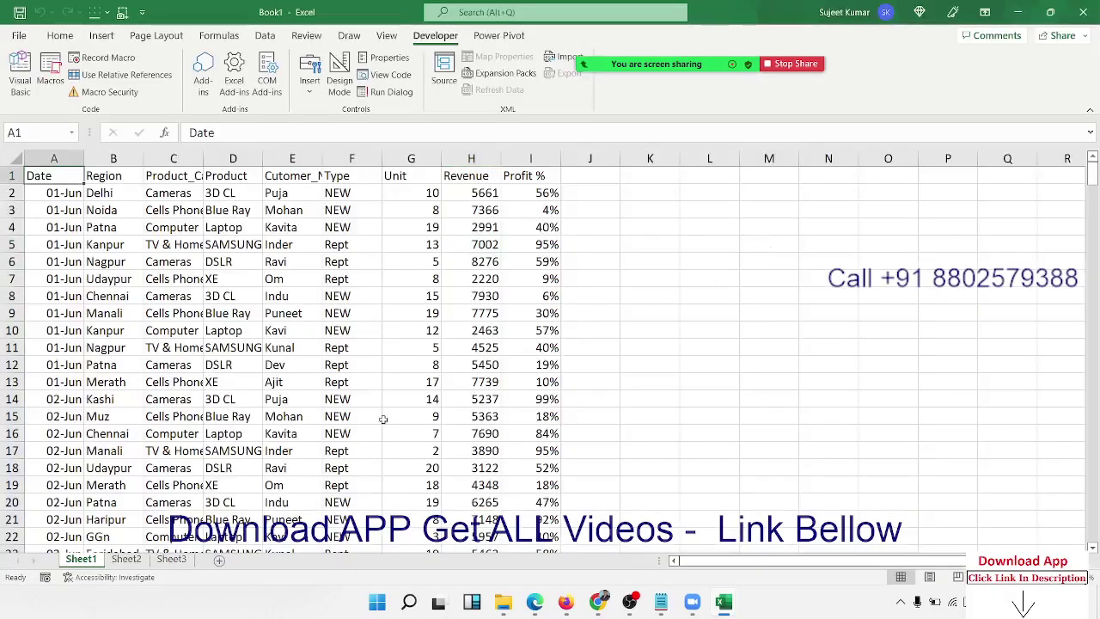
{"action": "left_click", "coordinate": [508, 604]}
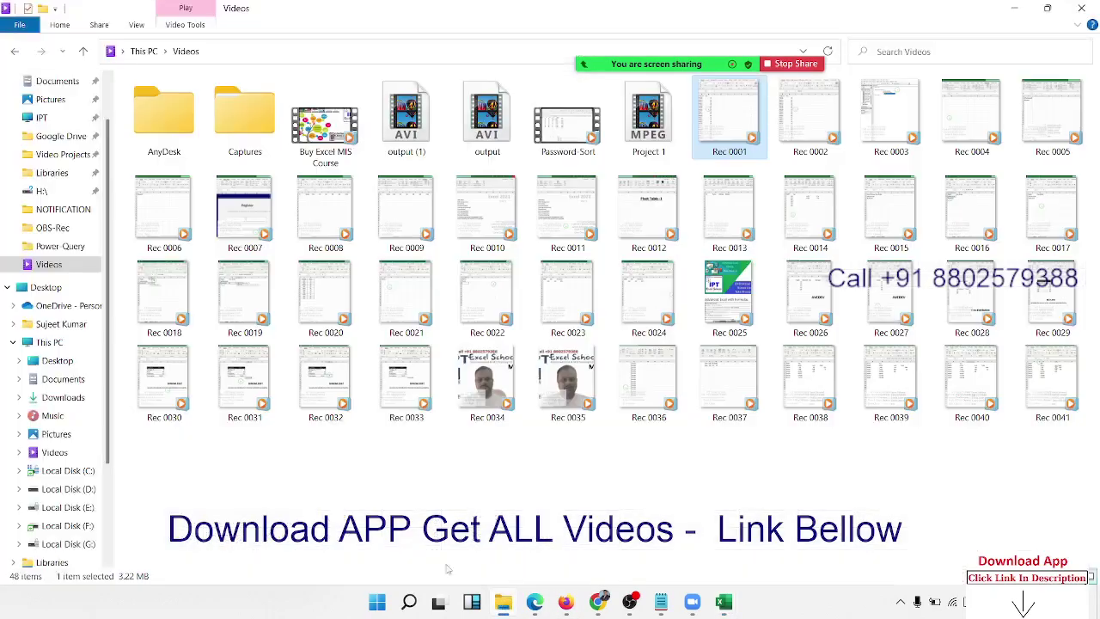
Step: Open the customer's macro-saved workbook from the 2022 folder on drive F:
{"action": "left_click", "coordinate": [84, 527]}
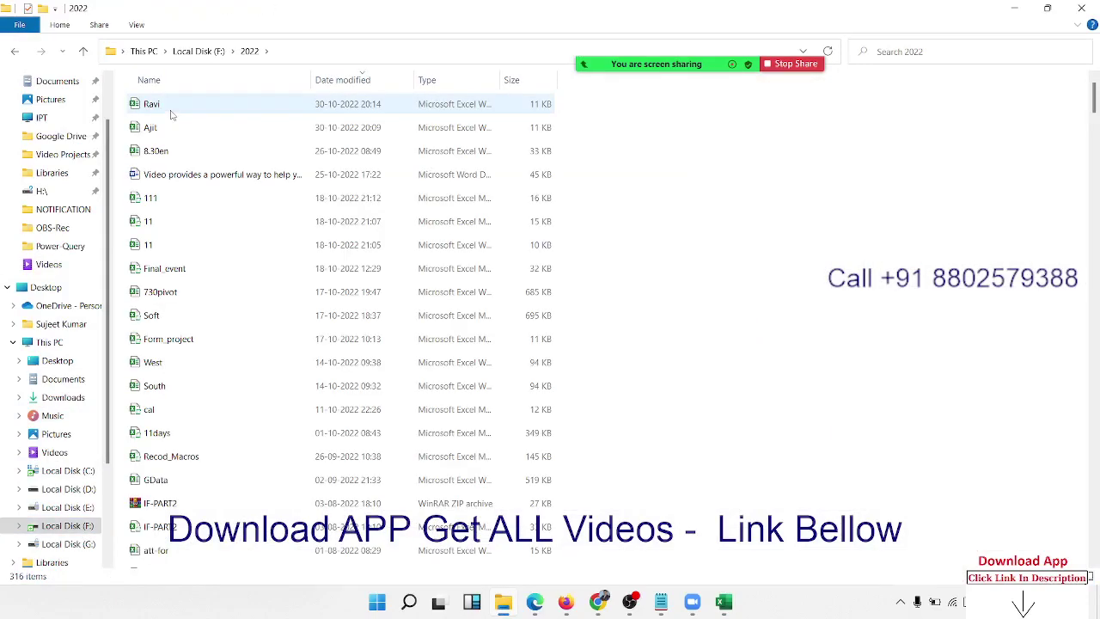
{"action": "left_click", "coordinate": [171, 114]}
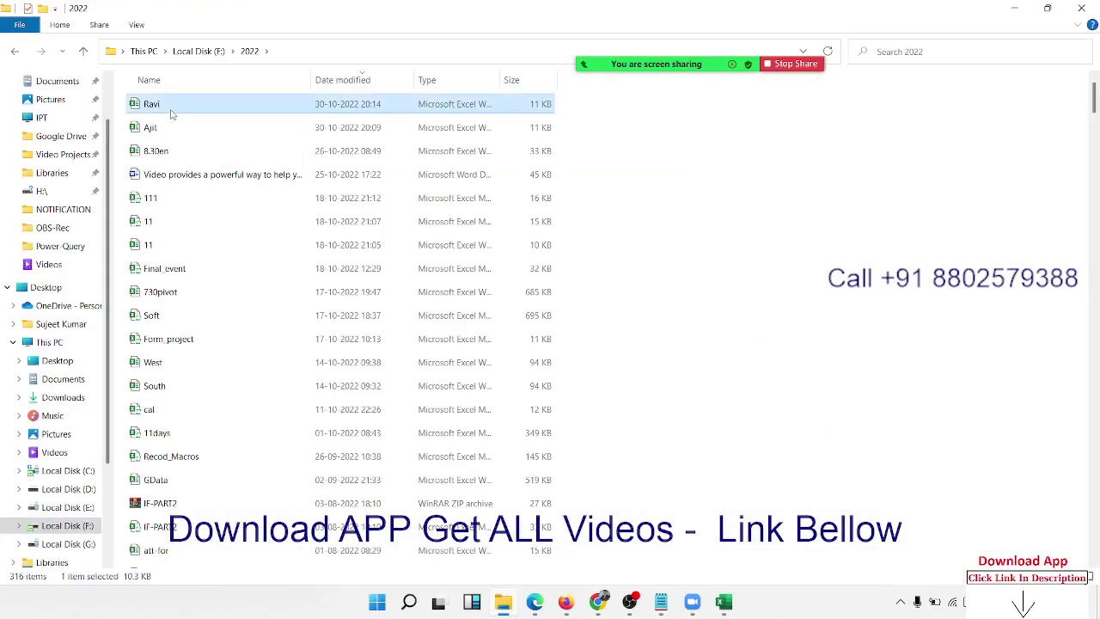
{"action": "double_click", "coordinate": [171, 114]}
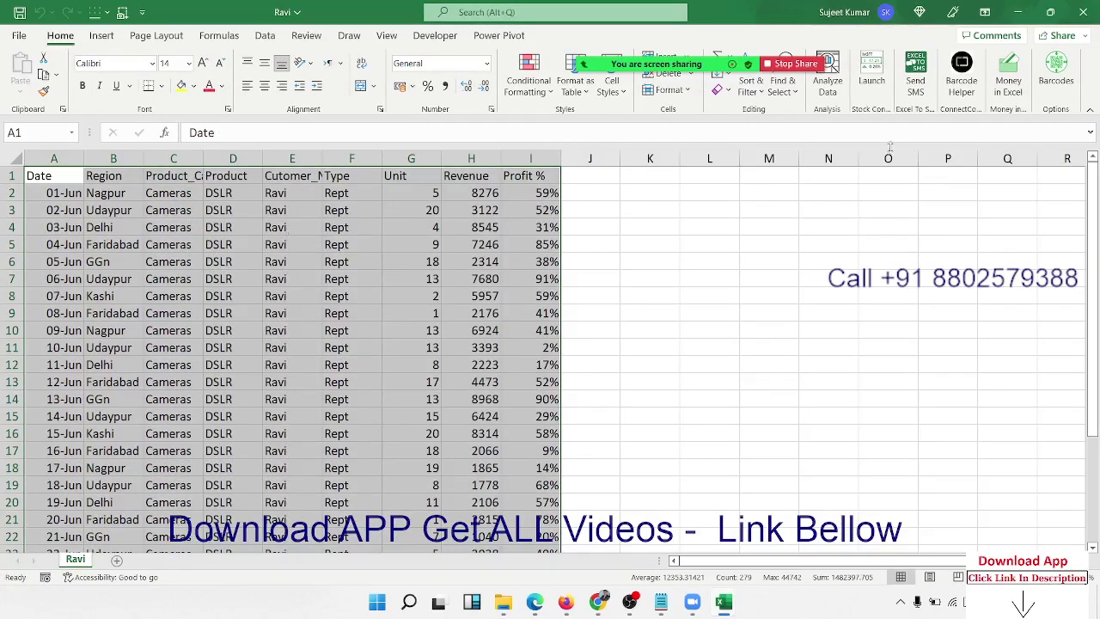
Step: Close the customer workbook and review Macro2's code in the VBA editor
{"action": "left_click", "coordinate": [1082, 12]}
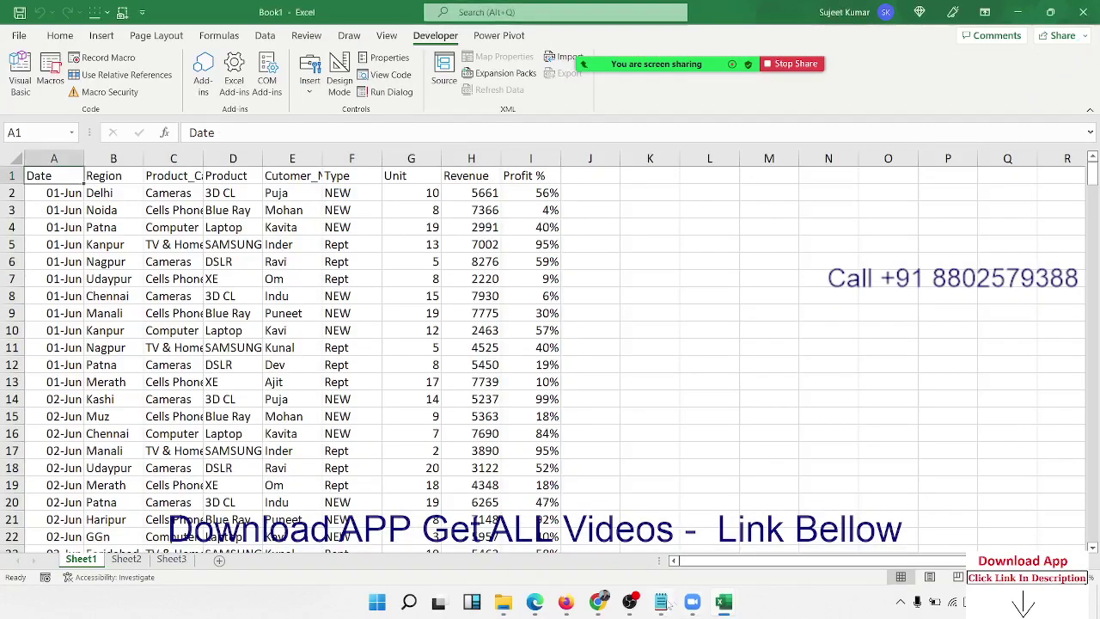
{"action": "mouse_move", "coordinate": [723, 601]}
{"action": "left_click", "coordinate": [770, 574]}
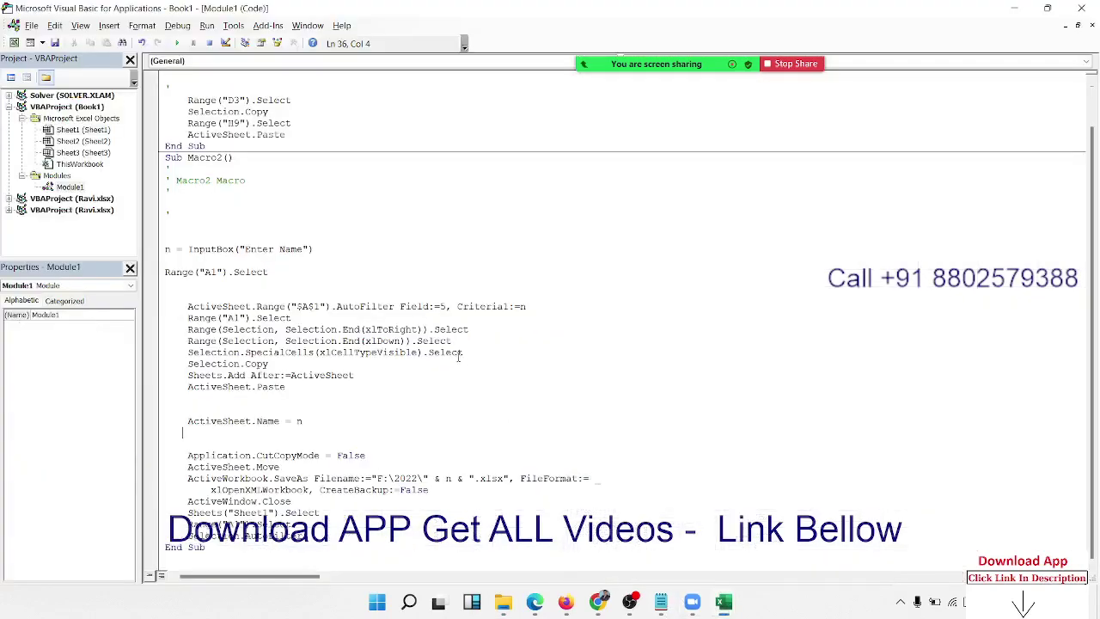
{"action": "left_click_drag", "start_coordinate": [309, 535], "coordinate": [170, 249]}
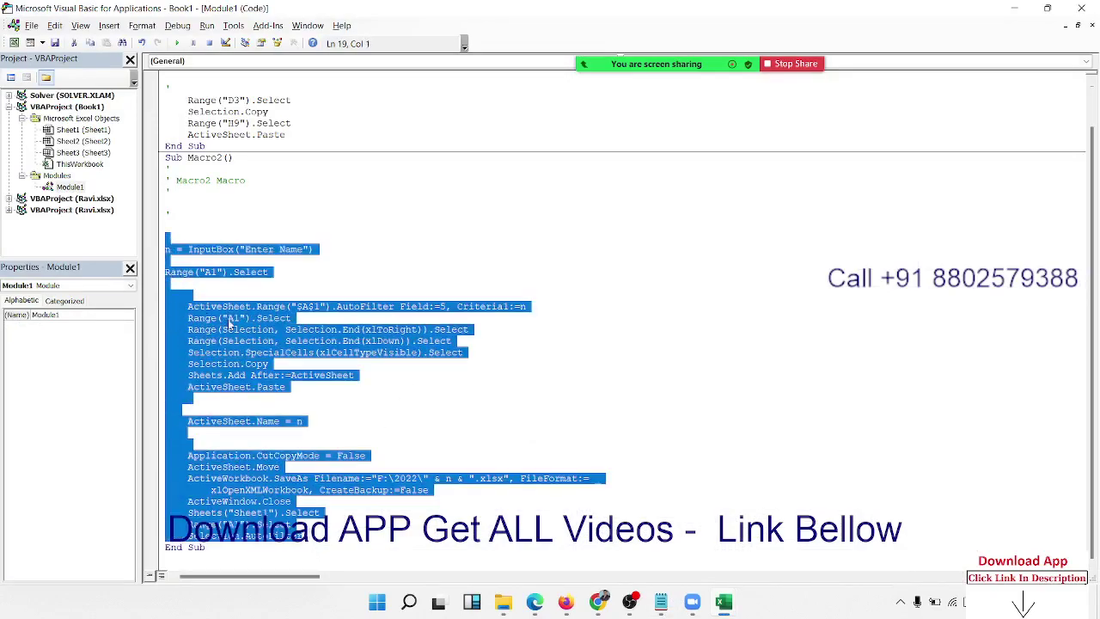
{"action": "left_click", "coordinate": [243, 342]}
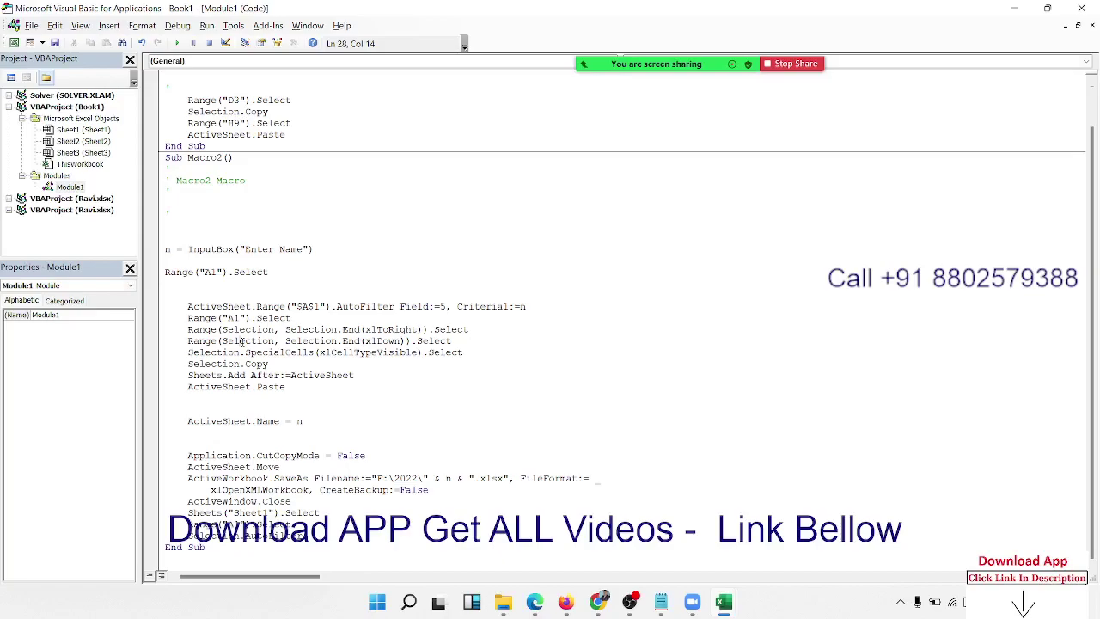
{"action": "left_click_drag", "start_coordinate": [206, 547], "coordinate": [178, 256]}
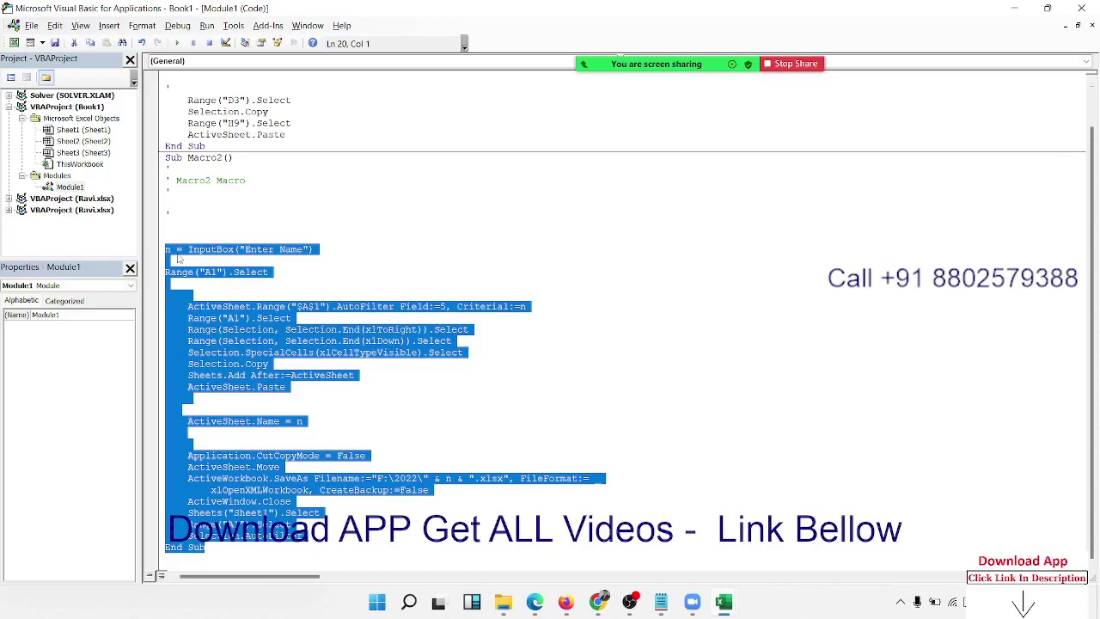
{"action": "key", "text": "Right"}
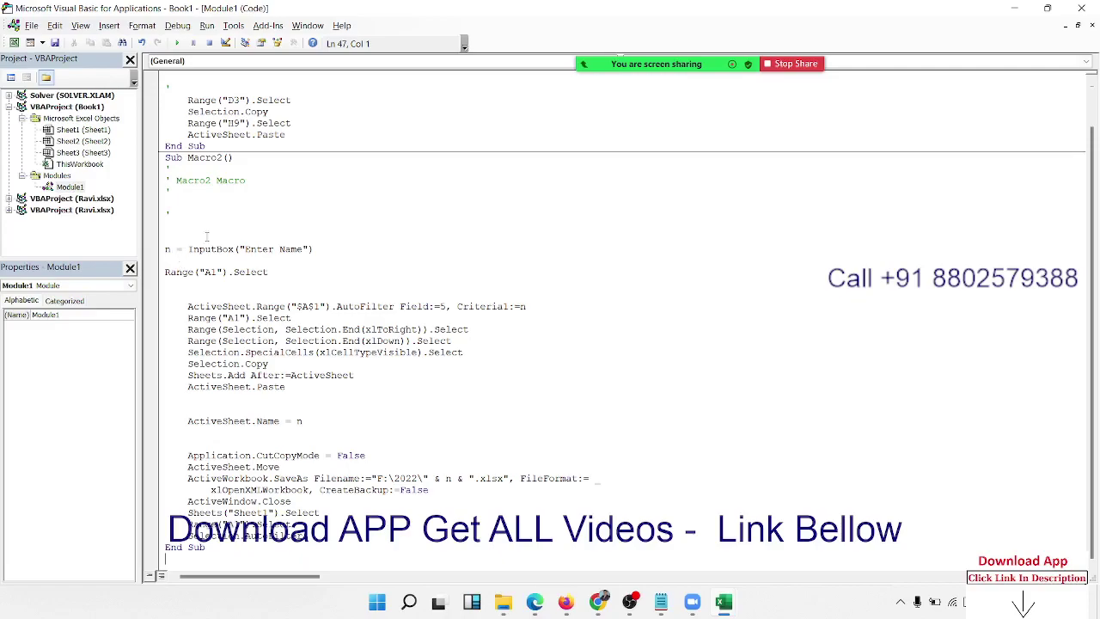
Step: Assign Macro2 the keyboard shortcut Ctrl+Shift+O in its Macro Options
{"action": "left_click", "coordinate": [1015, 10]}
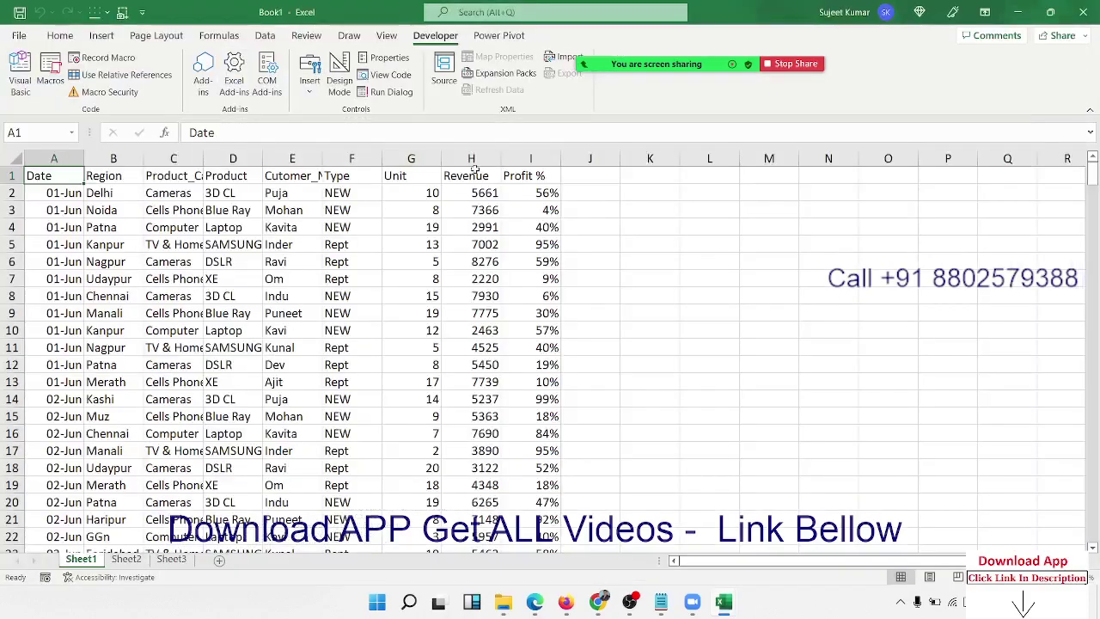
{"action": "left_click", "coordinate": [732, 207]}
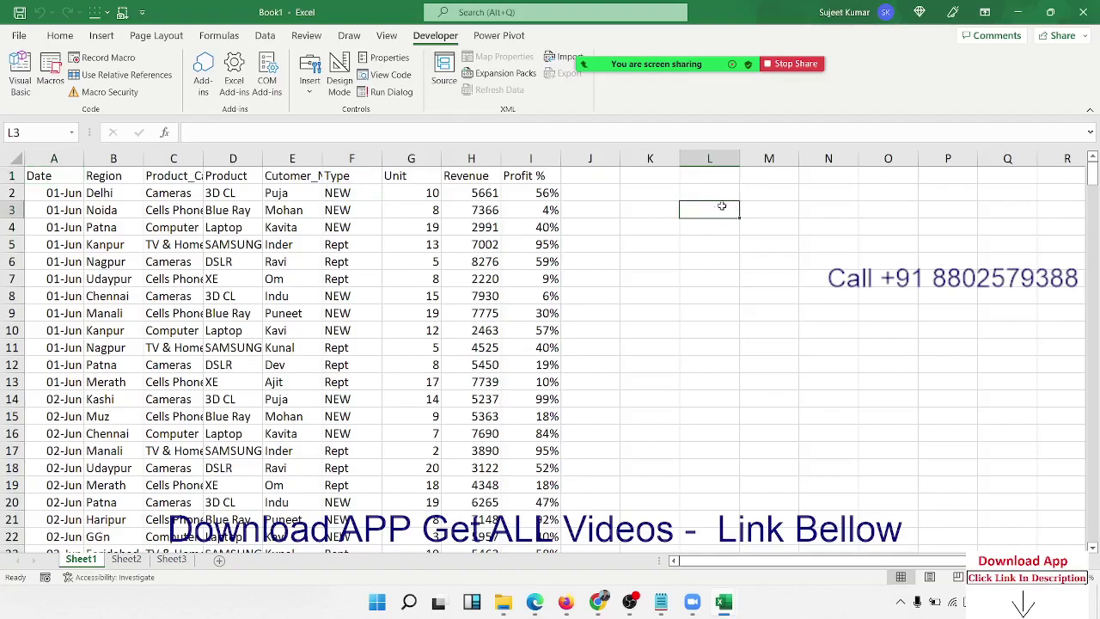
{"action": "left_click", "coordinate": [712, 192]}
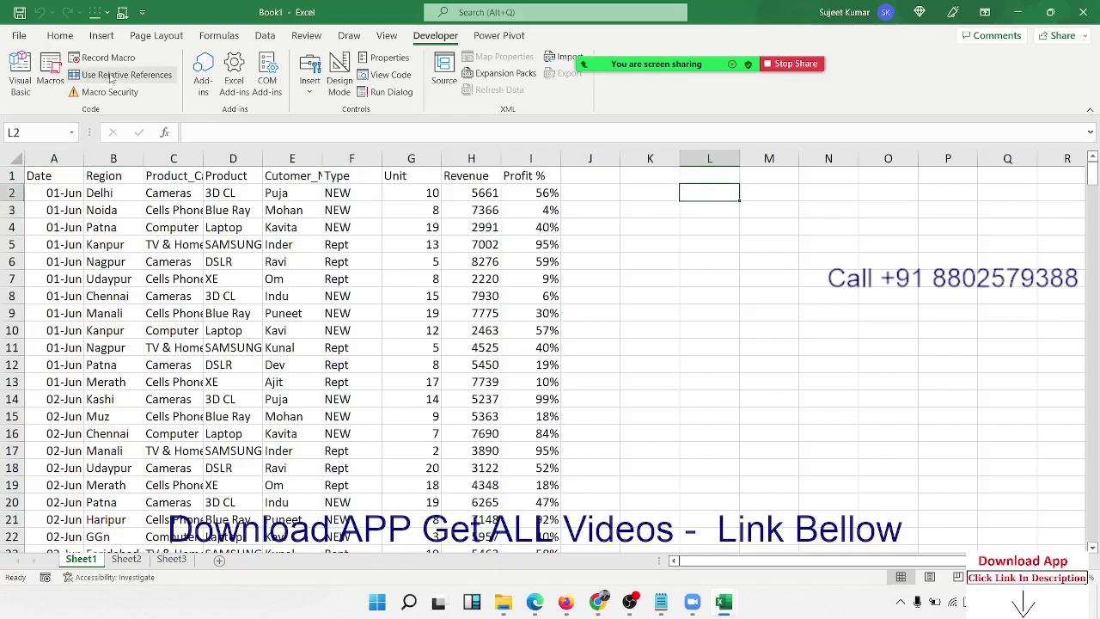
{"action": "left_click", "coordinate": [309, 82]}
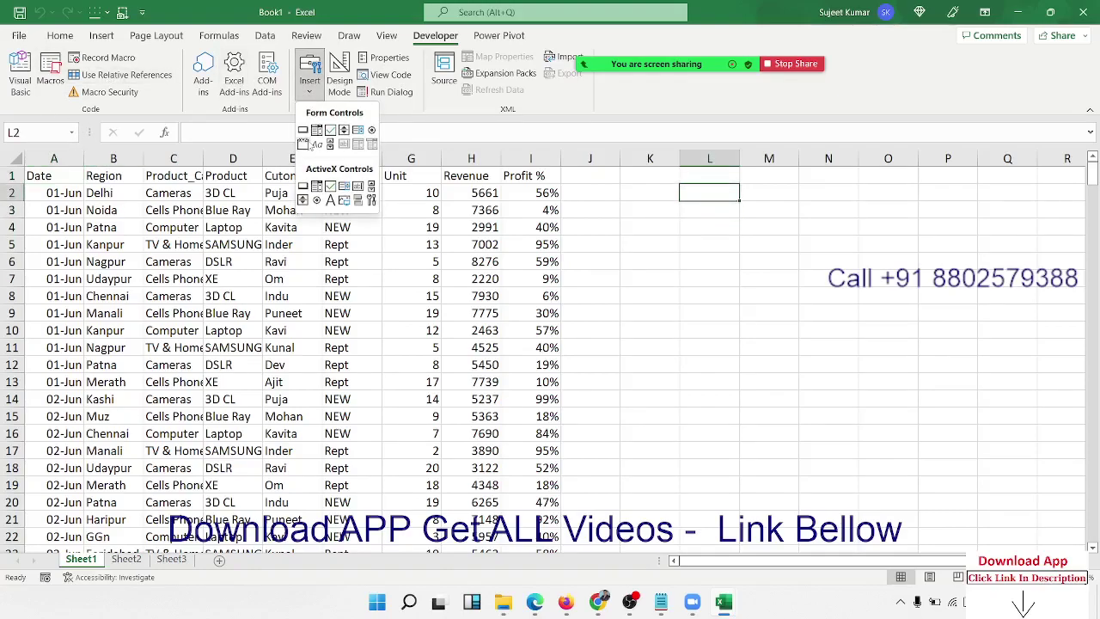
{"action": "left_click", "coordinate": [305, 297]}
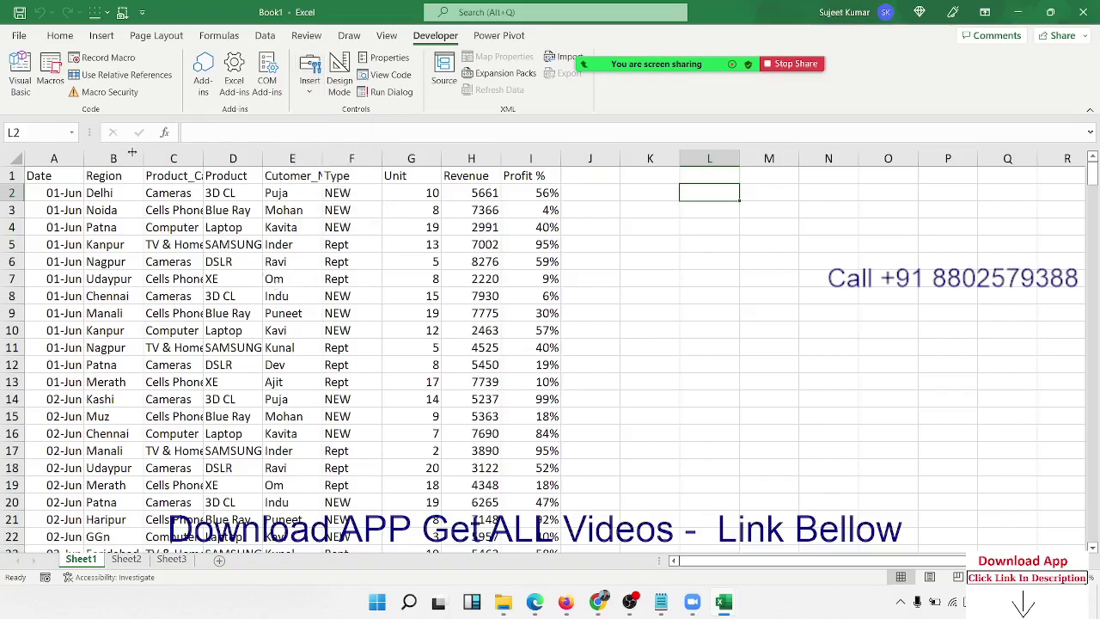
{"action": "left_click", "coordinate": [49, 85]}
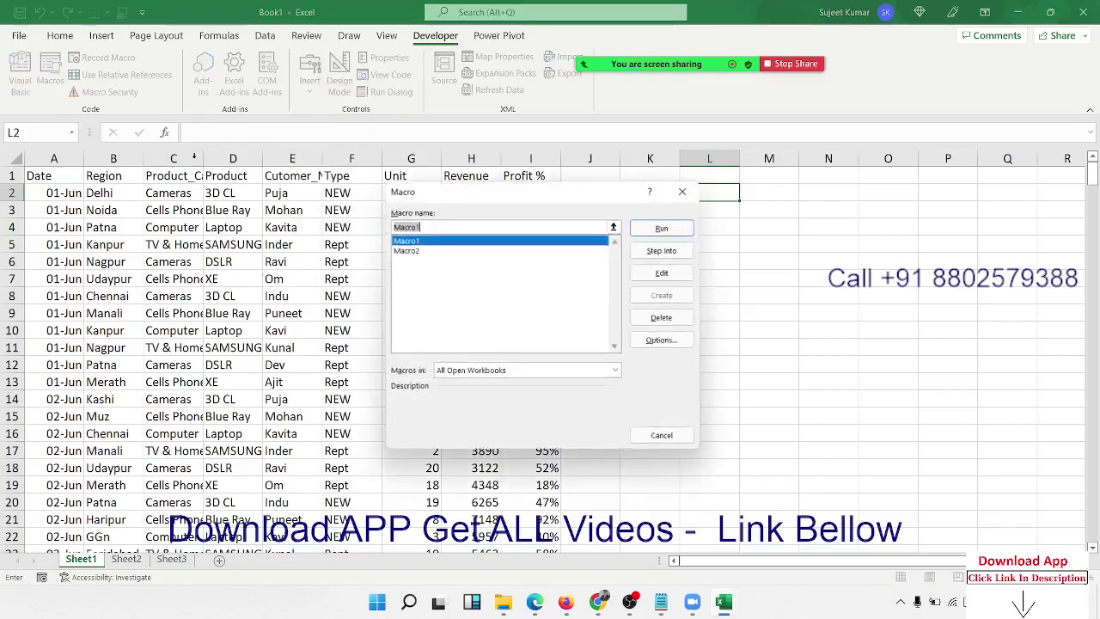
{"action": "left_click", "coordinate": [416, 251]}
{"action": "left_click", "coordinate": [660, 339]}
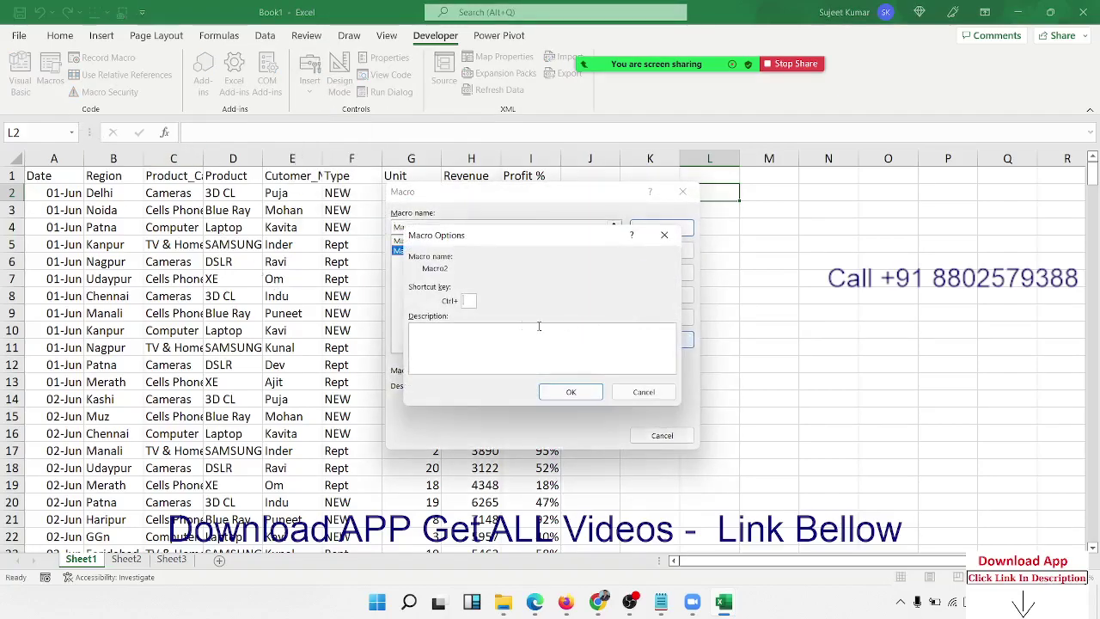
{"action": "type", "text": "O"}
{"action": "left_click", "coordinate": [574, 393]}
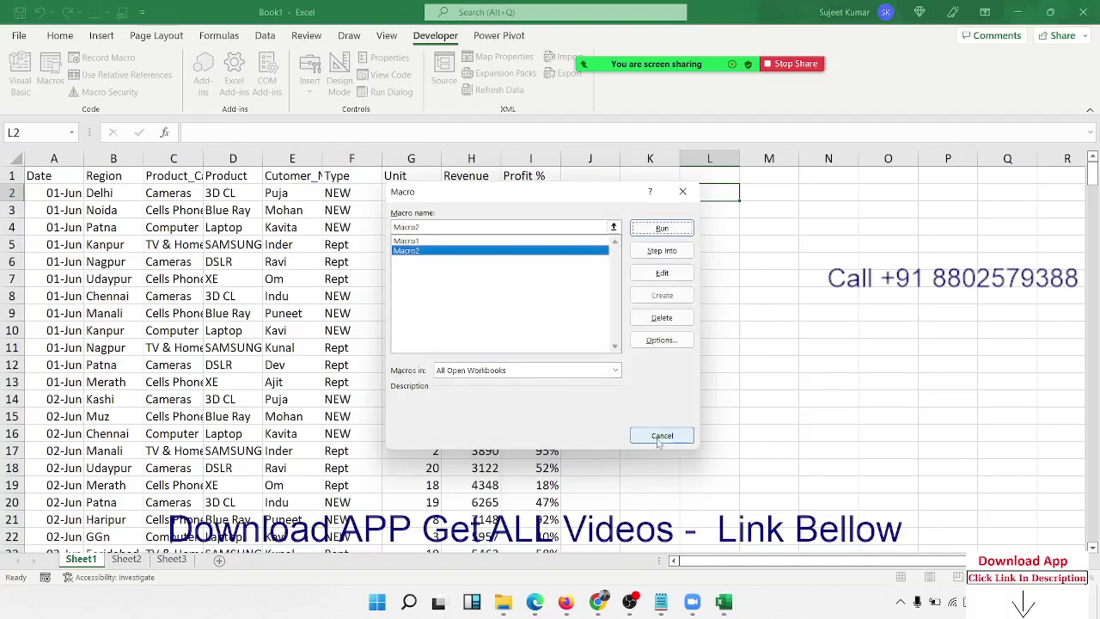
{"action": "left_click", "coordinate": [682, 191]}
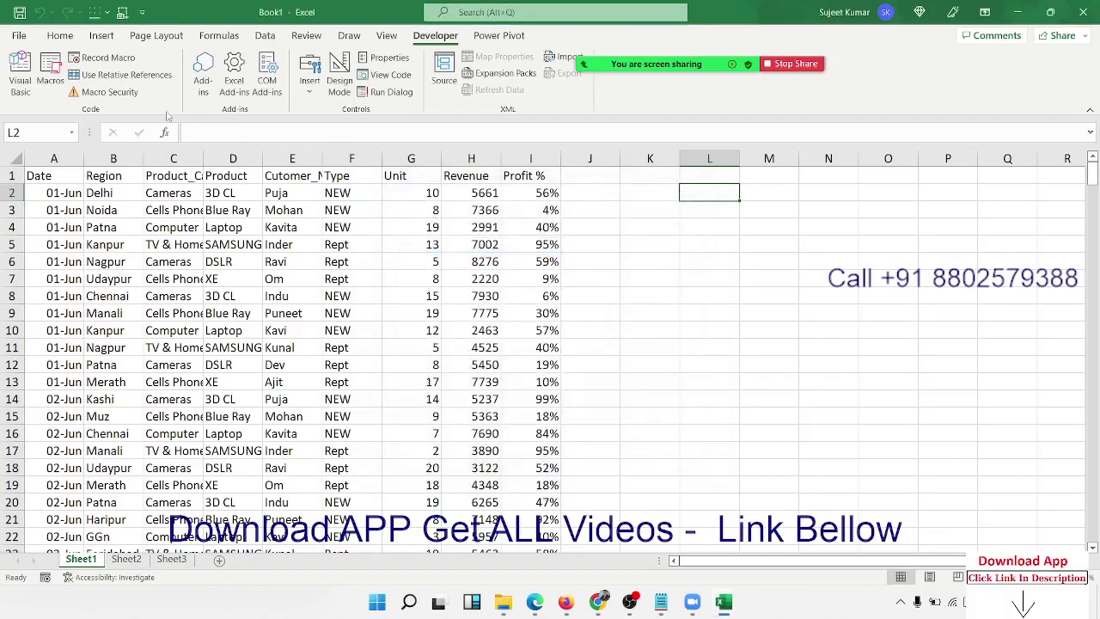
Step: Draw a form button over K2:L3, assign it Macro2, and label it Run
{"action": "left_click", "coordinate": [309, 85]}
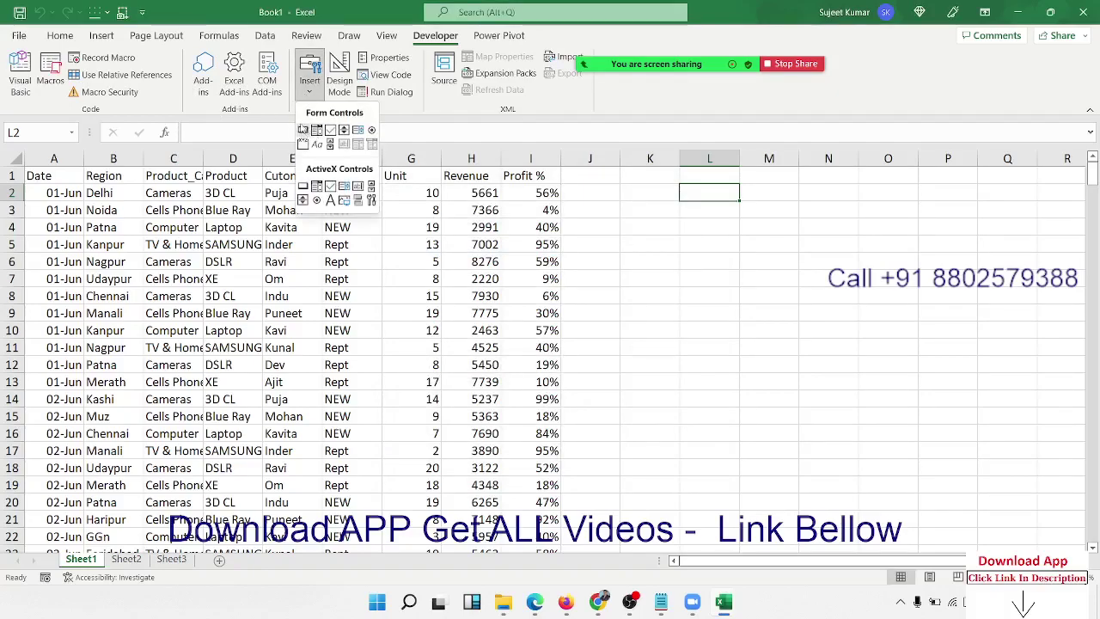
{"action": "left_click", "coordinate": [302, 130]}
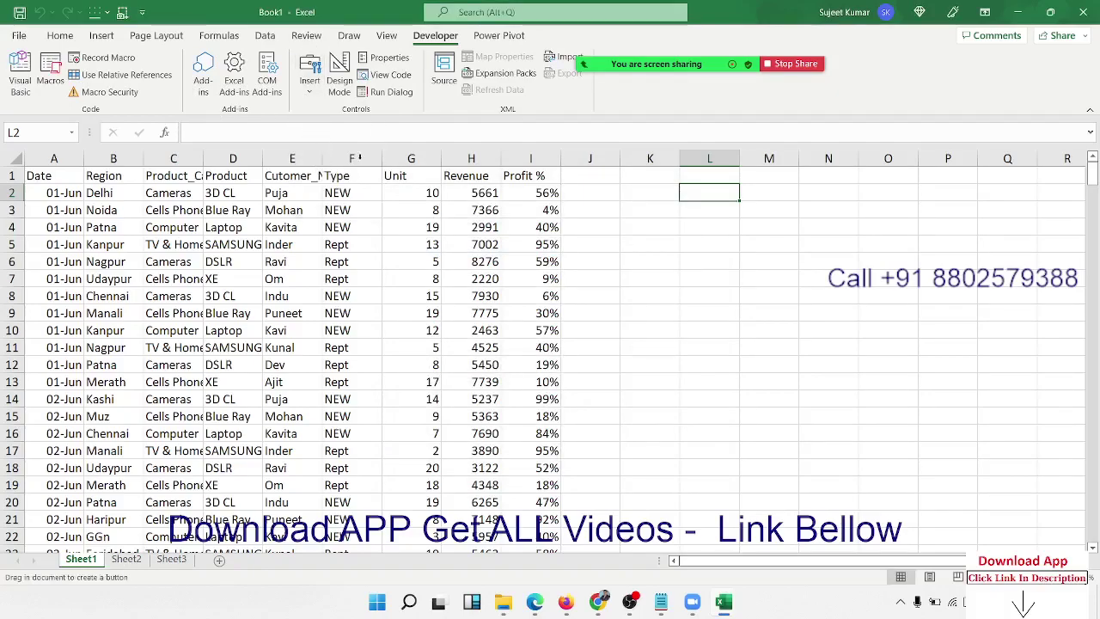
{"action": "left_click_drag", "start_coordinate": [629, 199], "coordinate": [727, 230]}
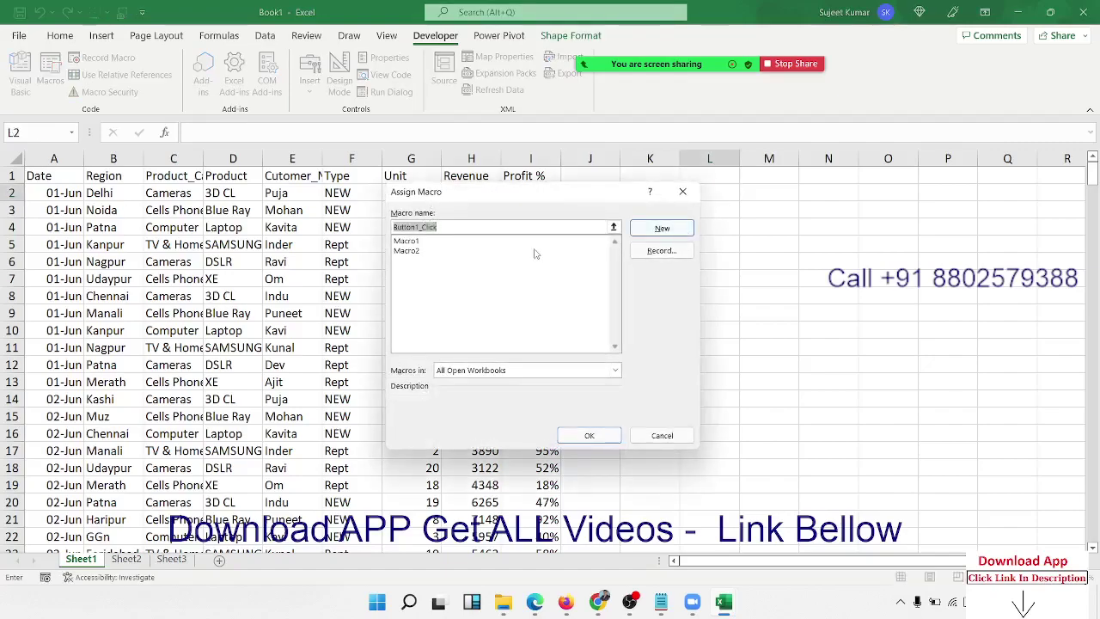
{"action": "left_click", "coordinate": [415, 251]}
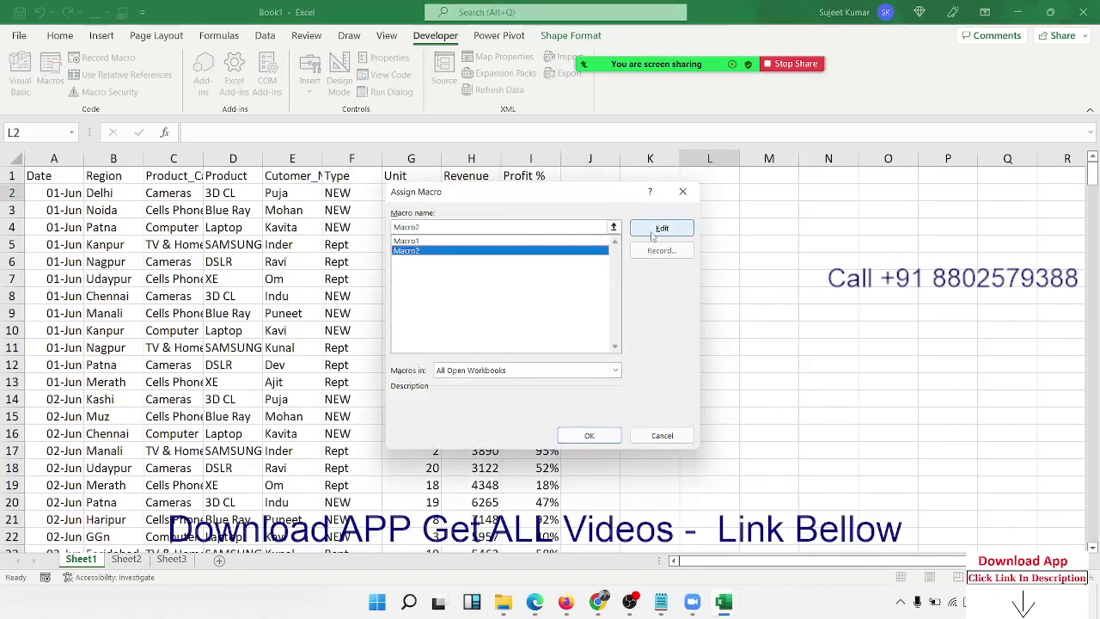
{"action": "left_click", "coordinate": [590, 435]}
{"action": "left_click", "coordinate": [696, 215]}
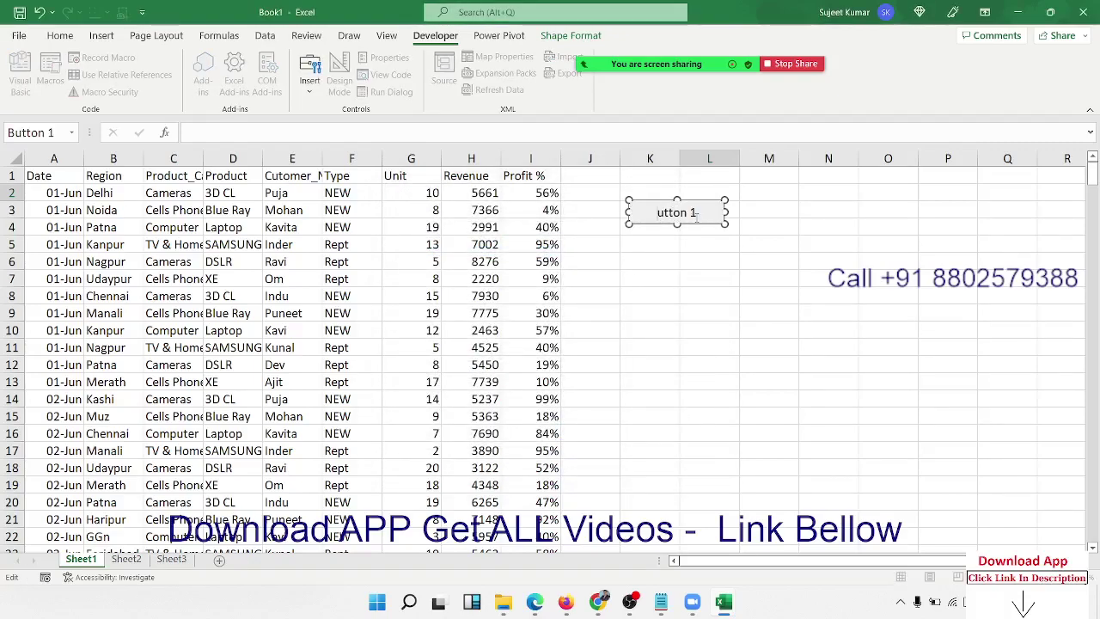
{"action": "key", "text": "Delete"}
{"action": "key", "text": "Delete"}
{"action": "key", "text": "Delete"}
{"action": "type", "text": "R"}
{"action": "type", "text": "un"}
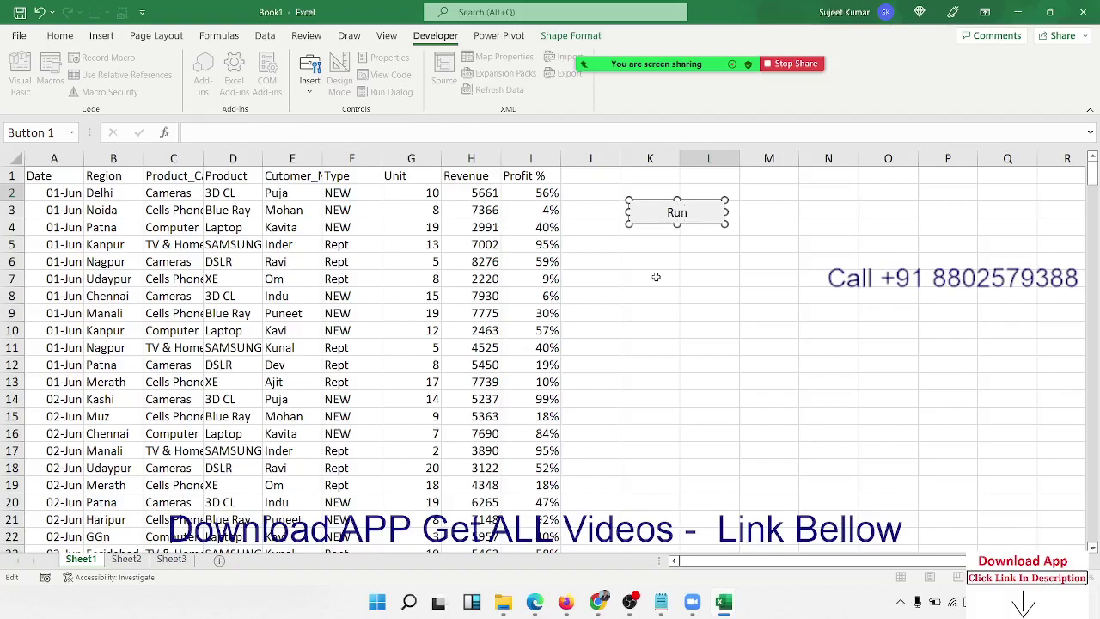
{"action": "left_click", "coordinate": [651, 273]}
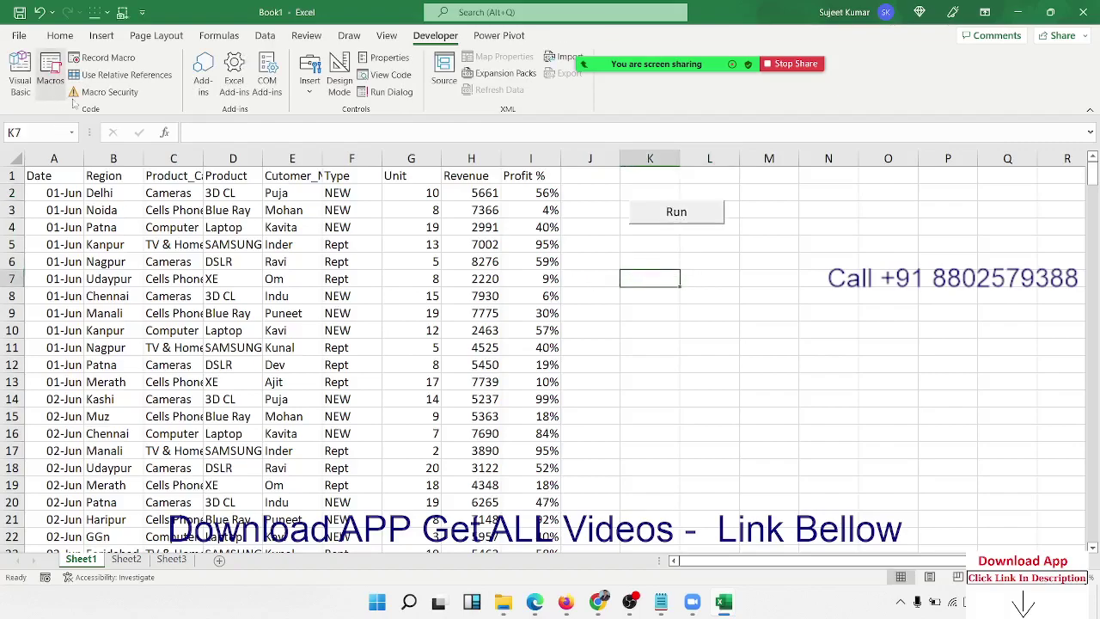
Step: Draw a rectangle shape just below the Run button
{"action": "left_click", "coordinate": [101, 36]}
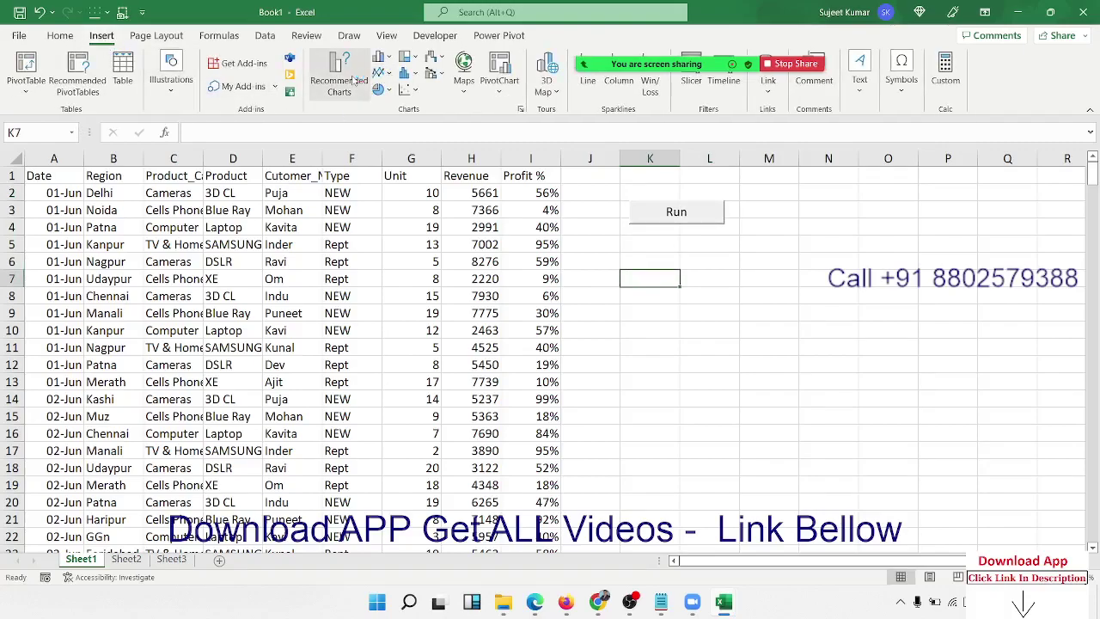
{"action": "left_click", "coordinate": [171, 86]}
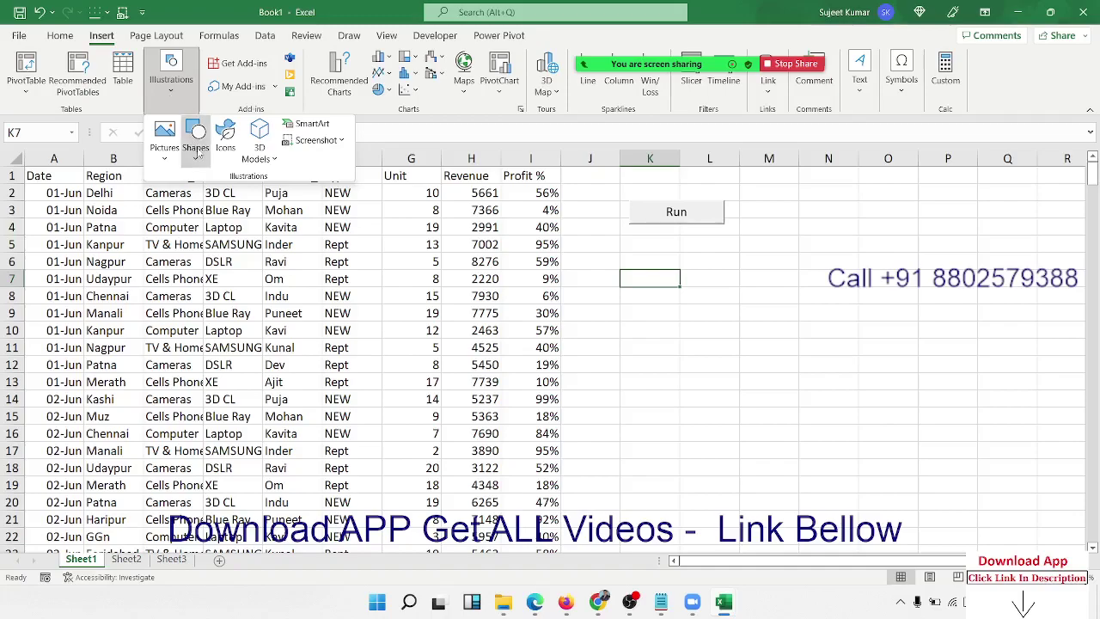
{"action": "left_click", "coordinate": [196, 147]}
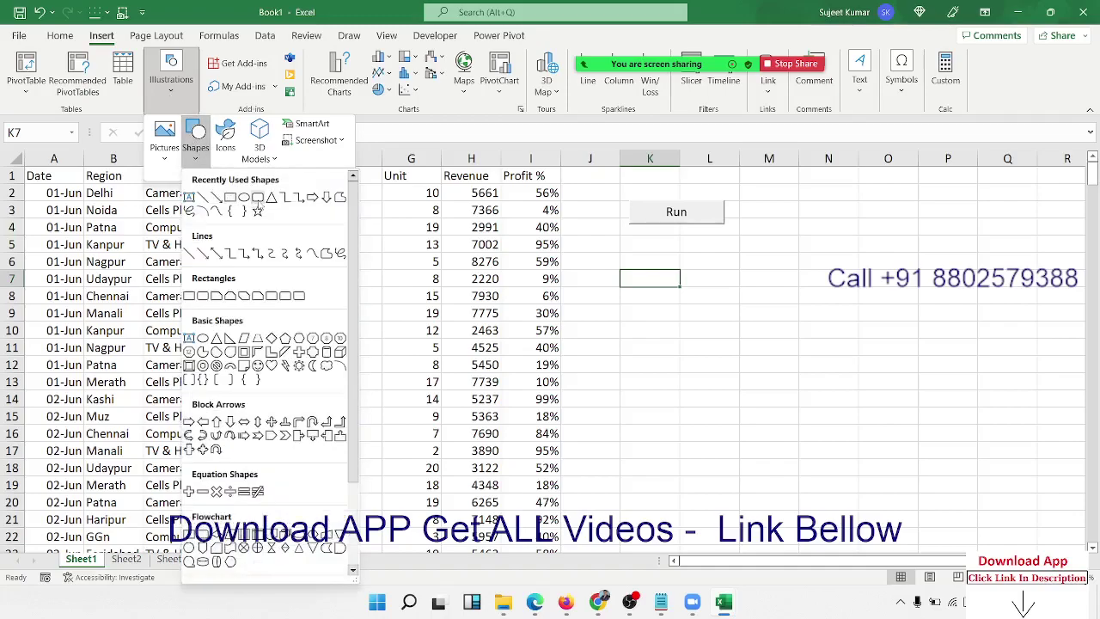
{"action": "left_click", "coordinate": [251, 199]}
{"action": "left_click_drag", "start_coordinate": [647, 250], "coordinate": [753, 295]}
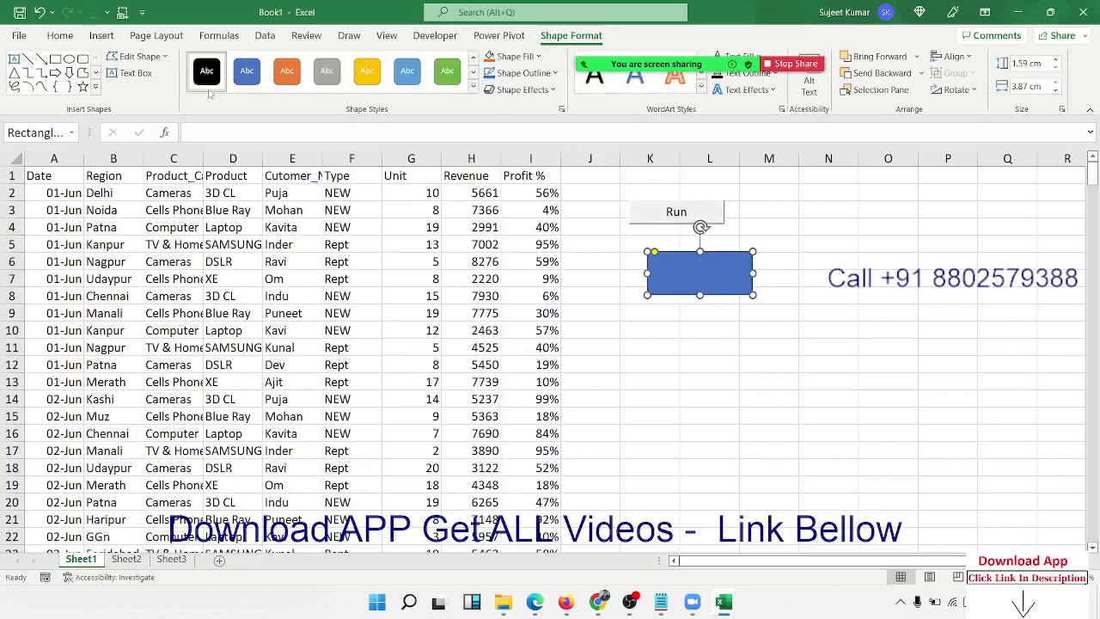
Step: Make the rectangle solid black with the text RUN centred horizontally and vertically
{"action": "left_click", "coordinate": [206, 71]}
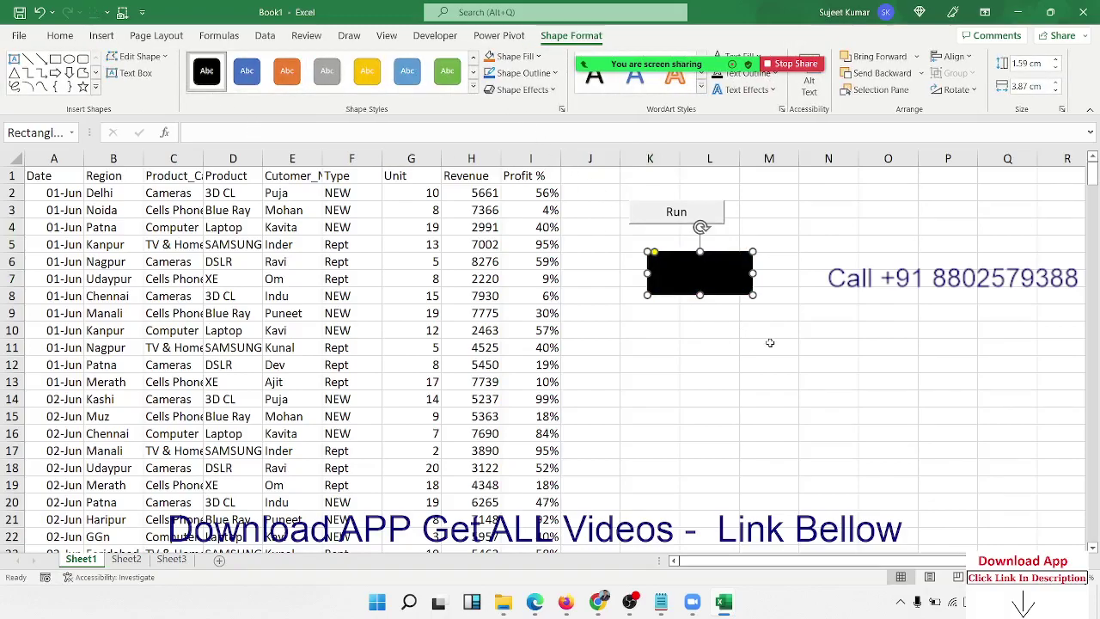
{"action": "type", "text": "RUN"}
{"action": "left_click", "coordinate": [792, 417]}
{"action": "left_click", "coordinate": [708, 293]}
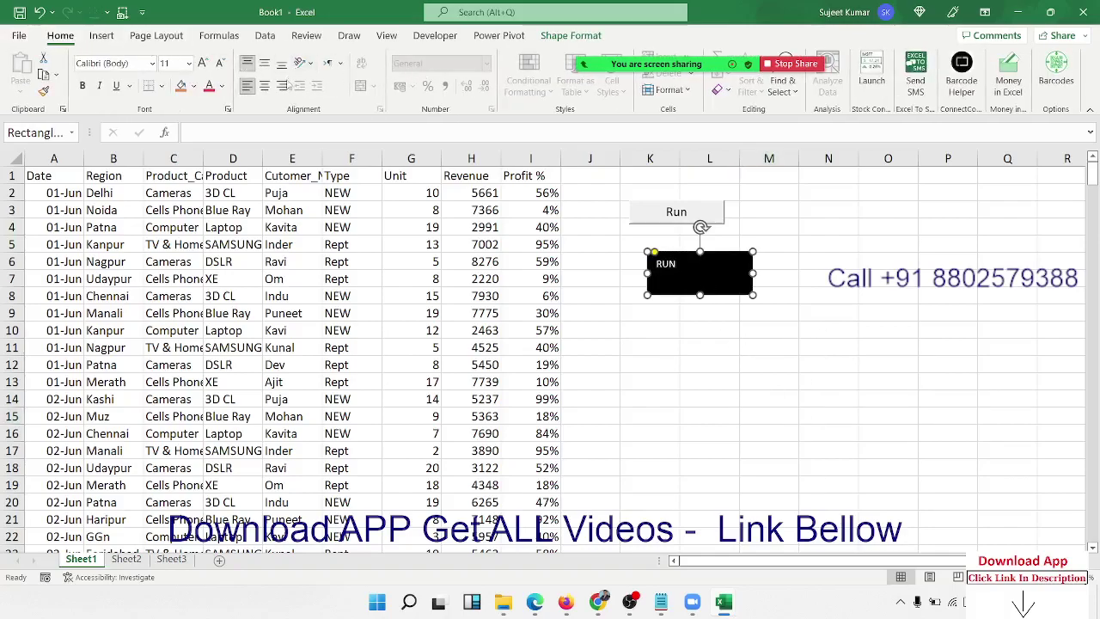
{"action": "left_click", "coordinate": [263, 86]}
{"action": "left_click", "coordinate": [265, 65]}
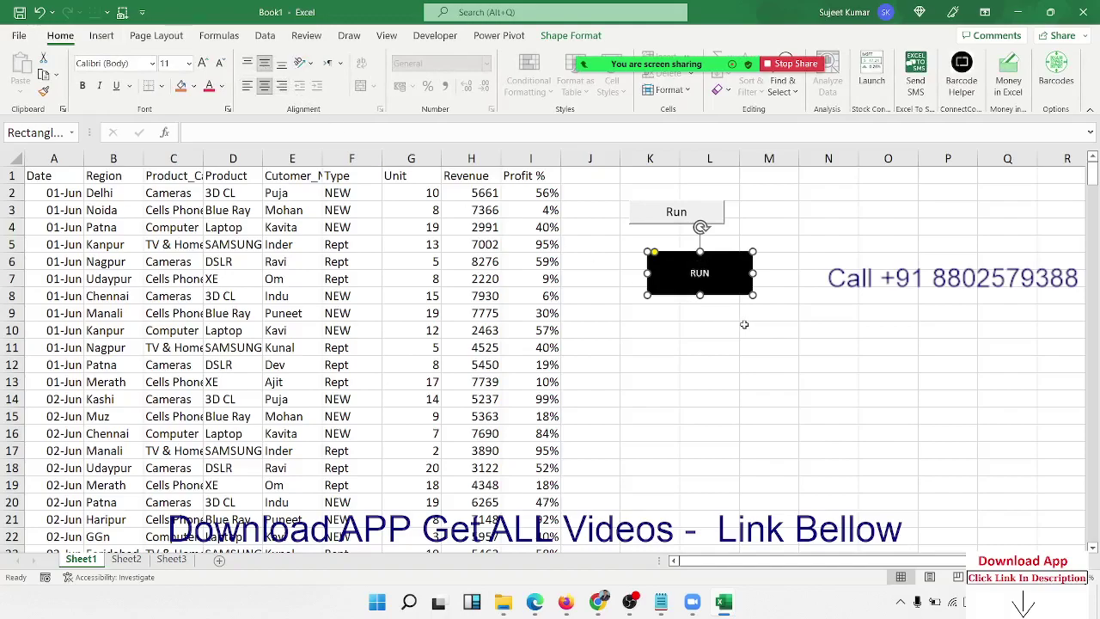
{"action": "left_click", "coordinate": [744, 326]}
{"action": "left_click", "coordinate": [720, 296]}
Step: Assign Macro2 to the black RUN rectangle through Assign Macro
{"action": "right_click", "coordinate": [701, 227]}
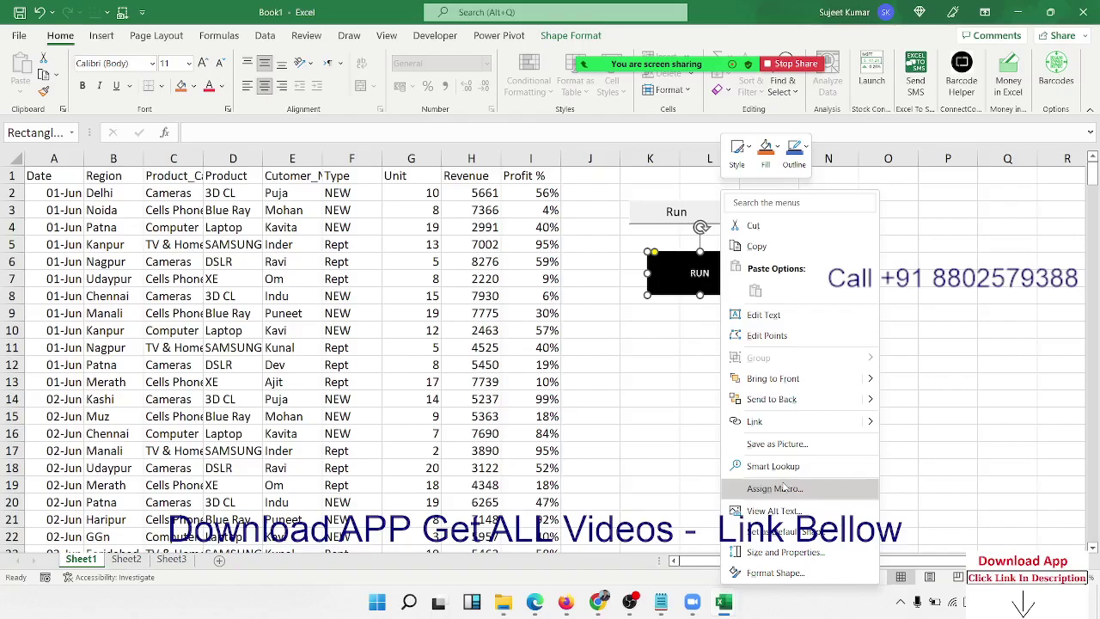
{"action": "left_click", "coordinate": [784, 486]}
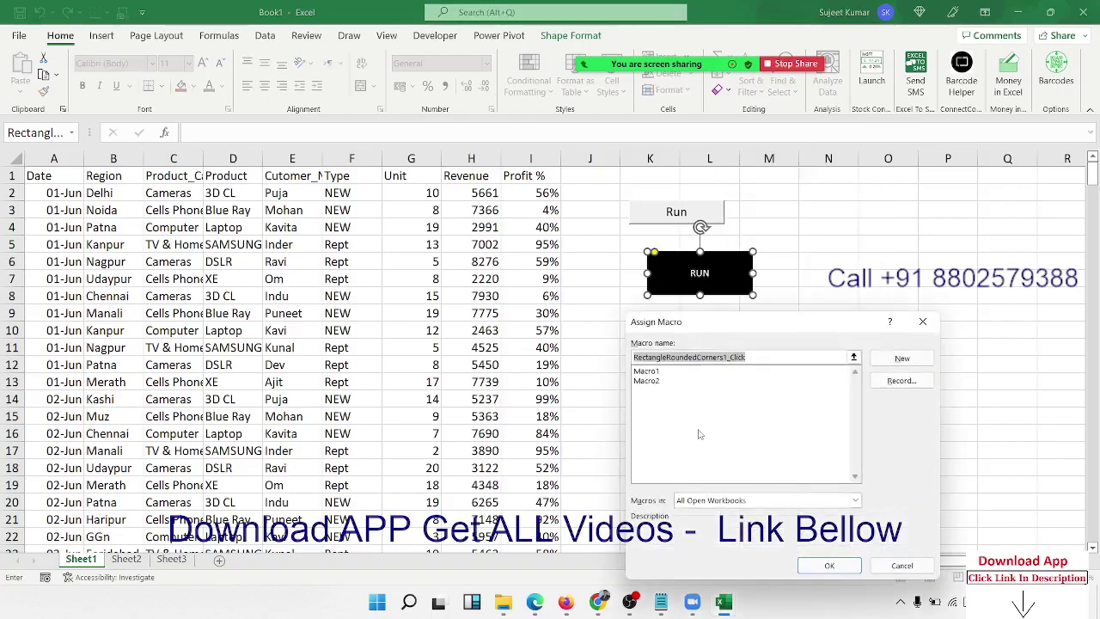
{"action": "left_click", "coordinate": [659, 381]}
{"action": "left_click", "coordinate": [829, 564]}
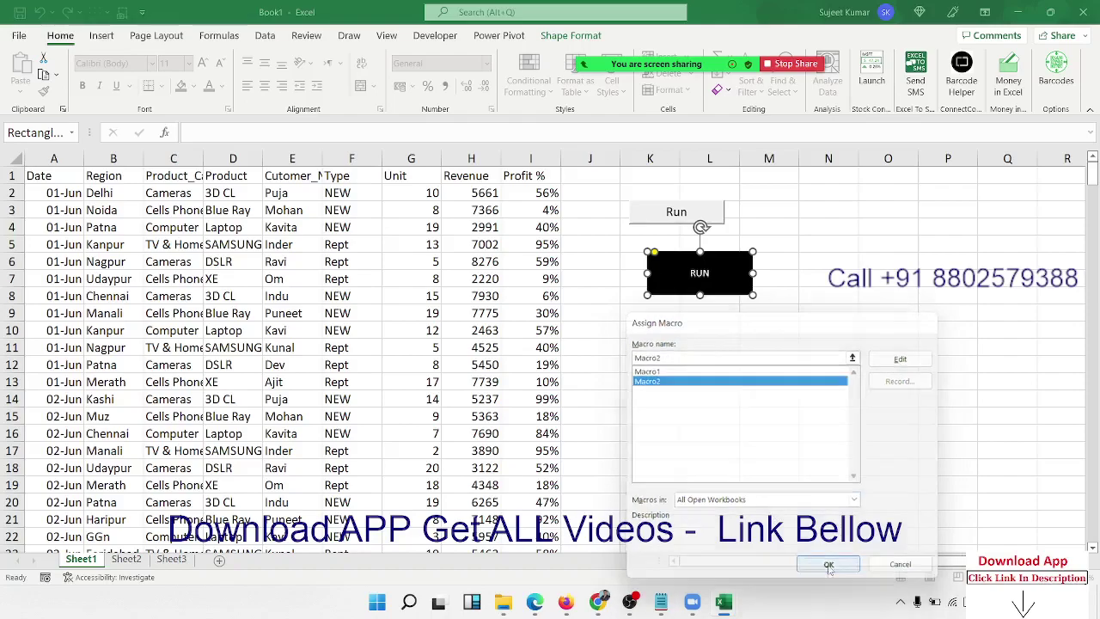
{"action": "left_click", "coordinate": [718, 412]}
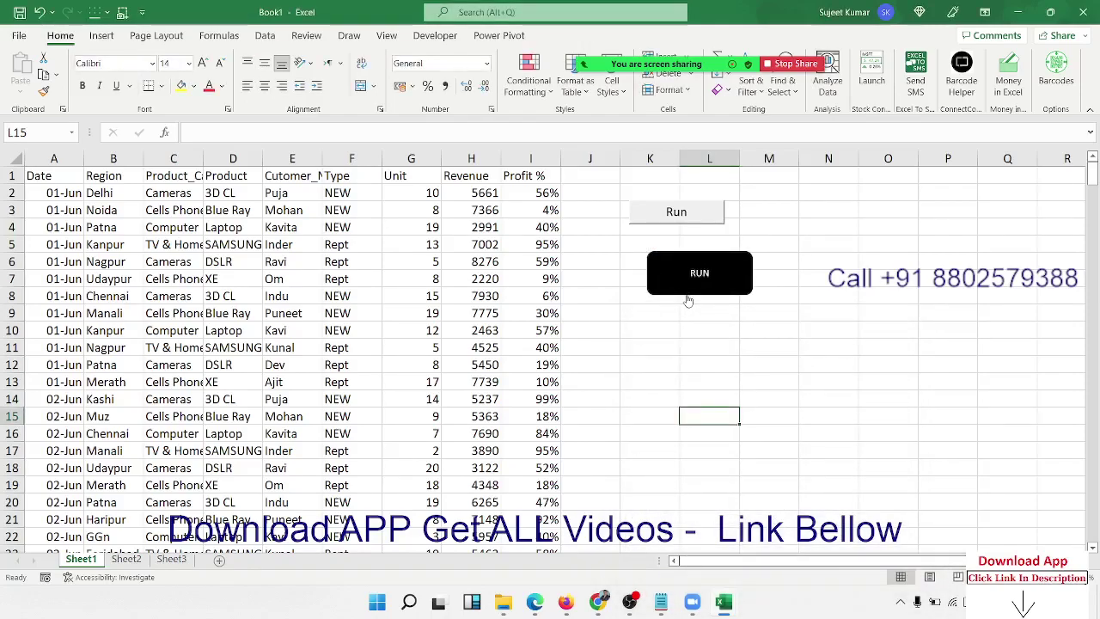
{"action": "left_click", "coordinate": [326, 244]}
{"action": "left_click", "coordinate": [188, 227]}
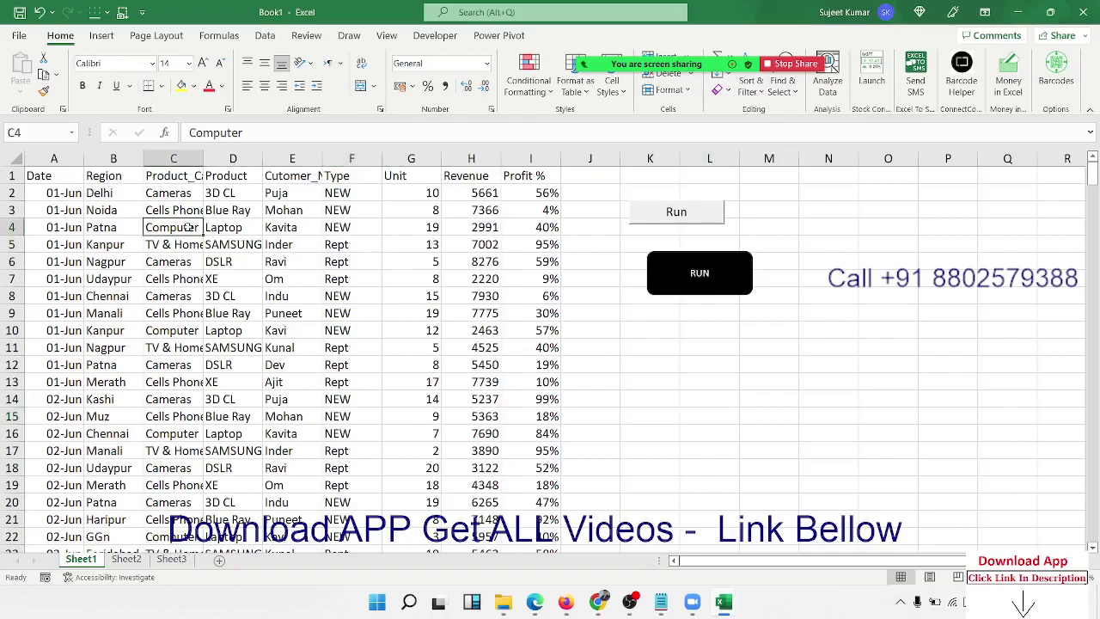